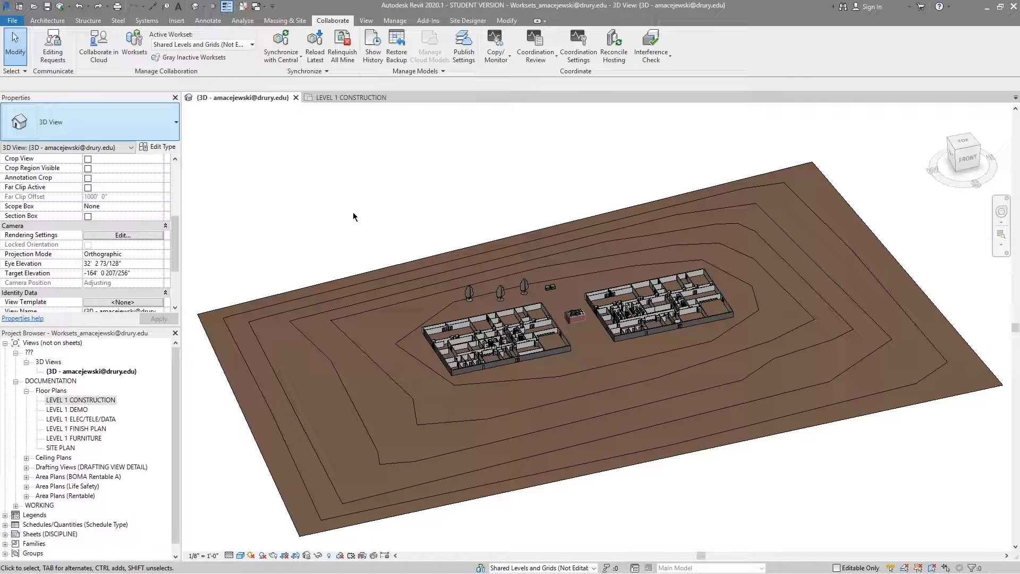
# Step: Synchronize the local file with the central model, relinquishing borrowed elements and saving the local file before and after
pyautogui.click(61, 13)
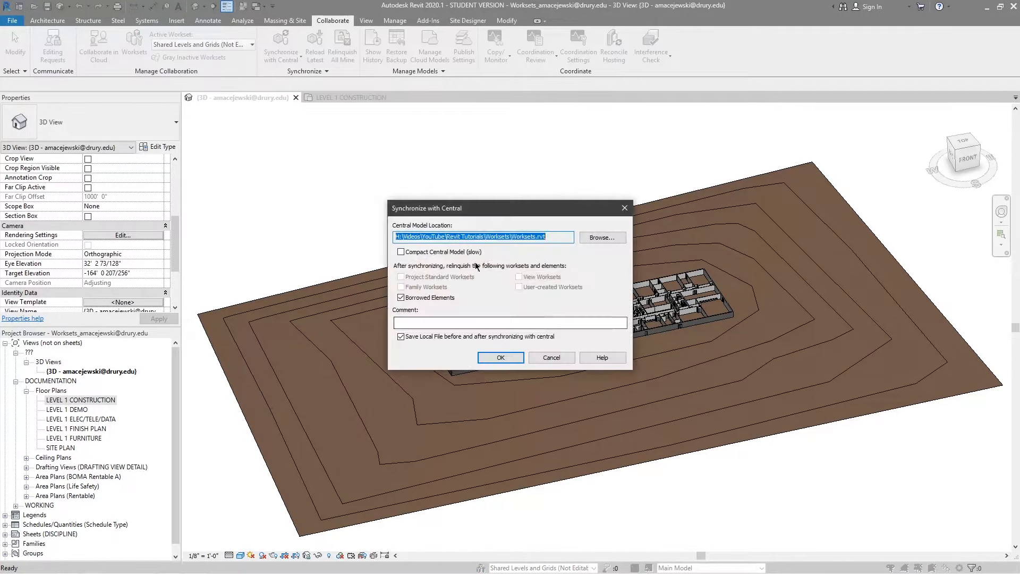
pyautogui.click(514, 358)
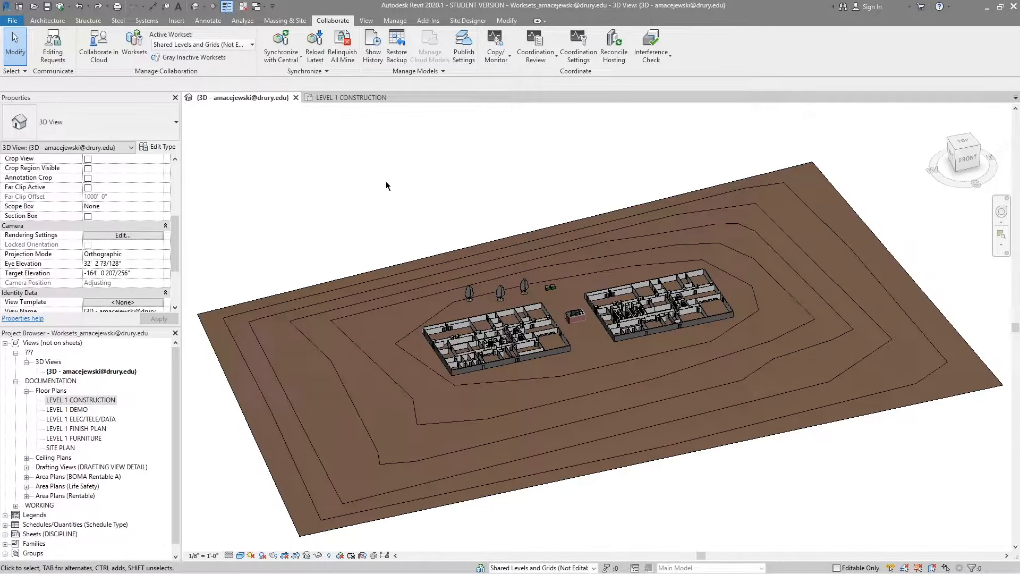
# Step: Open the project's worksets list and review which worksets can be set as active
pyautogui.click(134, 45)
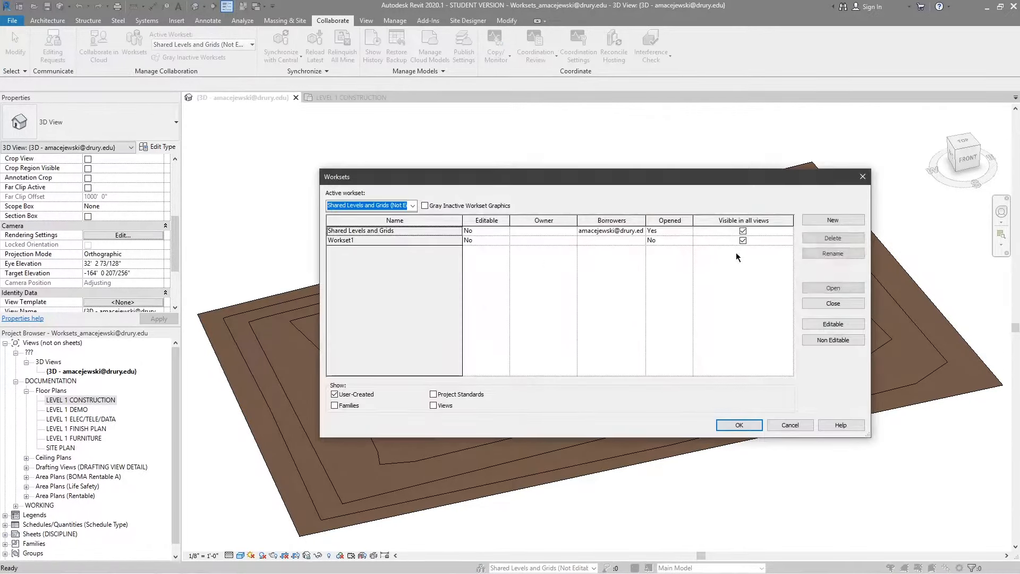
pyautogui.moveTo(500, 176); pyautogui.dragTo(480, 166)
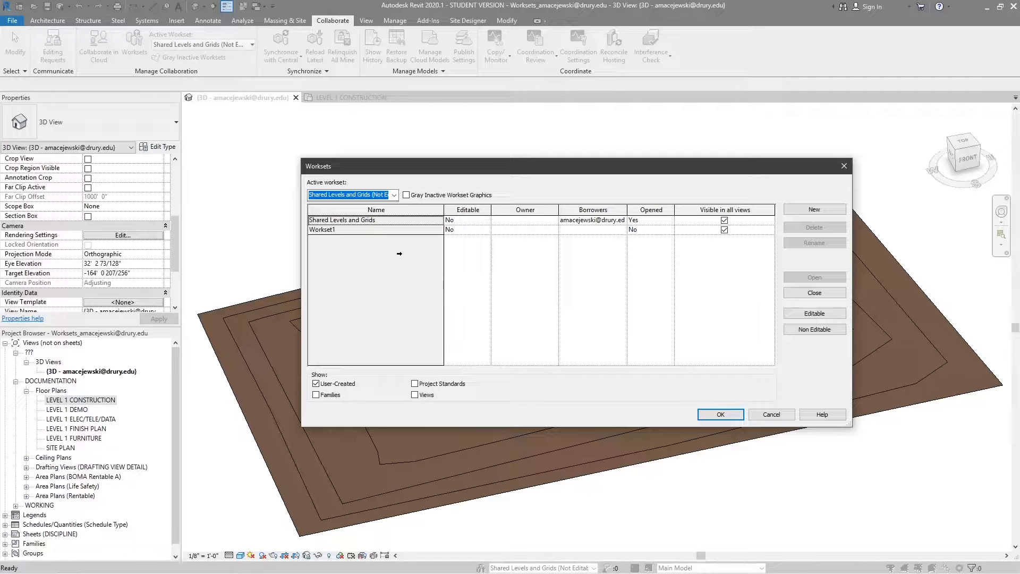
pyautogui.click(361, 229)
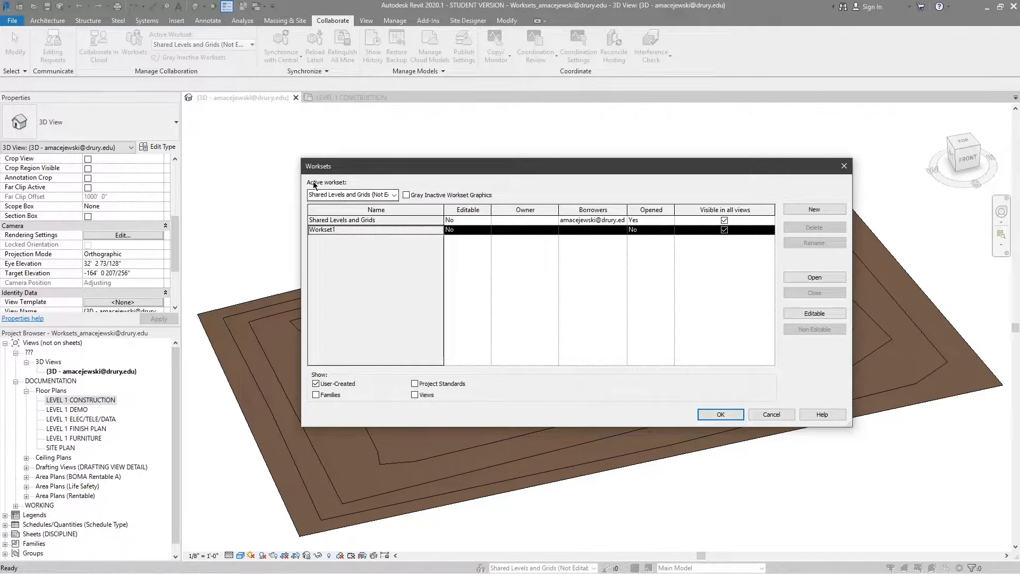
pyautogui.click(395, 196)
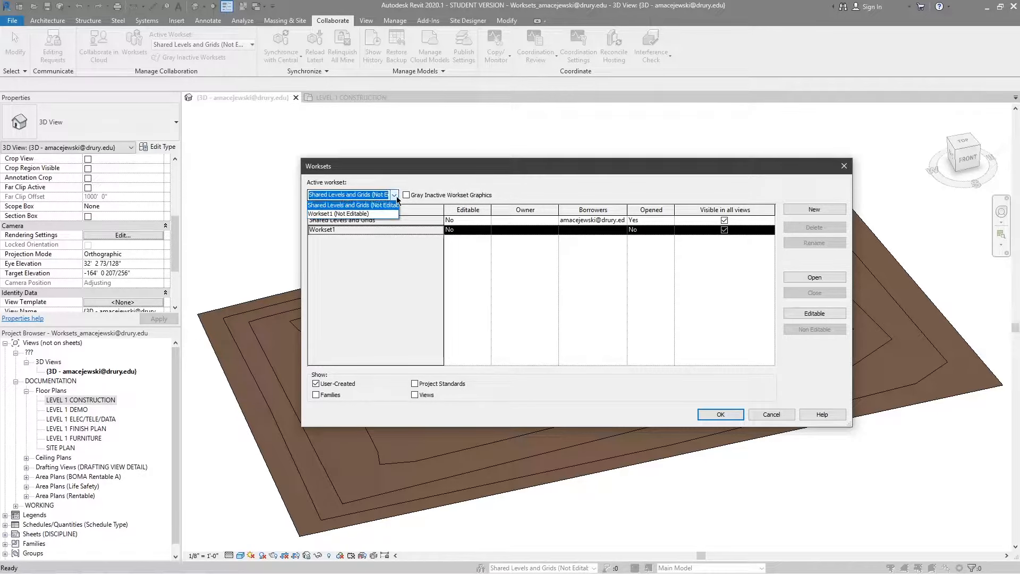
pyautogui.click(382, 196)
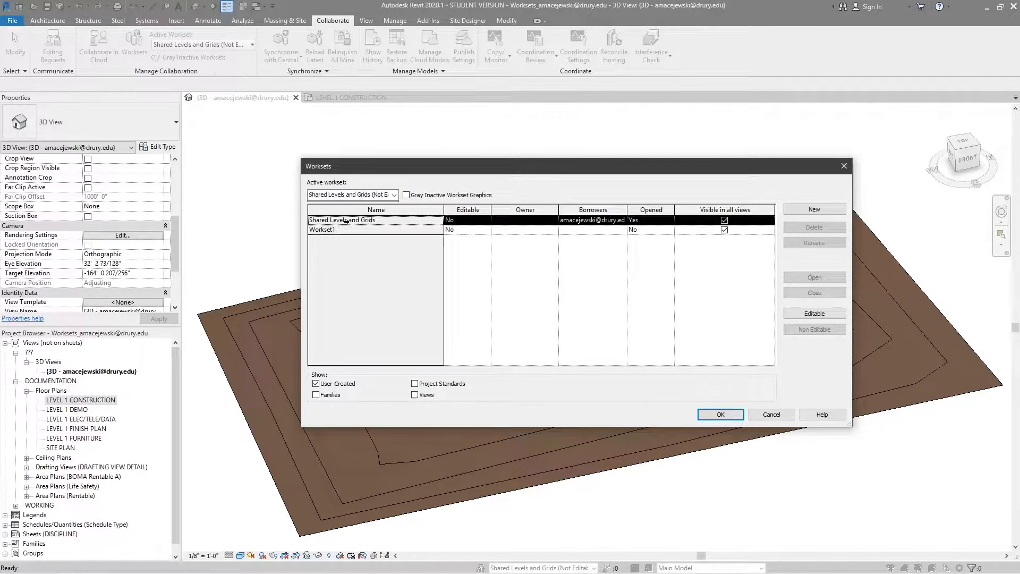
# Step: Make the Shared Levels and Grids workset editable and release it back to non-editable
pyautogui.click(367, 220)
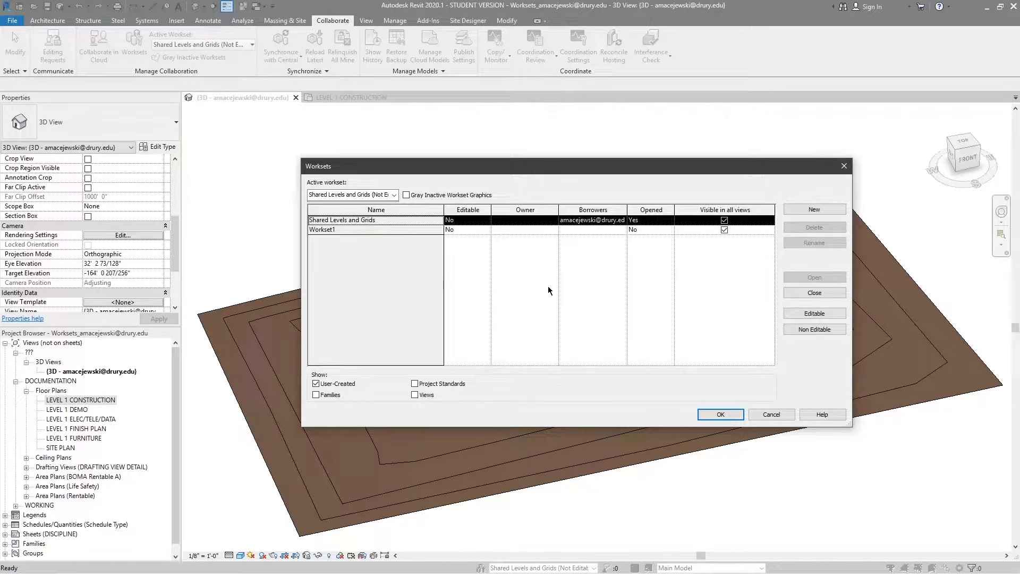
pyautogui.click(795, 311)
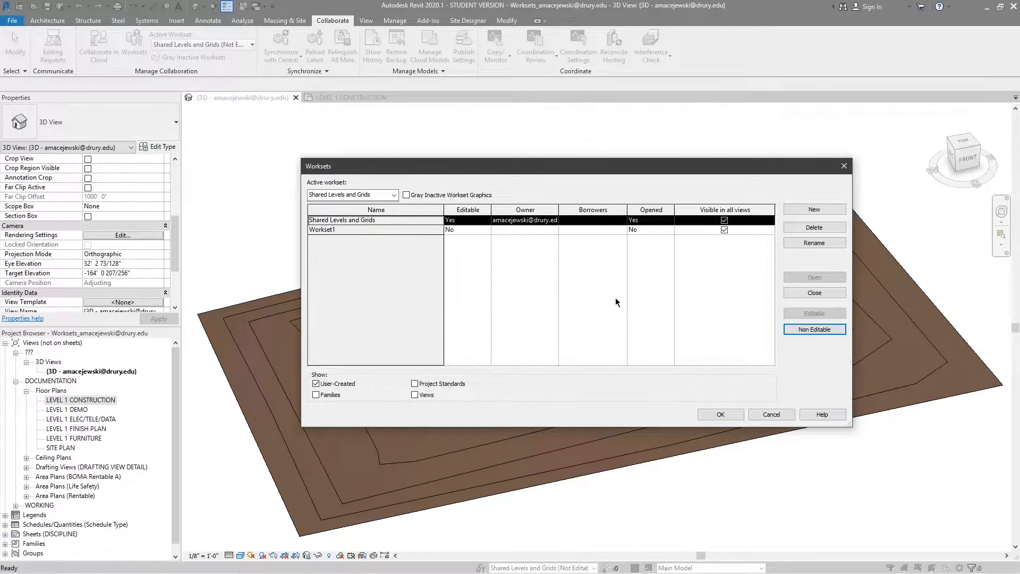
pyautogui.click(810, 330)
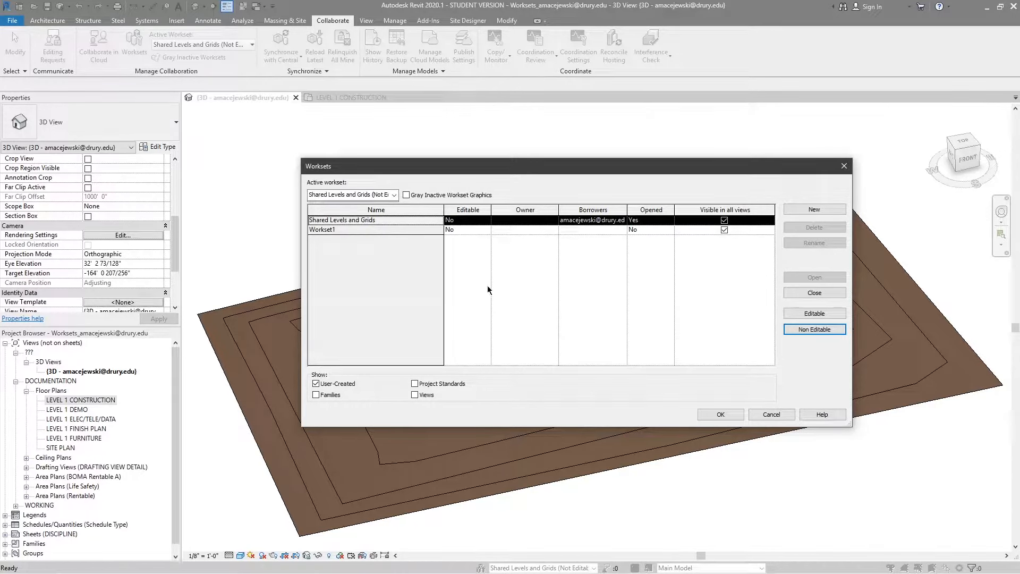
# Step: Turn off visibility in all views for the Shared Levels and Grids workset, dismissing the save reminder without saving
pyautogui.click(327, 230)
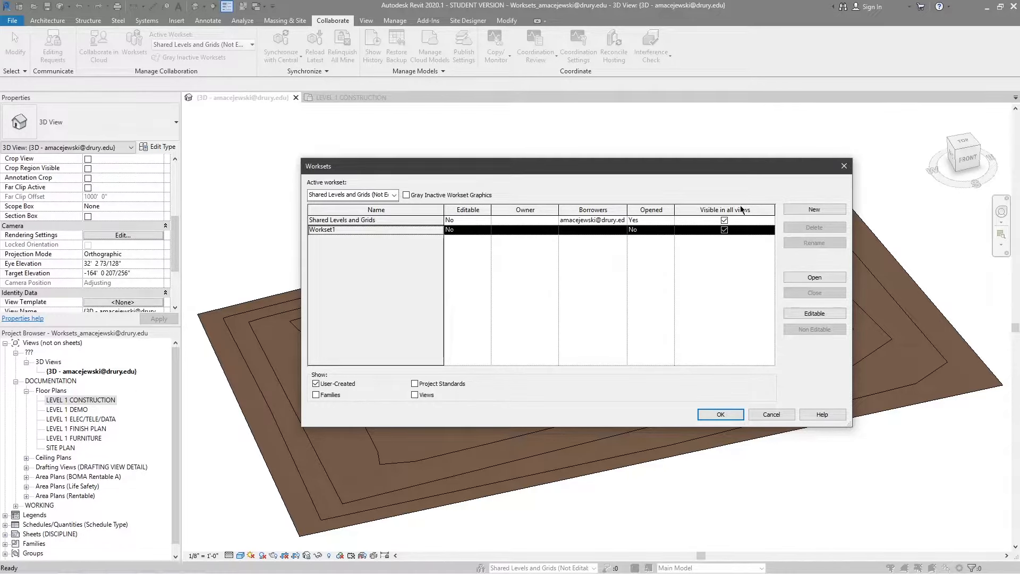
pyautogui.click(724, 221)
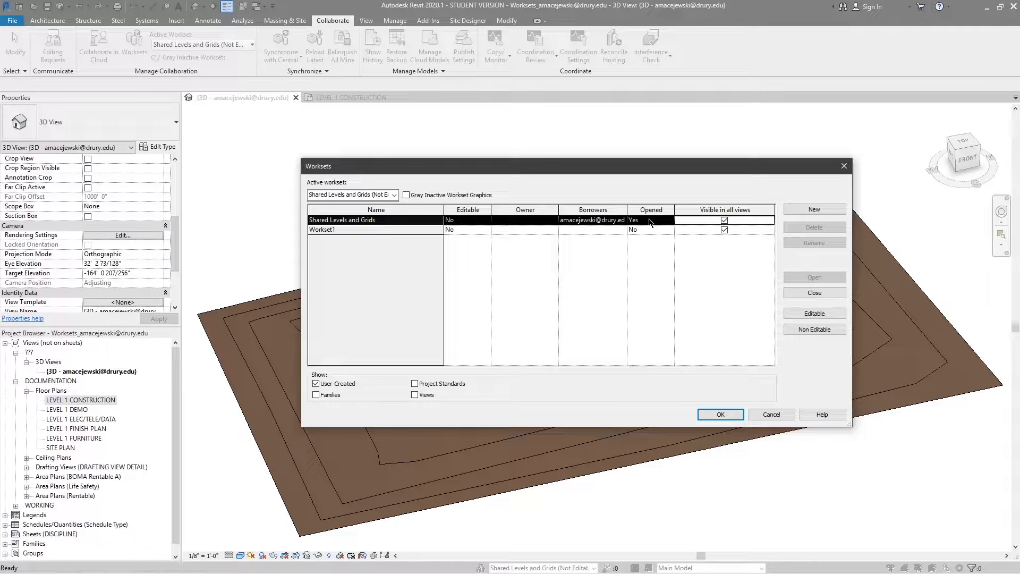
pyautogui.click(724, 220)
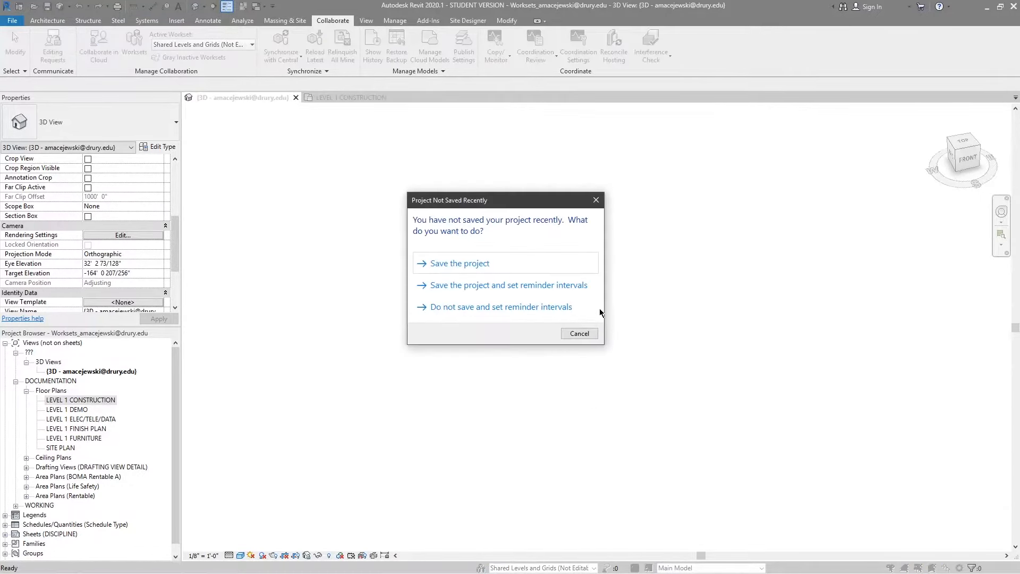
pyautogui.click(575, 334)
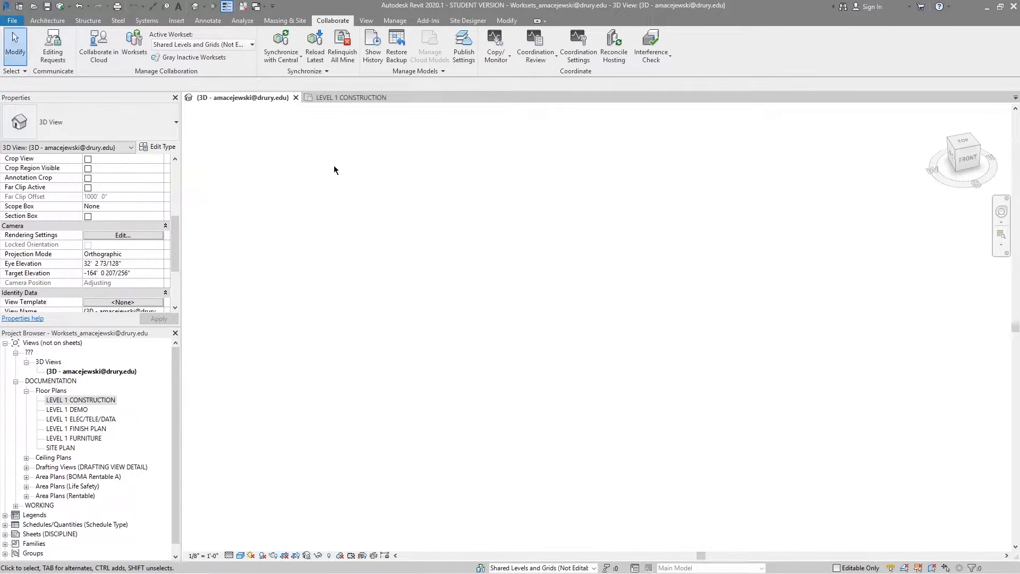
# Step: Examine the workset visibility settings in the graphic overrides of the LEVEL 1 CONSTRUCTION floor plan
pyautogui.click(350, 98)
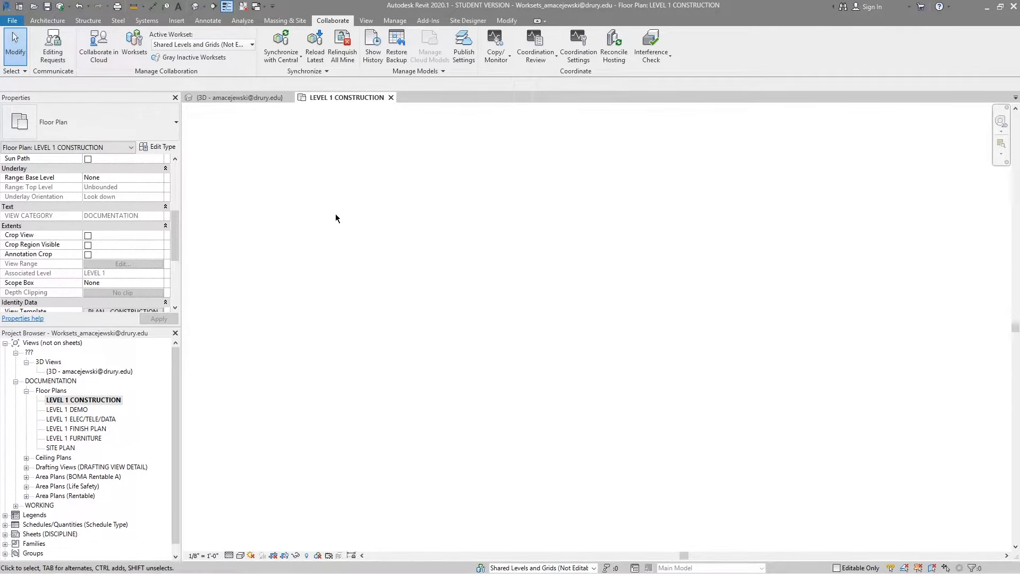
pyautogui.press('v')
pyautogui.press('g')
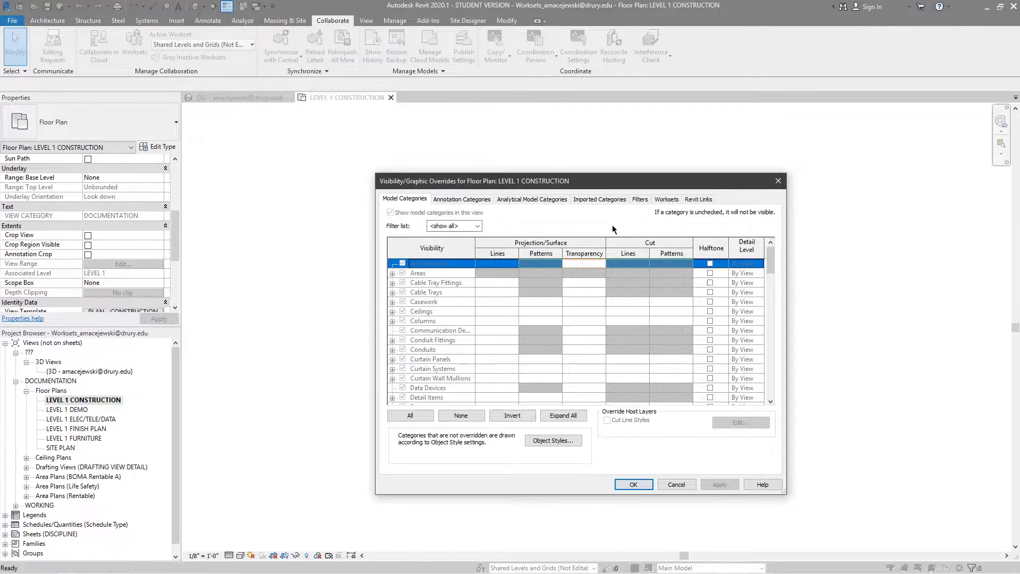
pyautogui.click(666, 199)
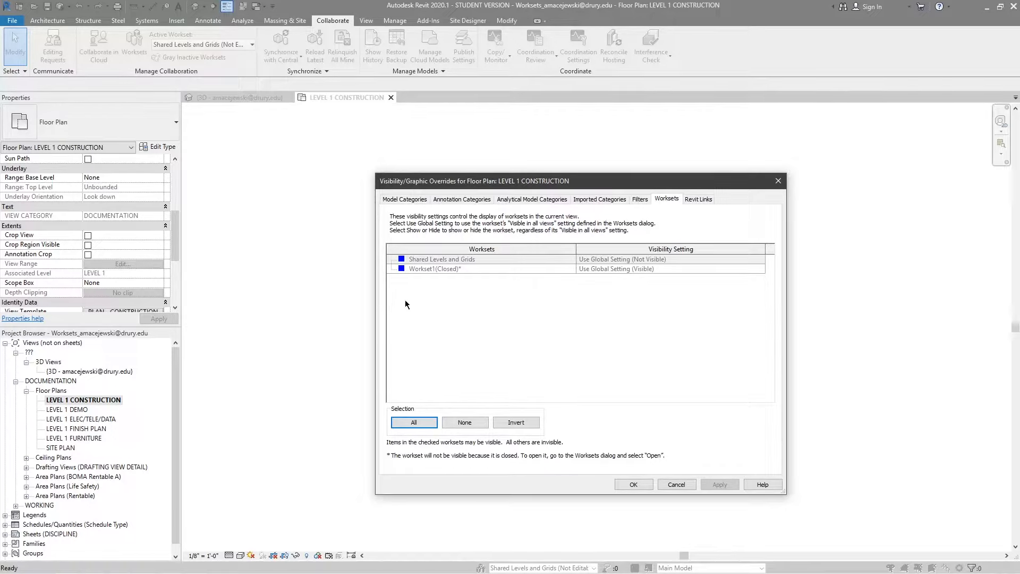
pyautogui.click(778, 181)
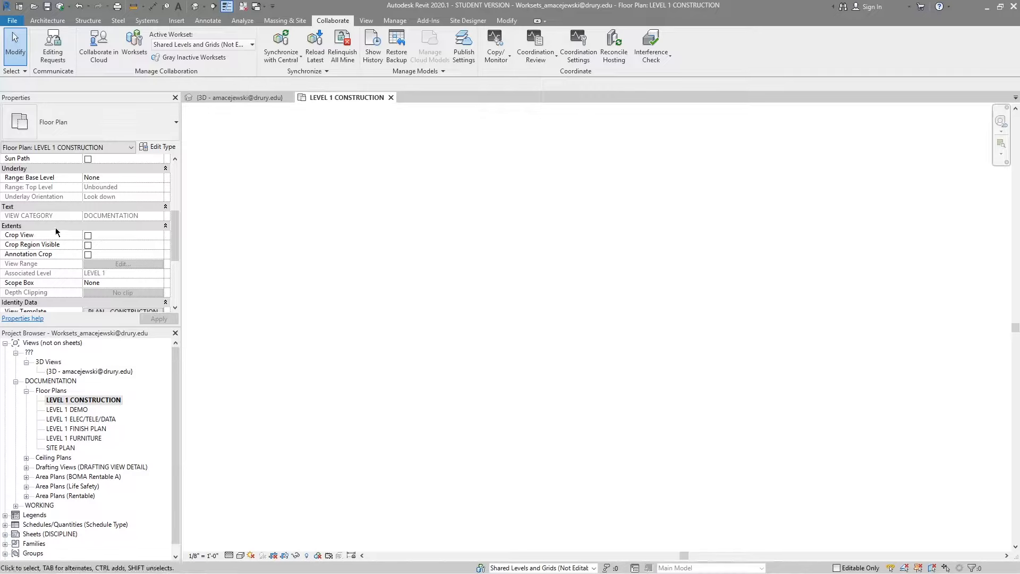
# Step: Set the Shared Levels and Grids workset to Show in the PLAN - CONSTRUCTION view template's workset overrides
pyautogui.scroll(-2, 58, 227)
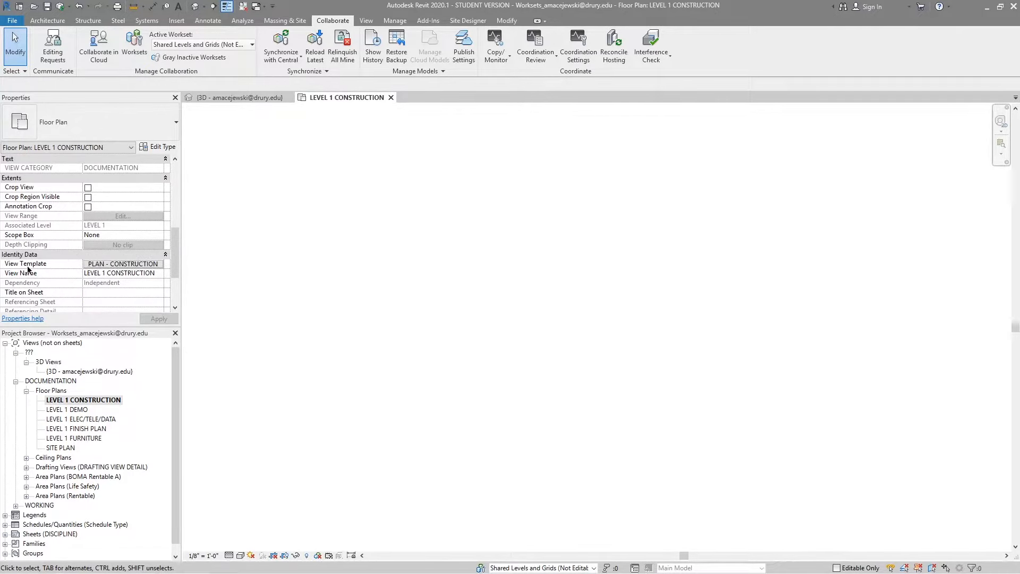
pyautogui.click(123, 264)
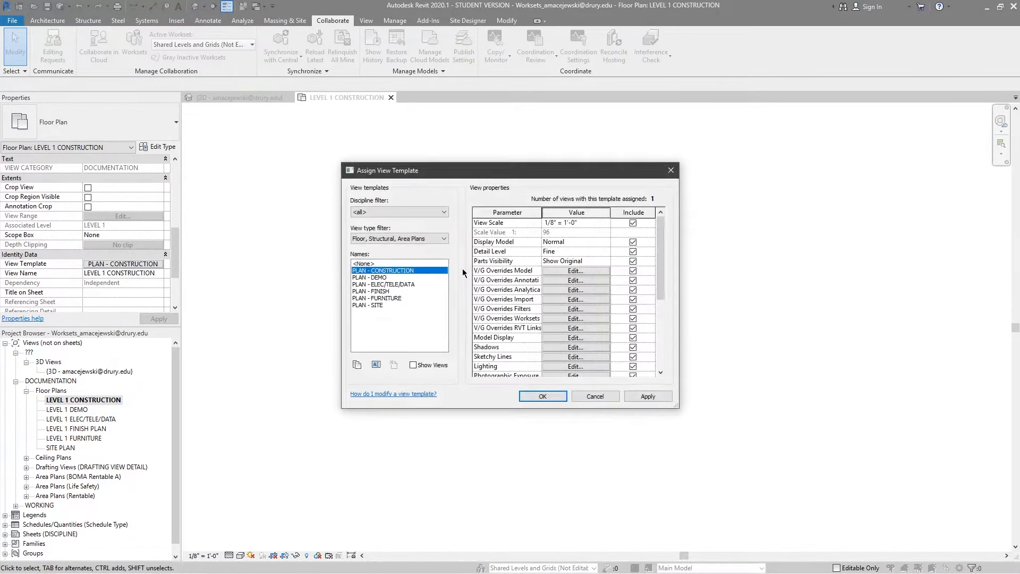
pyautogui.click(563, 318)
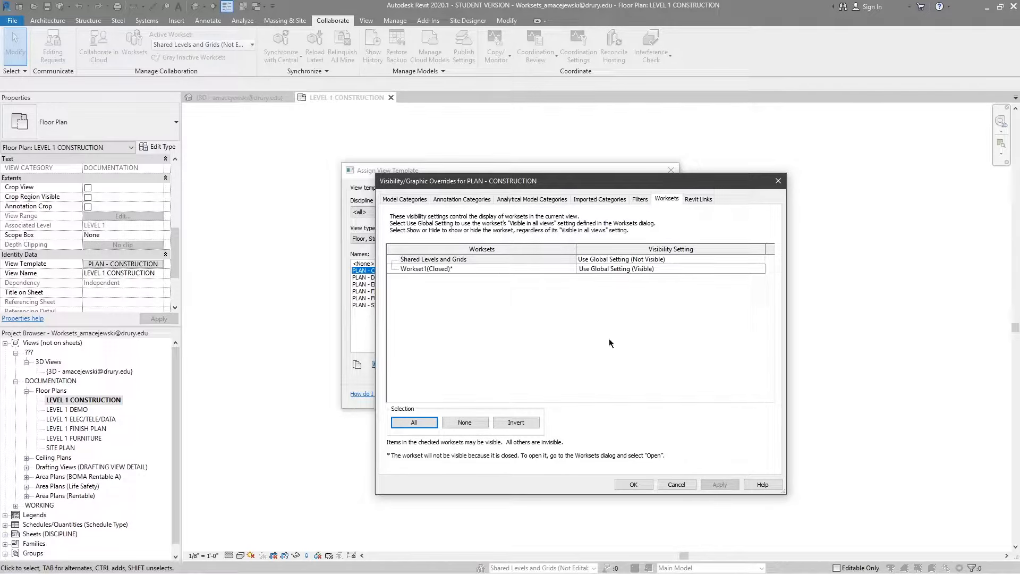
pyautogui.click(615, 260)
pyautogui.click(606, 260)
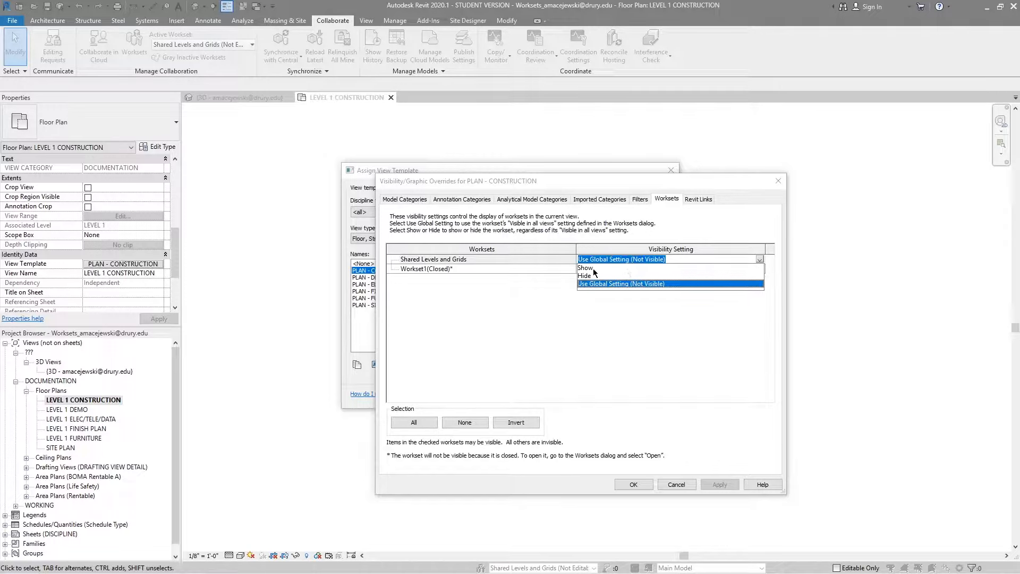
pyautogui.click(591, 267)
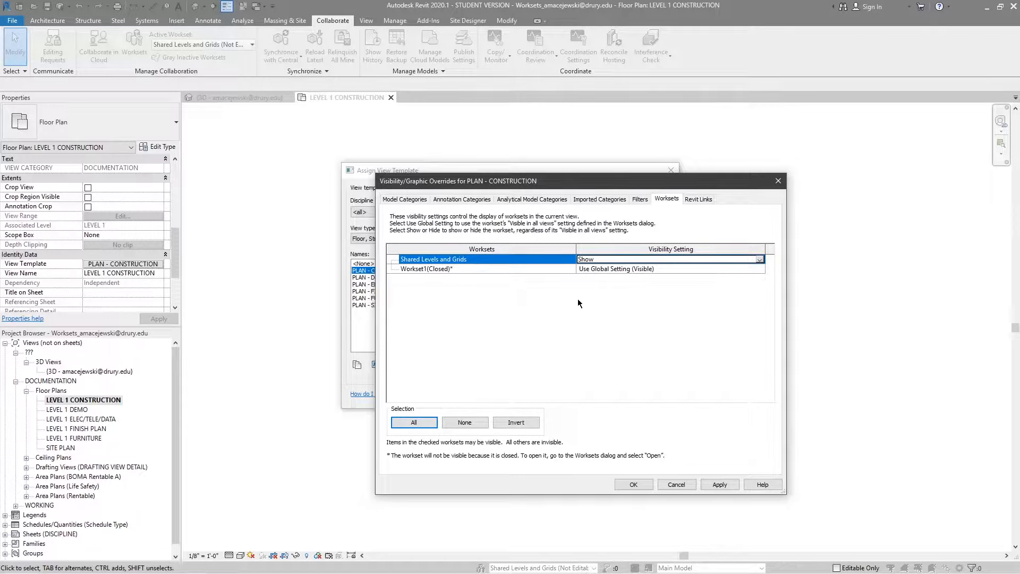
pyautogui.click(760, 259)
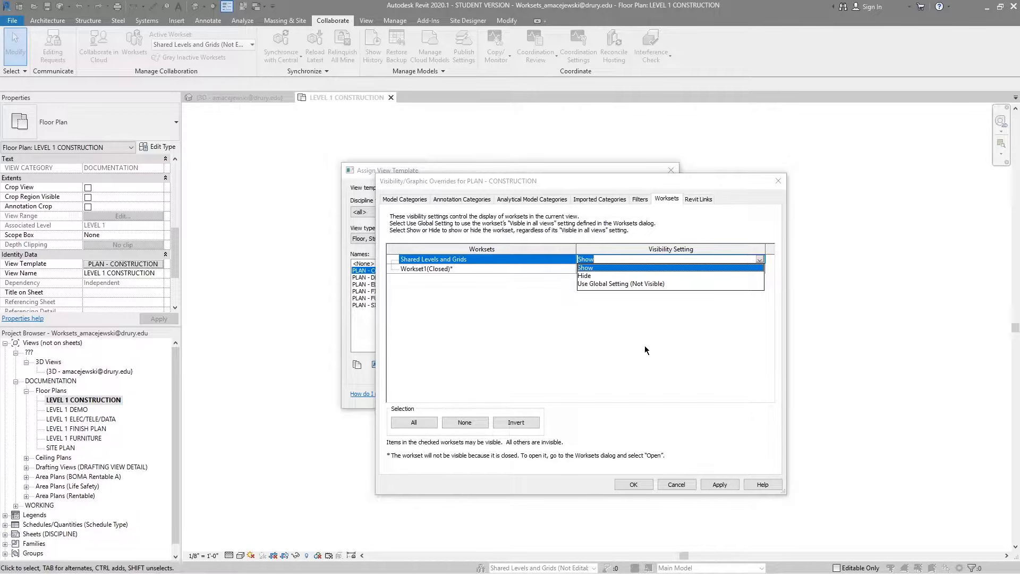
pyautogui.click(597, 268)
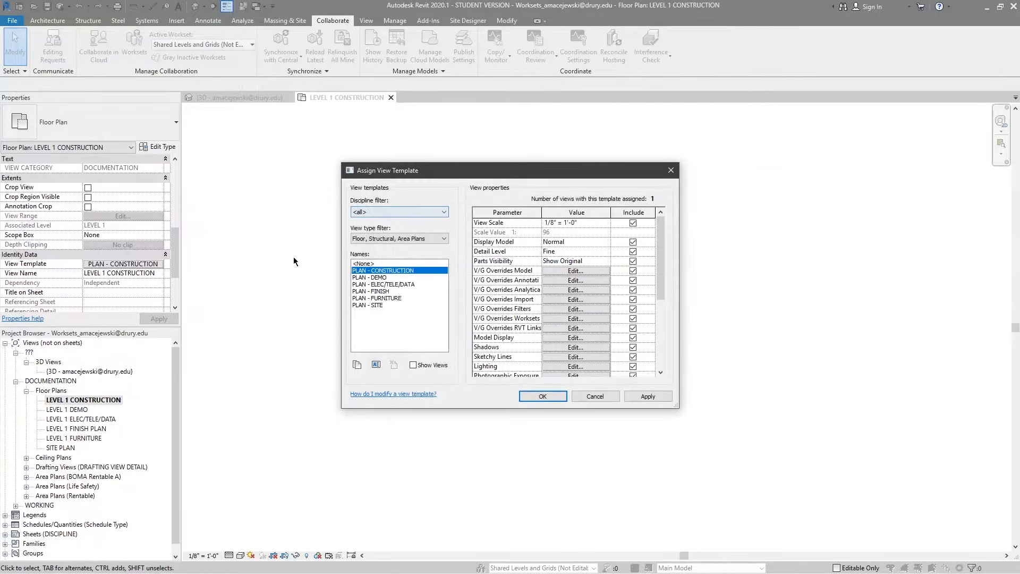
pyautogui.click(542, 396)
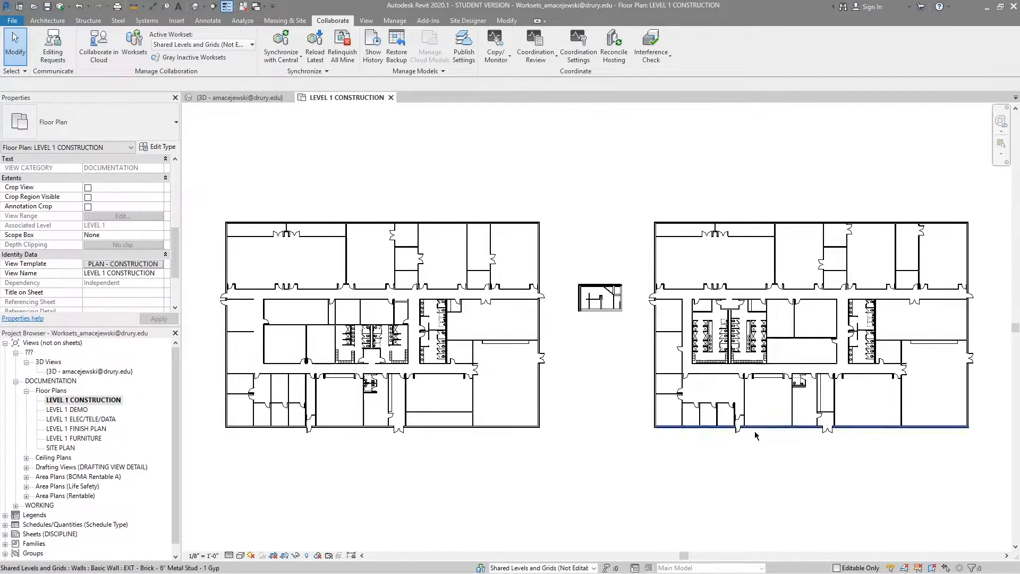
# Step: Check the Shared Levels and Grids workset's visibility setting in the 3D view's graphic overrides
pyautogui.click(236, 98)
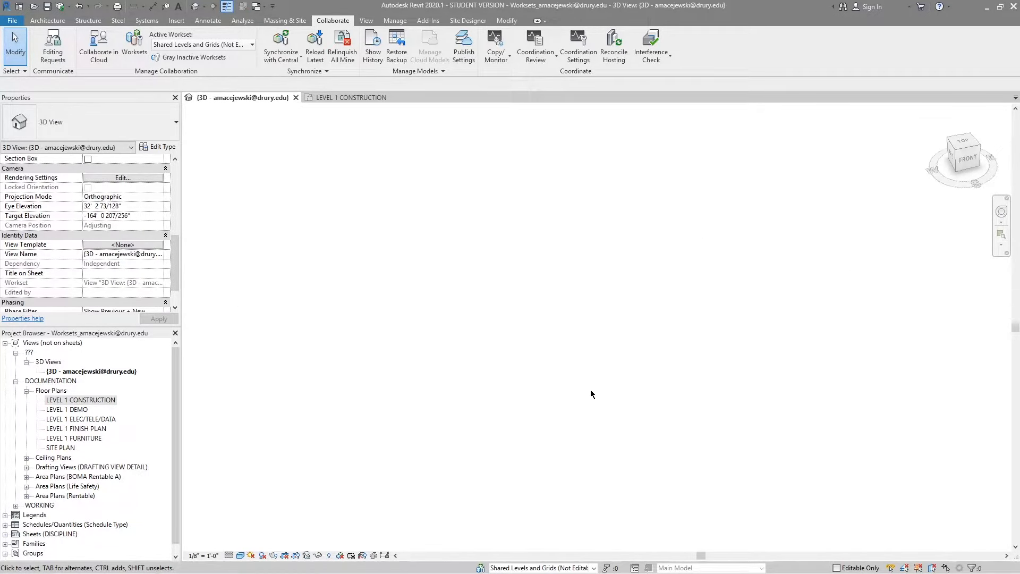
pyautogui.press('v')
pyautogui.press('g')
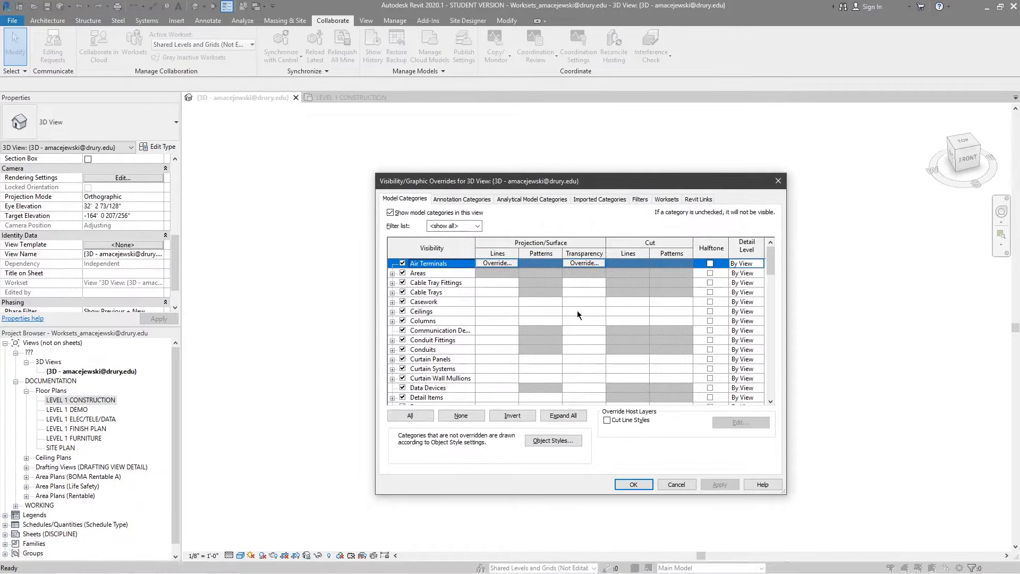
pyautogui.click(666, 200)
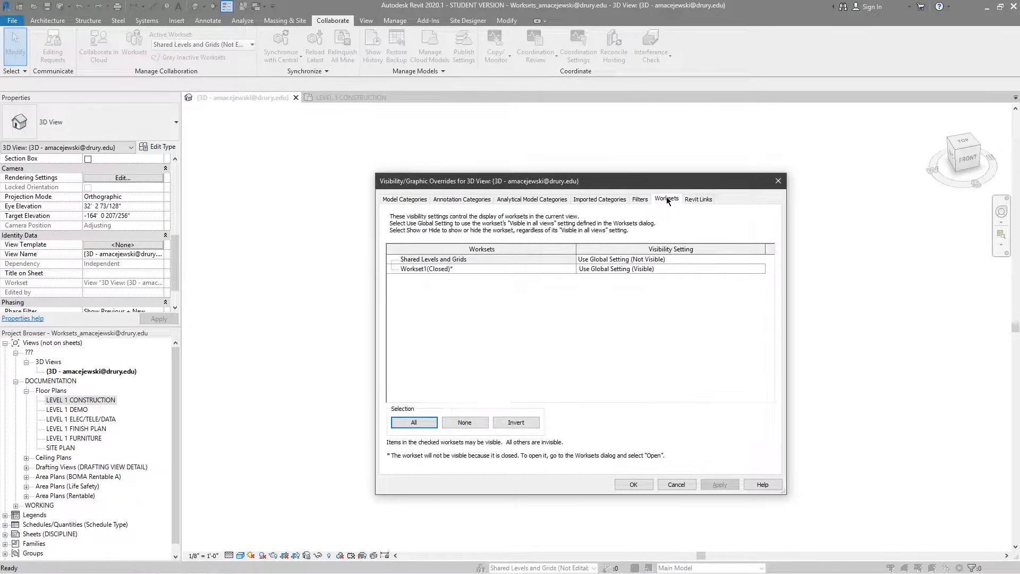
pyautogui.click(659, 260)
pyautogui.click(632, 484)
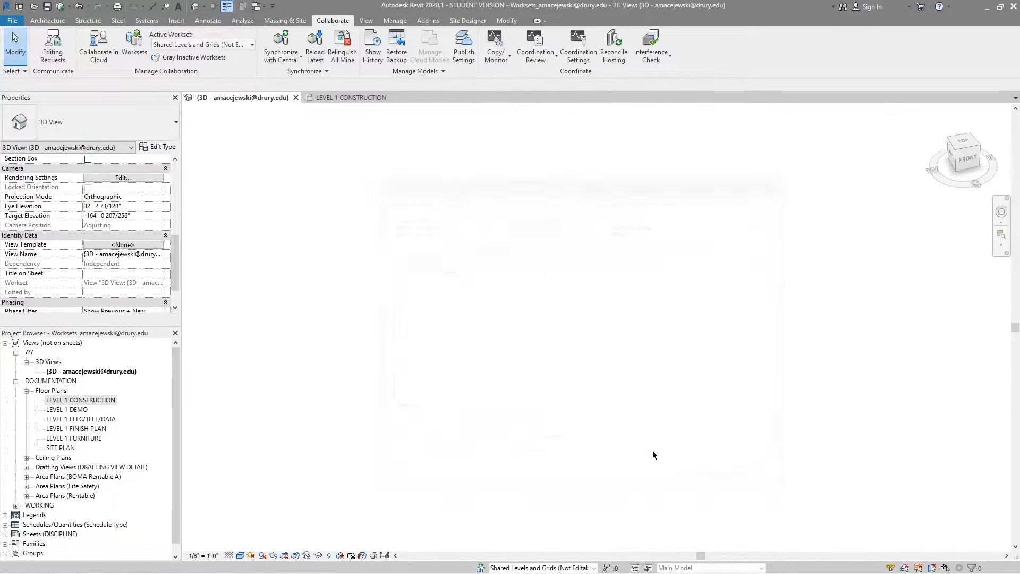
# Step: Turn visibility in all views back on for the Shared Levels and Grids workset
pyautogui.click(134, 45)
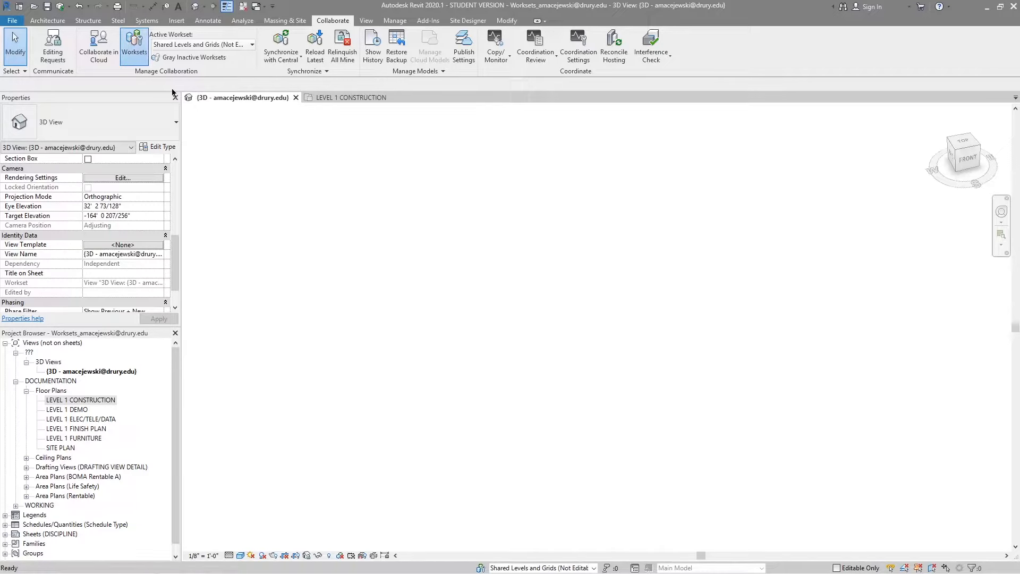
pyautogui.click(724, 220)
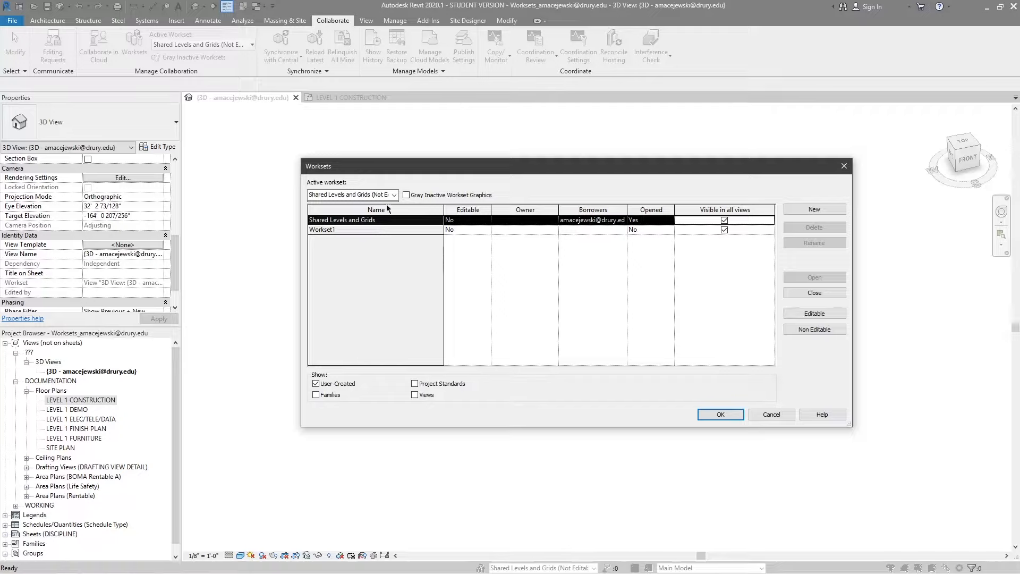
# Step: Filter the worksets list to show only project standards instead of user-created worksets, and look through the entries
pyautogui.click(316, 383)
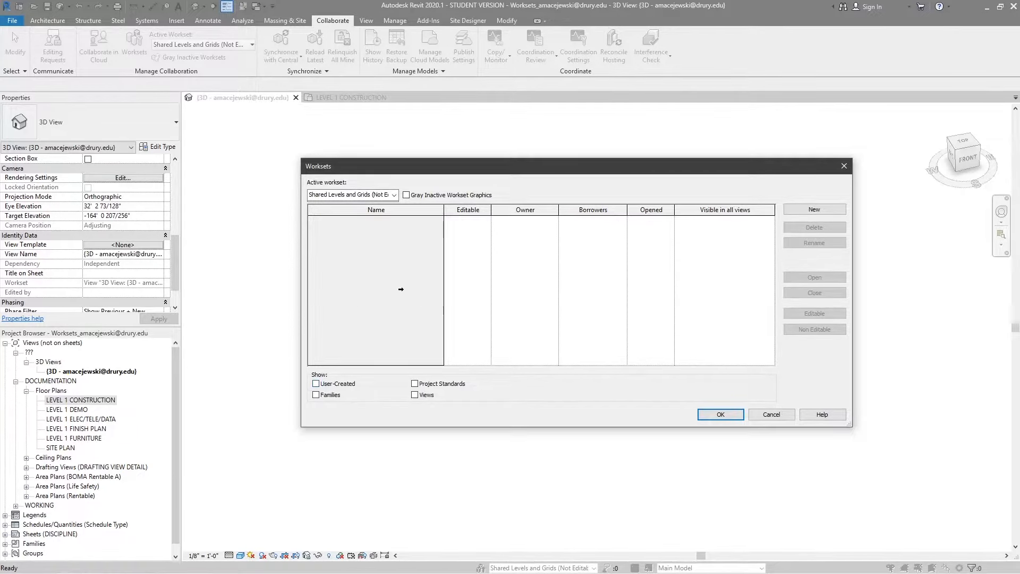
pyautogui.click(447, 384)
pyautogui.click(448, 384)
pyautogui.click(435, 383)
pyautogui.scroll(-10, 359, 274)
pyautogui.scroll(-7, 359, 275)
pyautogui.scroll(-6, 361, 276)
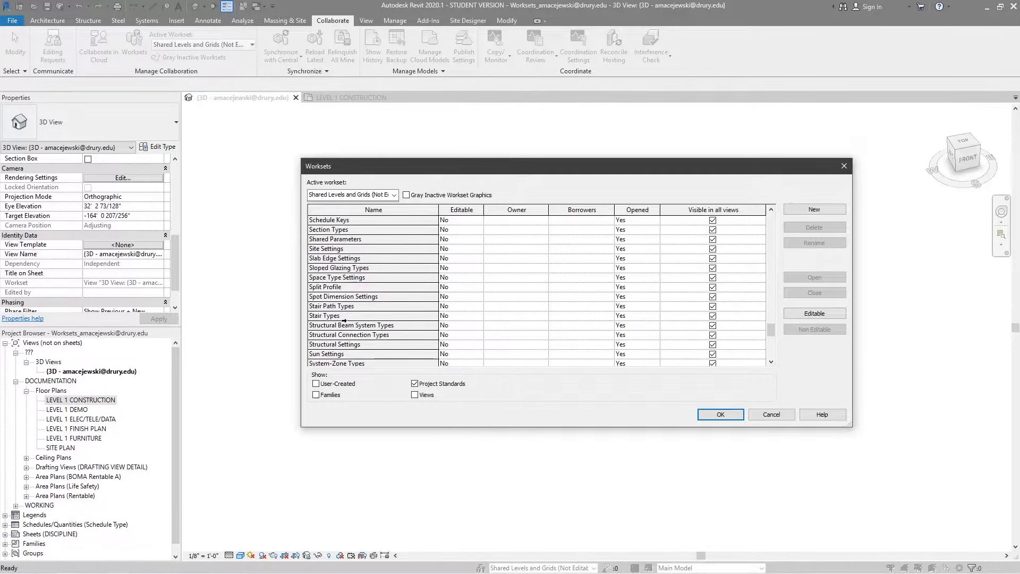
pyautogui.scroll(-4, 351, 329)
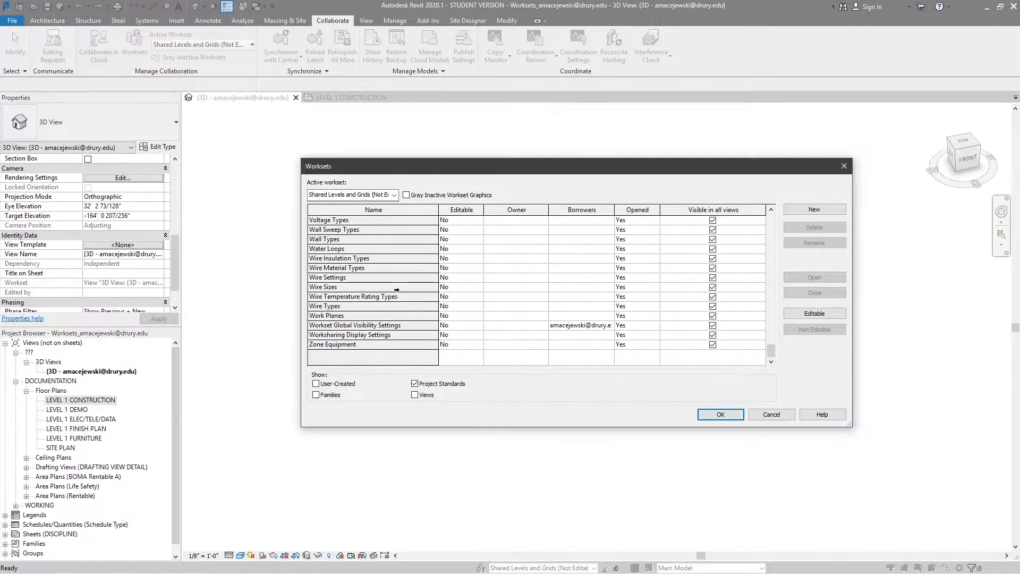
# Step: Filter the worksets list to show only families instead of project standards, and look through the entries
pyautogui.scroll(6, 367, 330)
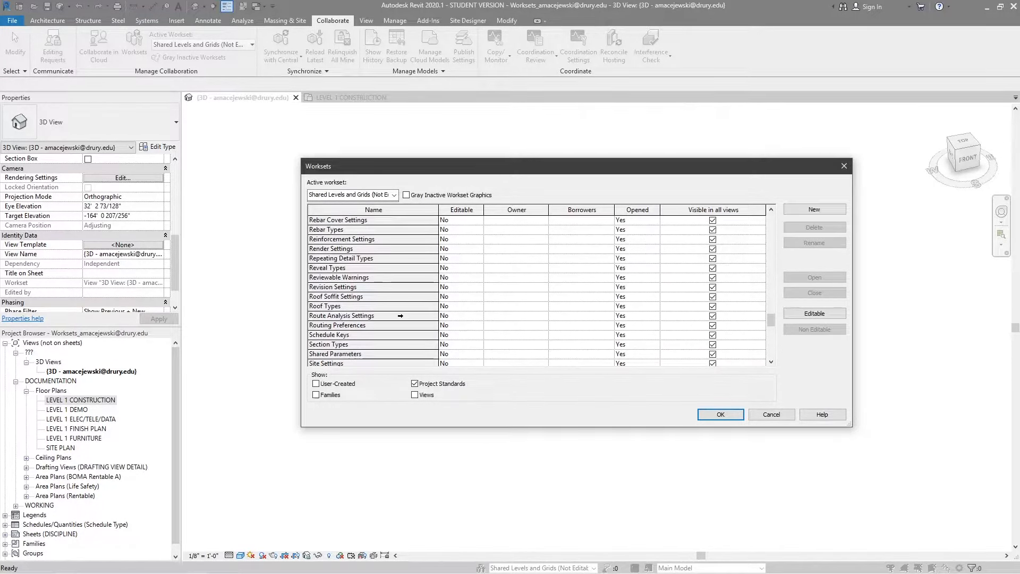
pyautogui.click(415, 383)
pyautogui.click(319, 395)
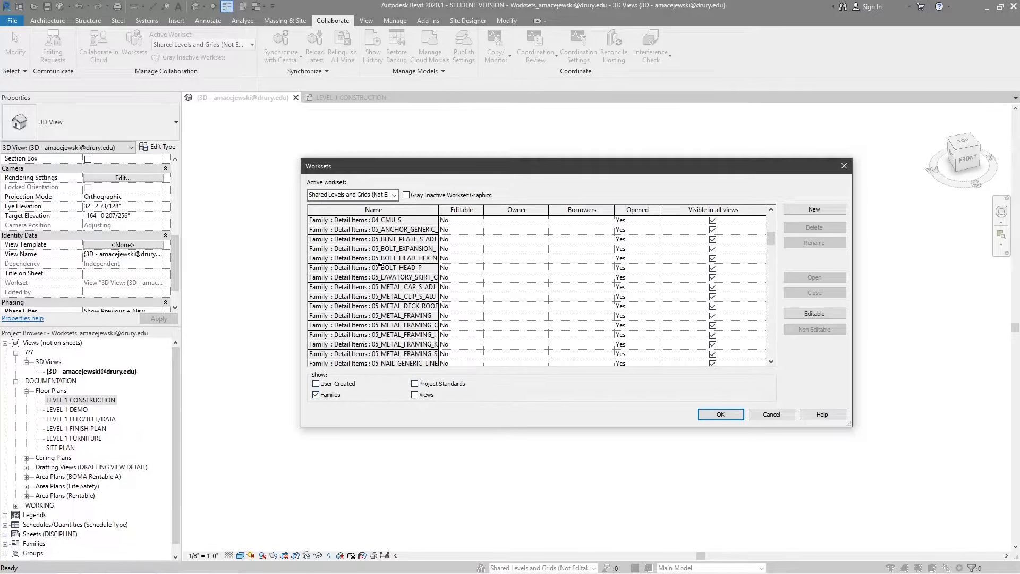
pyautogui.scroll(-11, 378, 272)
pyautogui.scroll(17, 398, 263)
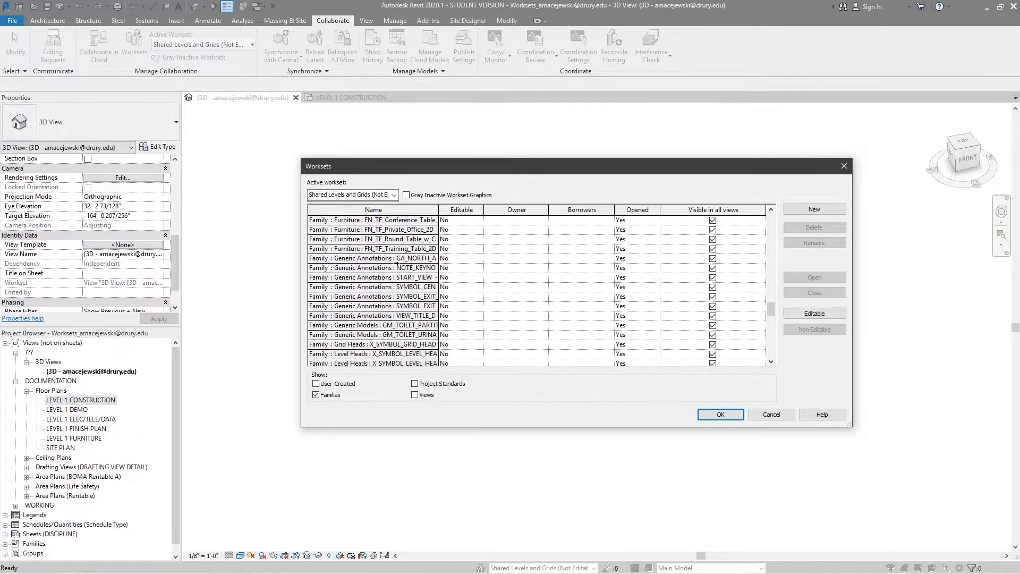
# Step: Filter the worksets list to show only views, look through the entries, and clear the filter
pyautogui.click(317, 395)
pyautogui.click(415, 395)
pyautogui.scroll(-6, 382, 278)
pyautogui.scroll(-10, 383, 278)
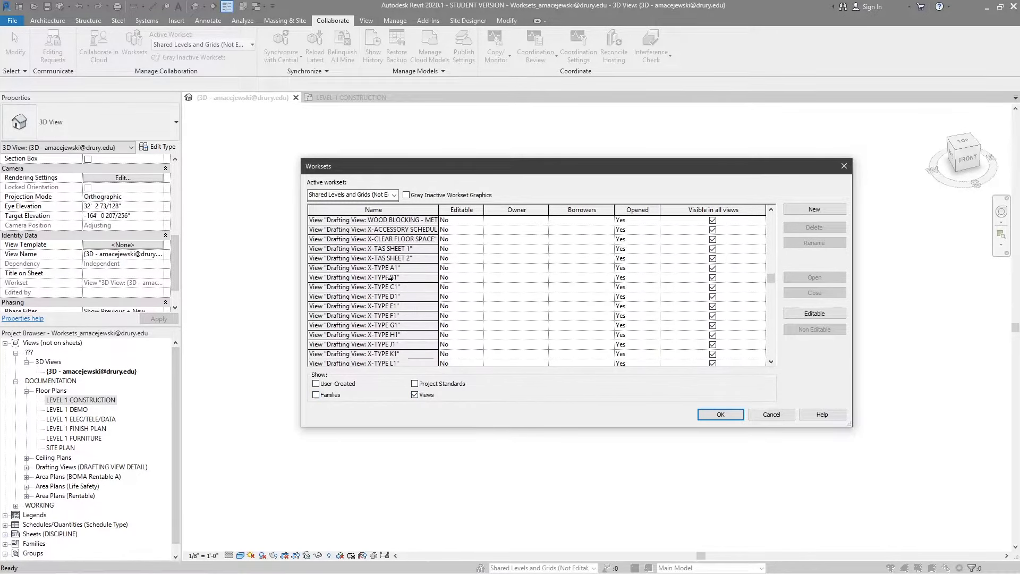
pyautogui.scroll(10, 388, 304)
pyautogui.click(415, 395)
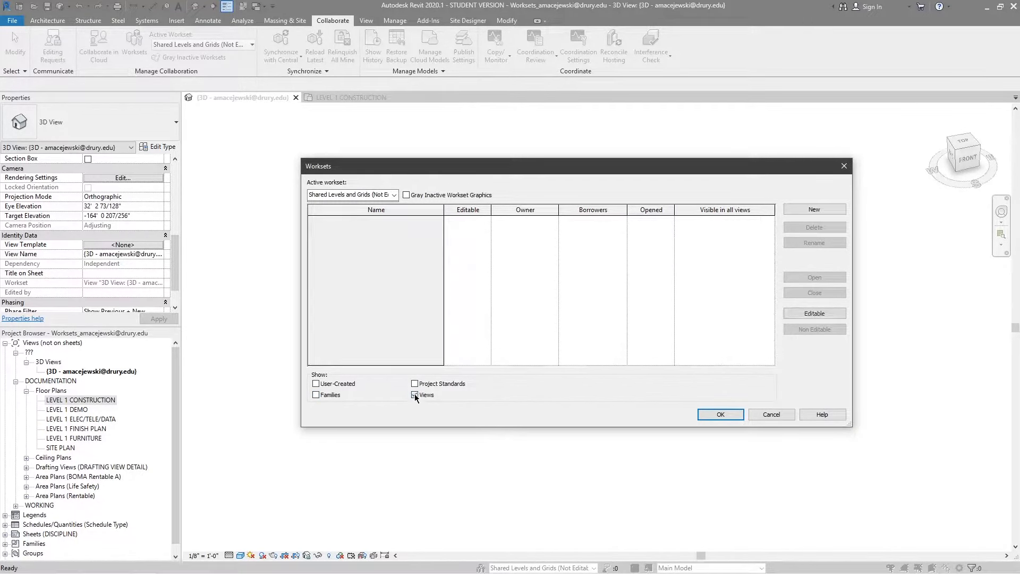
pyautogui.click(343, 383)
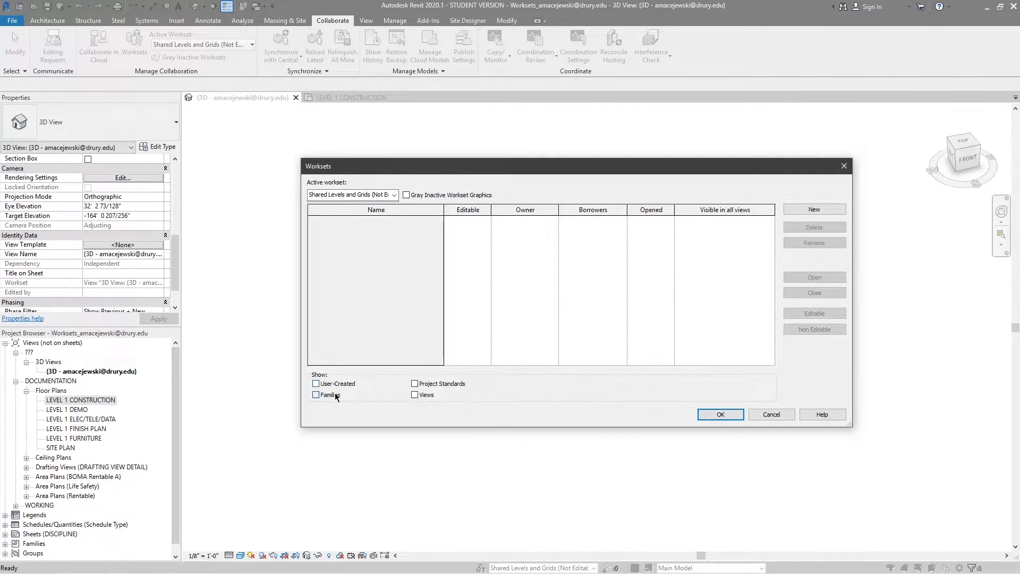
# Step: Show the family worksets, make the Curtain Wall Mullions : Quad Corner workset editable, and set it back to non-editable
pyautogui.click(316, 394)
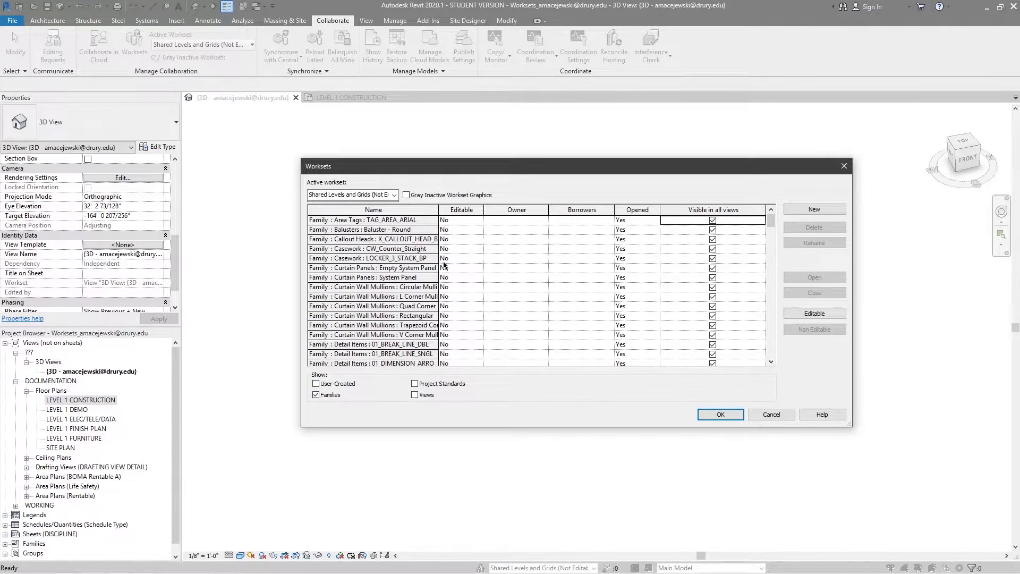
pyautogui.click(391, 268)
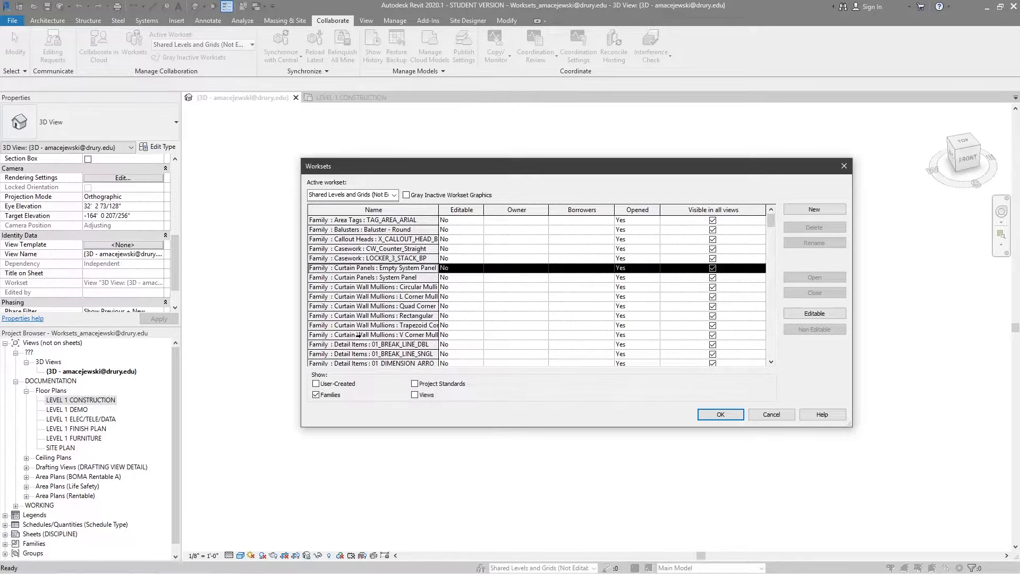
pyautogui.click(371, 306)
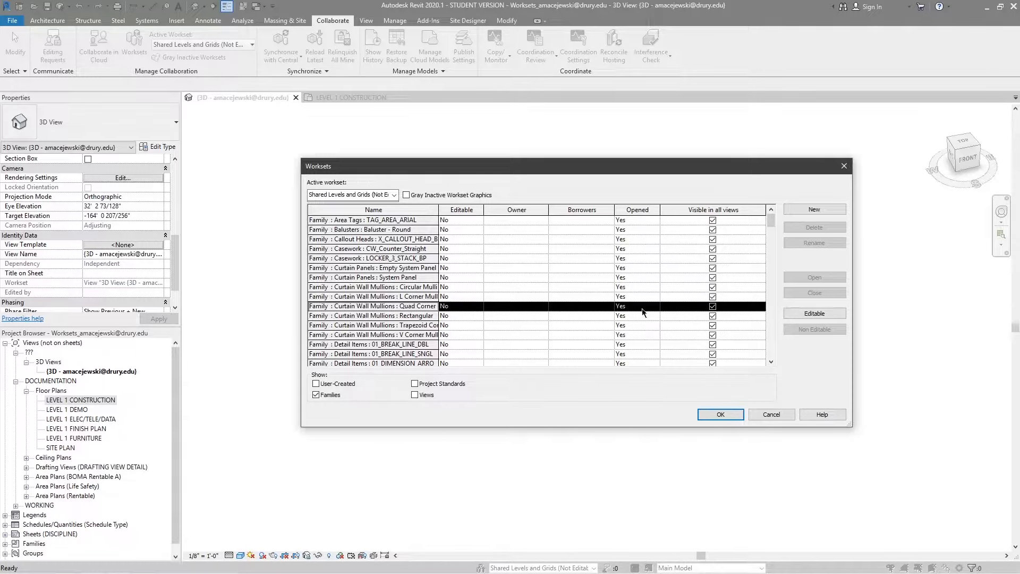
pyautogui.click(811, 315)
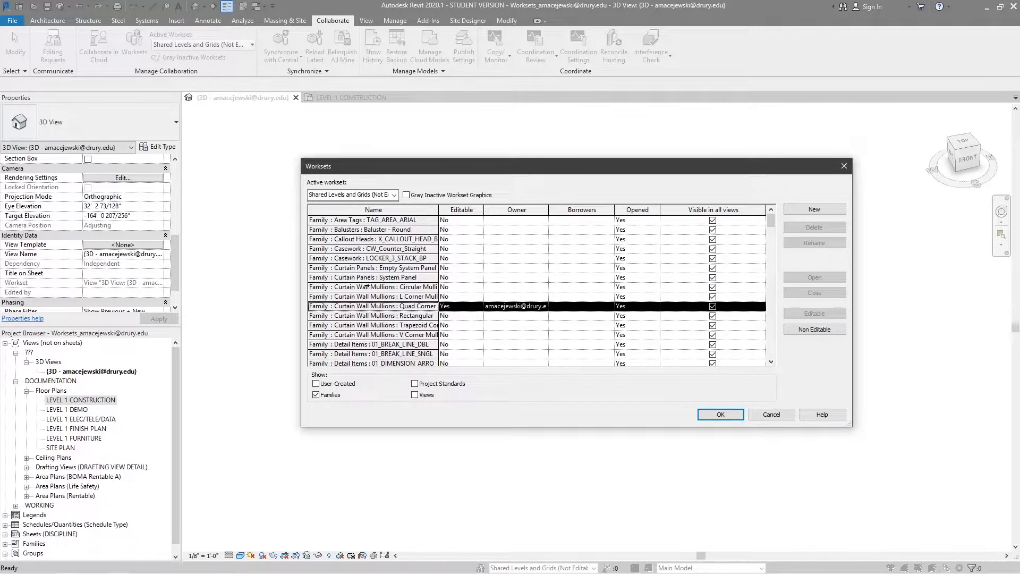
pyautogui.click(813, 330)
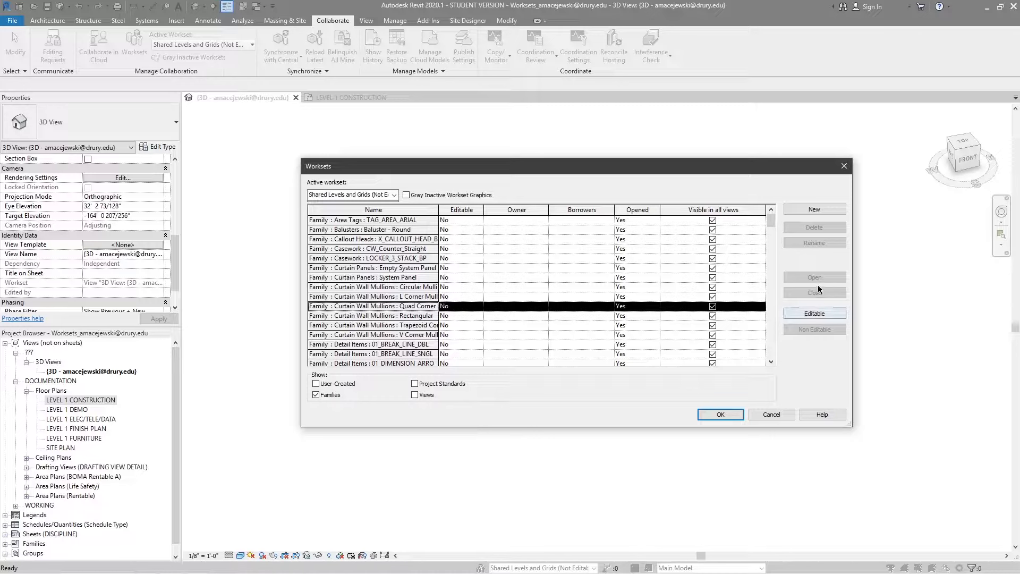
# Step: Check the Opened options of the Curtain Wall Mullions : Quad Corner family workset
pyautogui.click(635, 307)
pyautogui.click(655, 306)
pyautogui.click(643, 324)
pyautogui.click(655, 306)
pyautogui.click(629, 315)
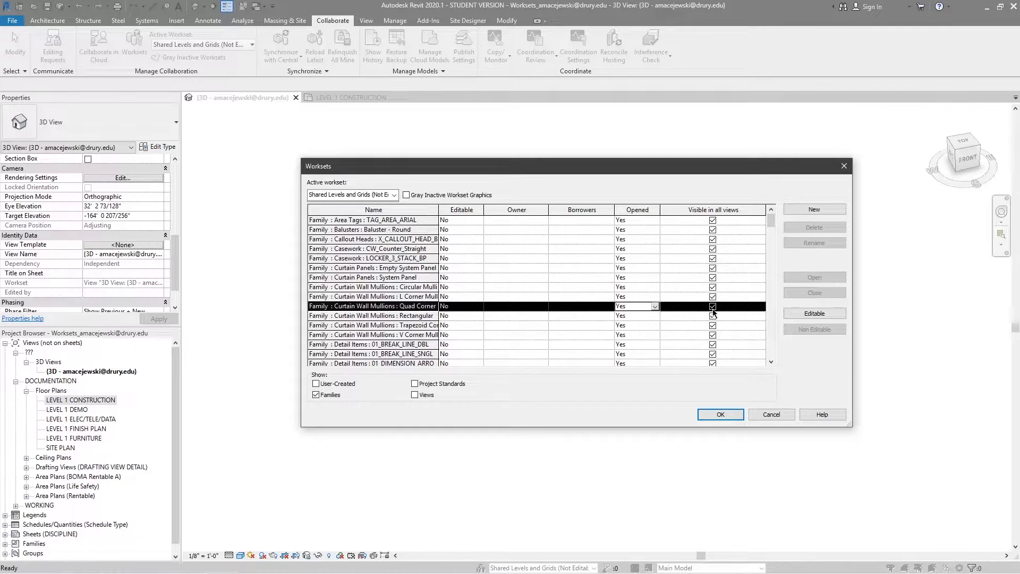
# Step: Switch the worksets list from families back to user-created worksets only
pyautogui.click(330, 395)
pyautogui.click(425, 385)
pyautogui.click(425, 384)
pyautogui.click(340, 384)
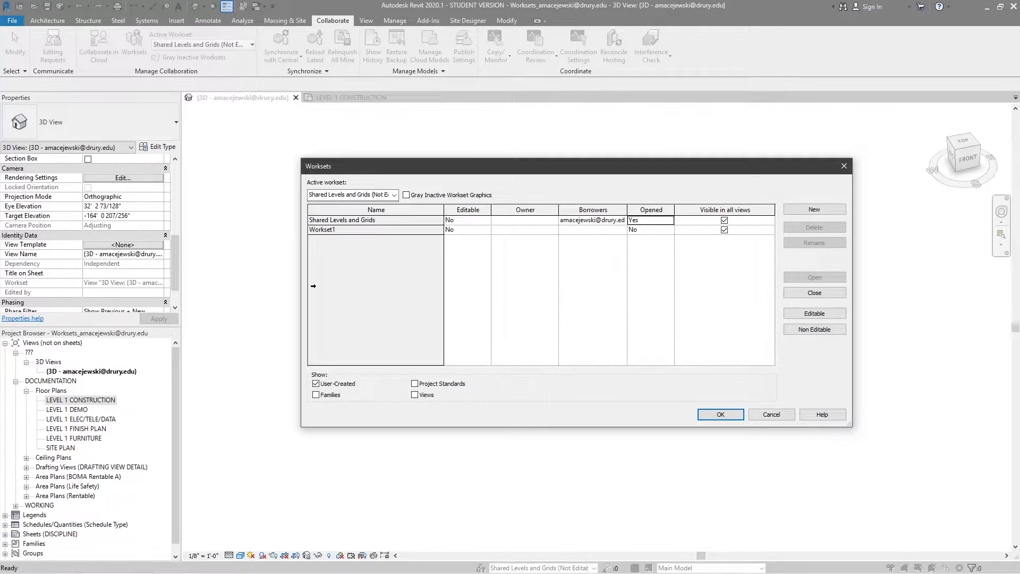
# Step: Go through the project standards, families and views categories of the worksets list, ending on user-created worksets only
pyautogui.click(423, 385)
pyautogui.click(336, 384)
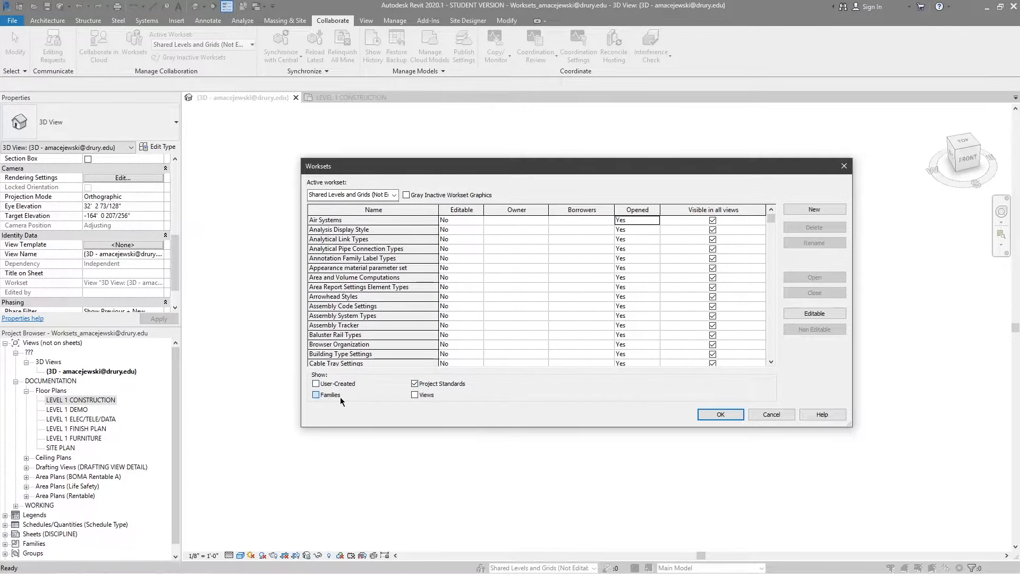
pyautogui.click(337, 395)
pyautogui.click(423, 395)
pyautogui.click(330, 396)
pyautogui.click(417, 394)
pyautogui.click(422, 388)
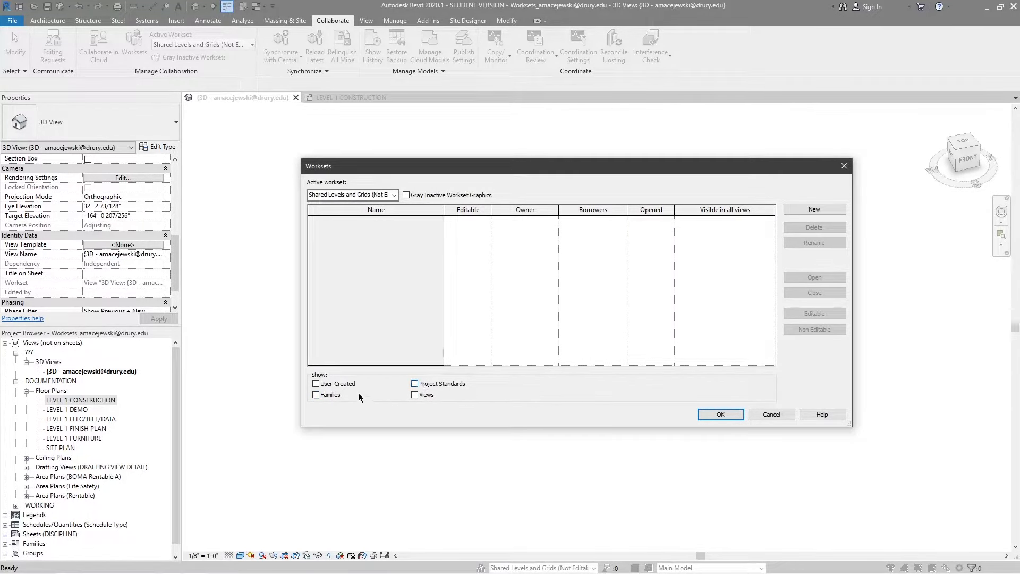
pyautogui.click(340, 383)
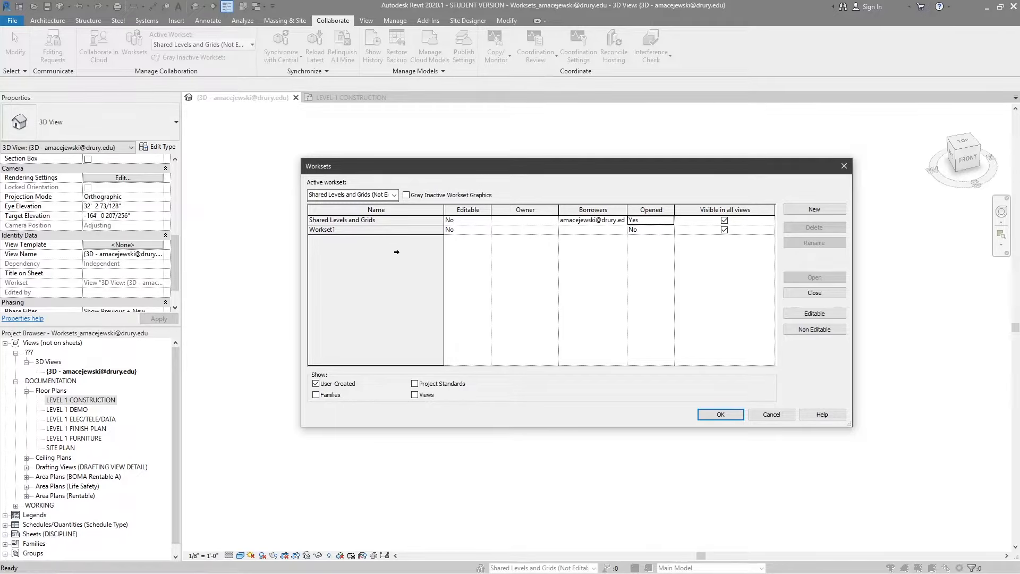
# Step: Look through the family worksets once more and return the list to user-created worksets
pyautogui.click(316, 384)
pyautogui.click(316, 394)
pyautogui.scroll(-10, 390, 327)
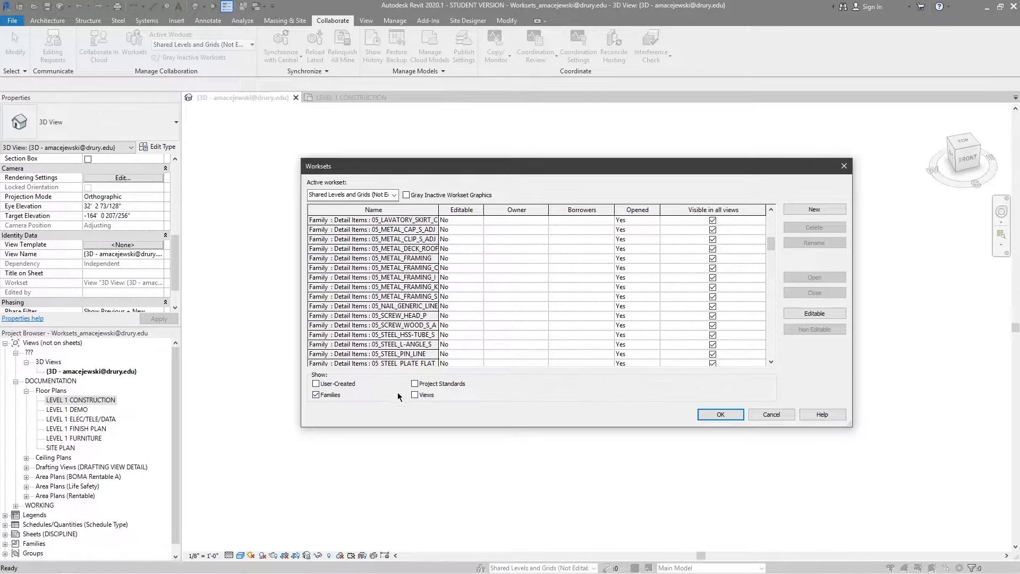
pyautogui.click(328, 394)
pyautogui.click(332, 383)
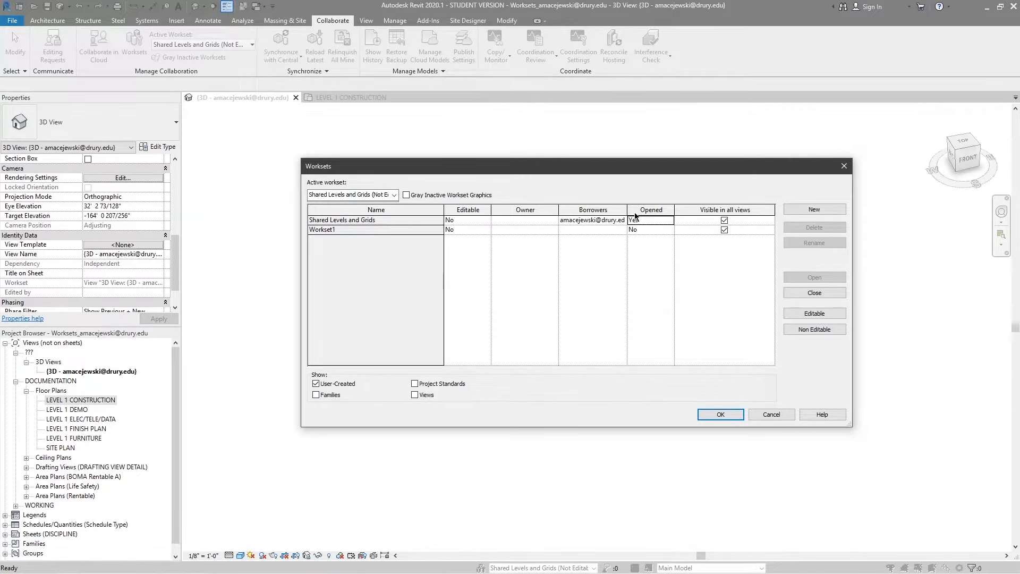
# Step: Open Workset1, apply the change, and recheck the opened state of the user-created worksets
pyautogui.click(379, 231)
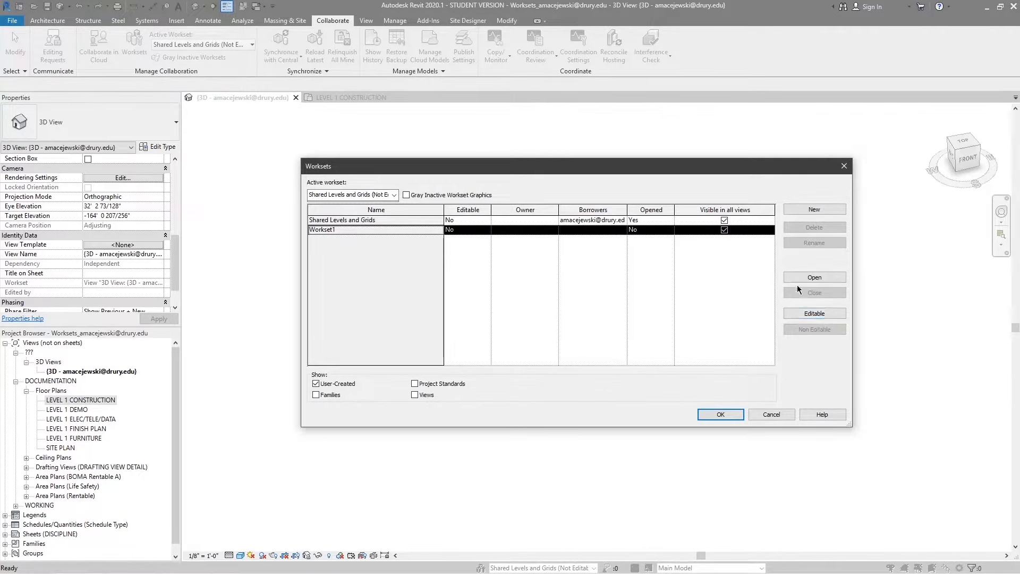
pyautogui.click(837, 278)
pyautogui.click(345, 219)
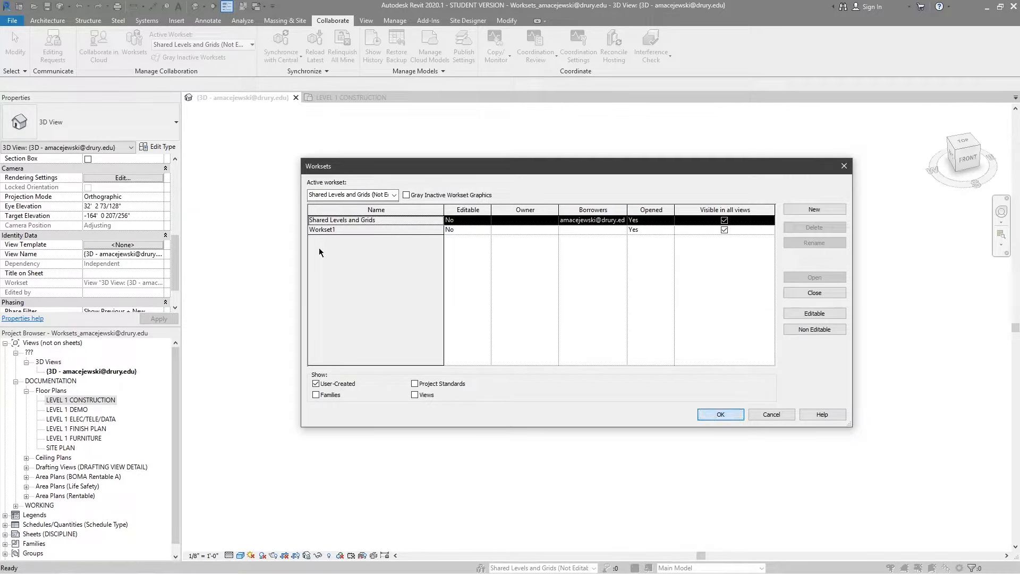
pyautogui.press('Return')
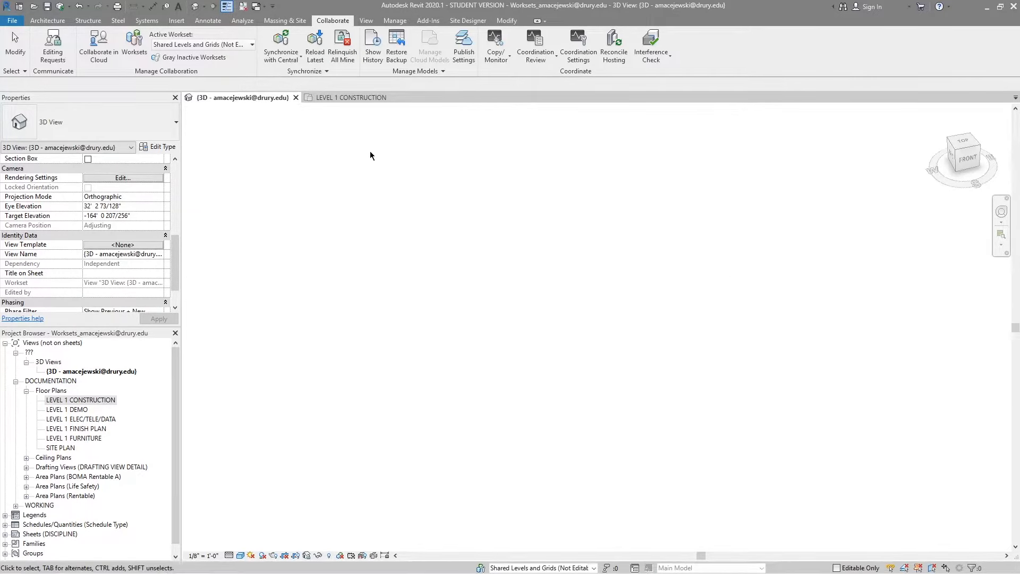
pyautogui.click(129, 58)
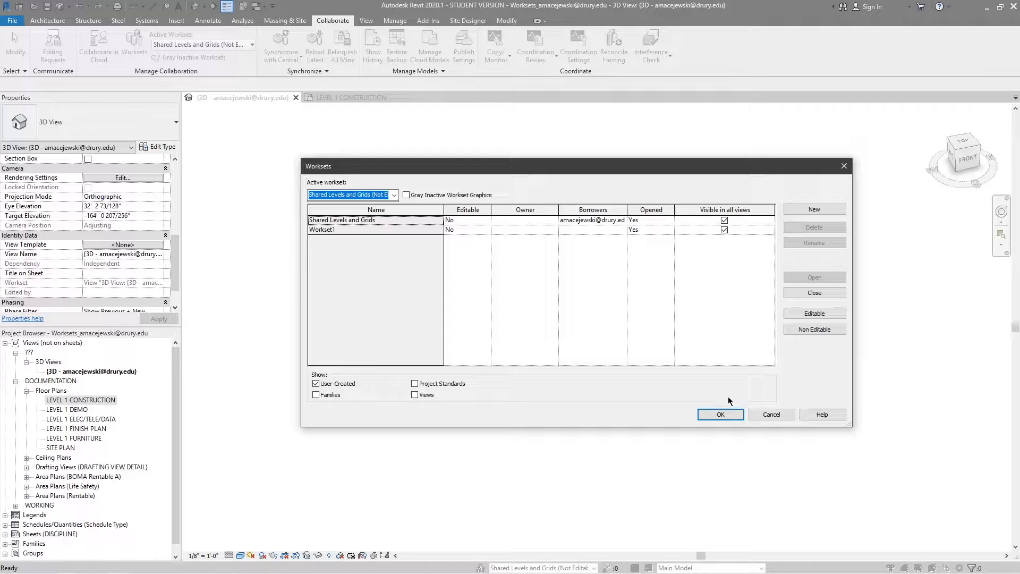
pyautogui.click(728, 414)
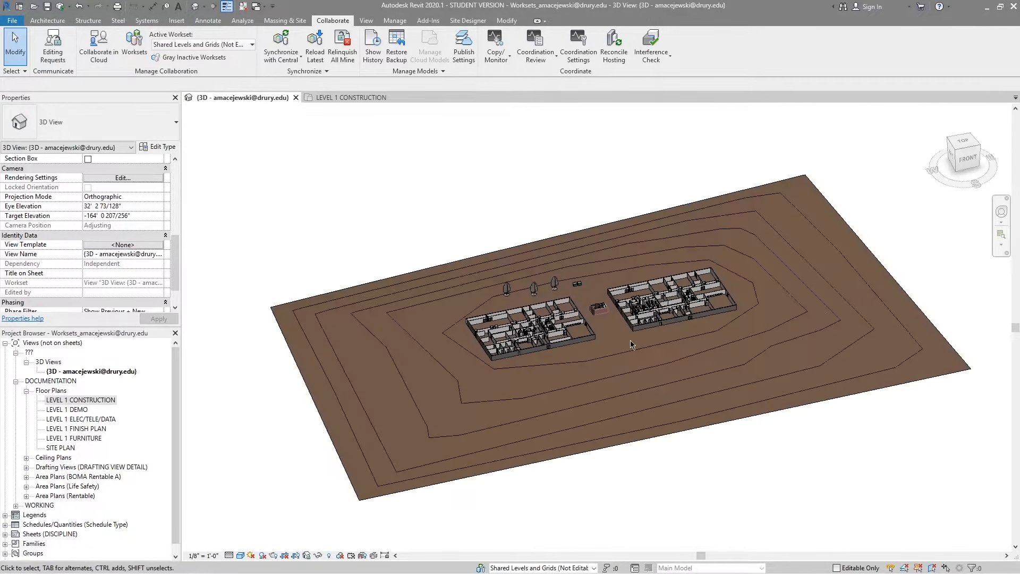
# Step: Inspect the site and buildings in the 3D view and look at the current active workset selection
pyautogui.scroll(4, 607, 308)
pyautogui.scroll(3, 600, 329)
pyautogui.scroll(-5, 584, 294)
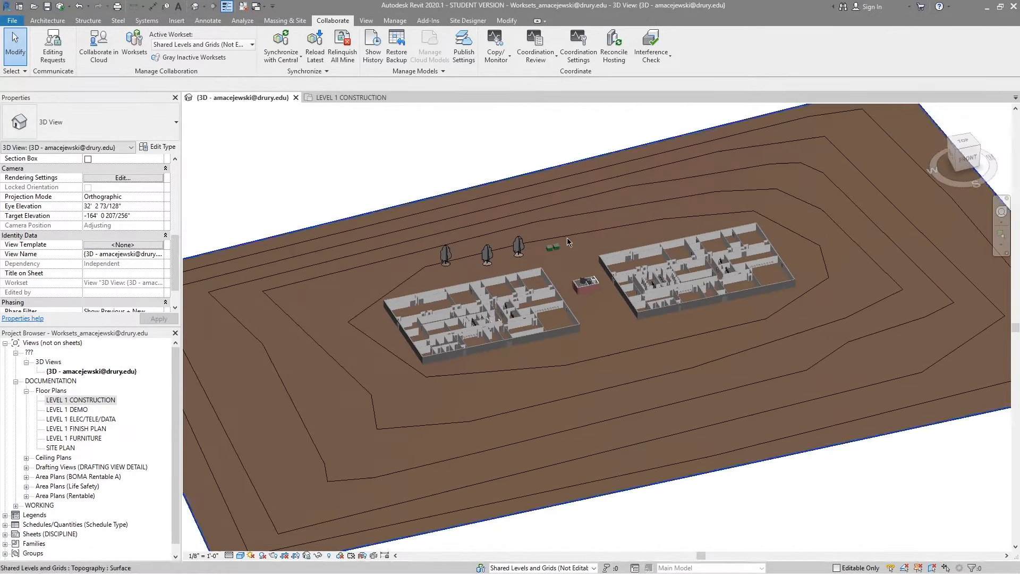
pyautogui.click(593, 568)
pyautogui.click(665, 500)
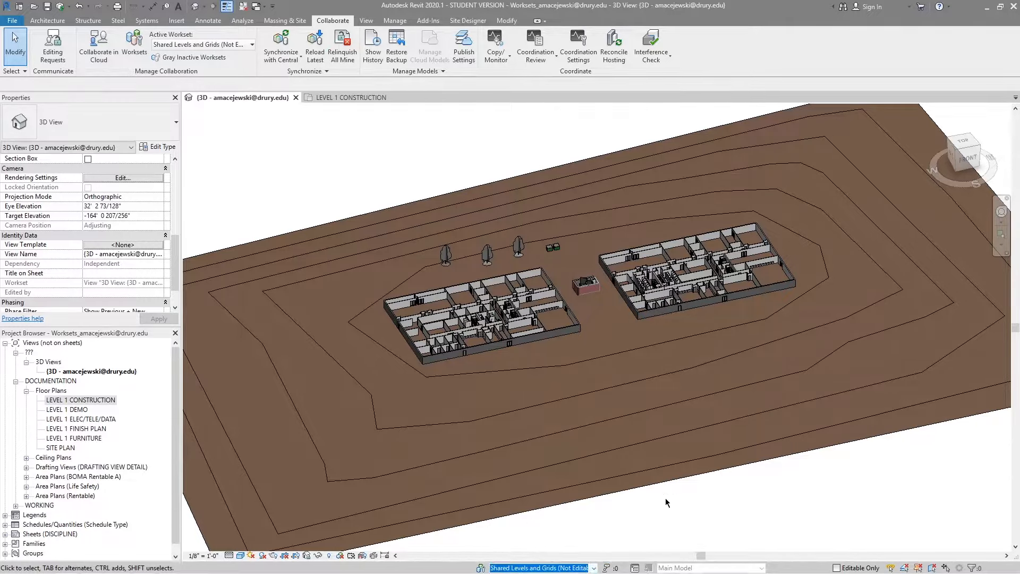
pyautogui.click(664, 500)
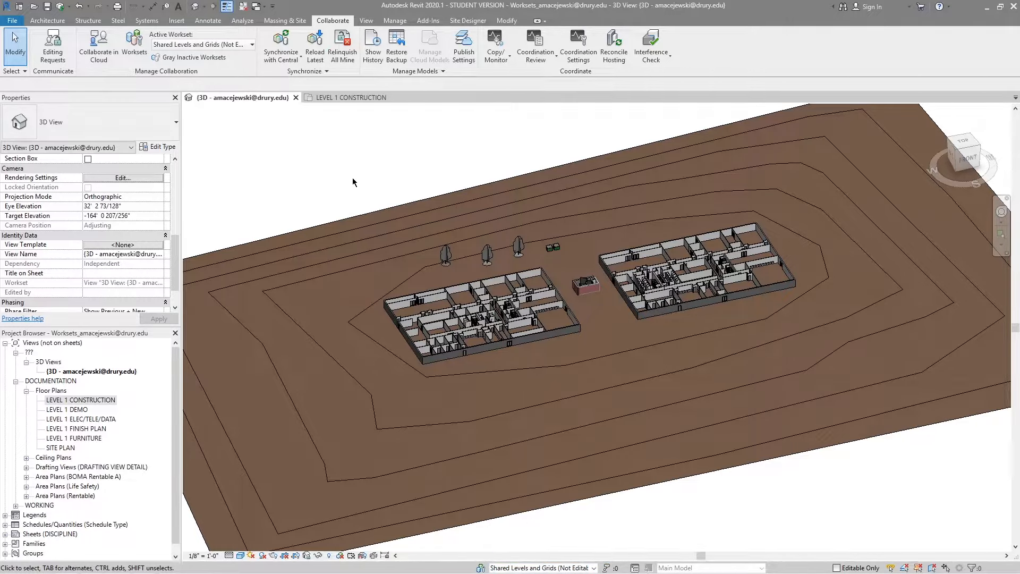
# Step: Review the active workset choices in the Worksets dialog and leave it without changing anything
pyautogui.click(134, 43)
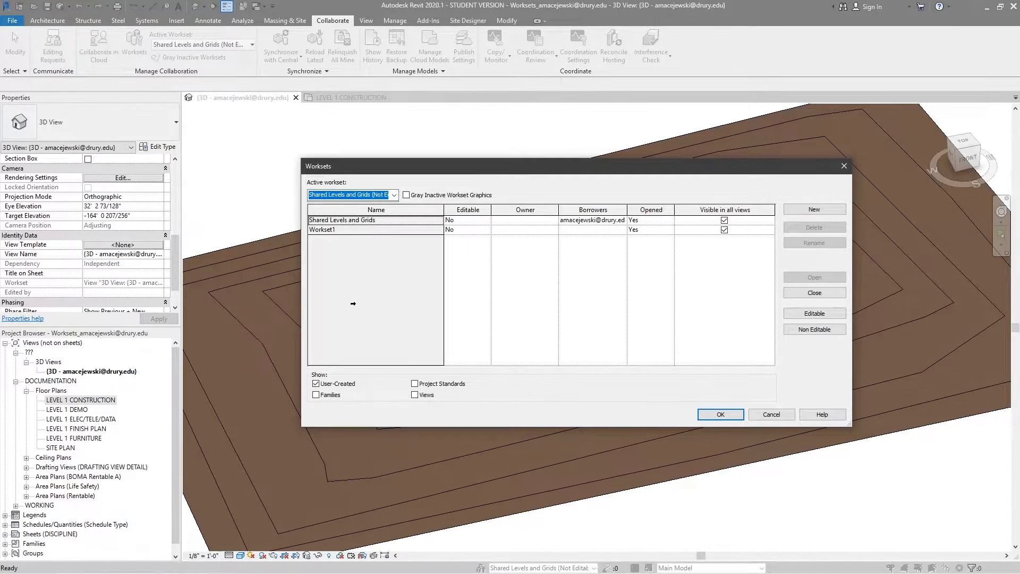
pyautogui.click(394, 194)
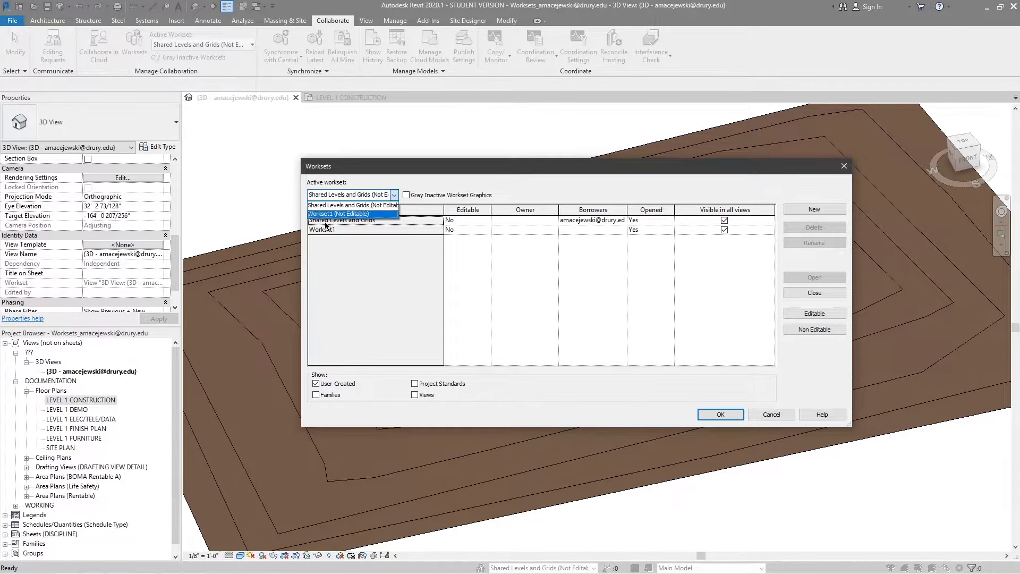
pyautogui.click(371, 280)
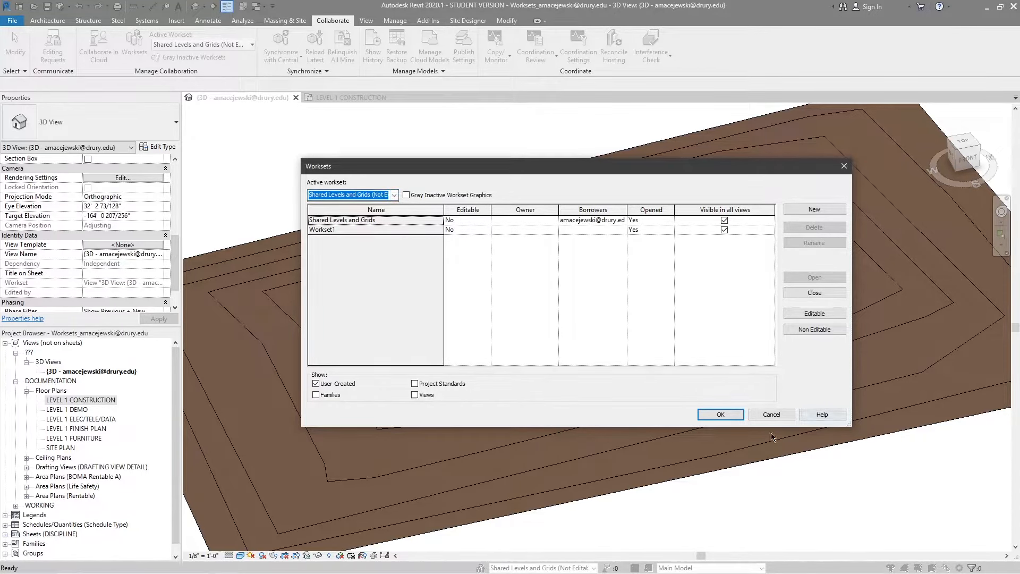
pyautogui.click(380, 194)
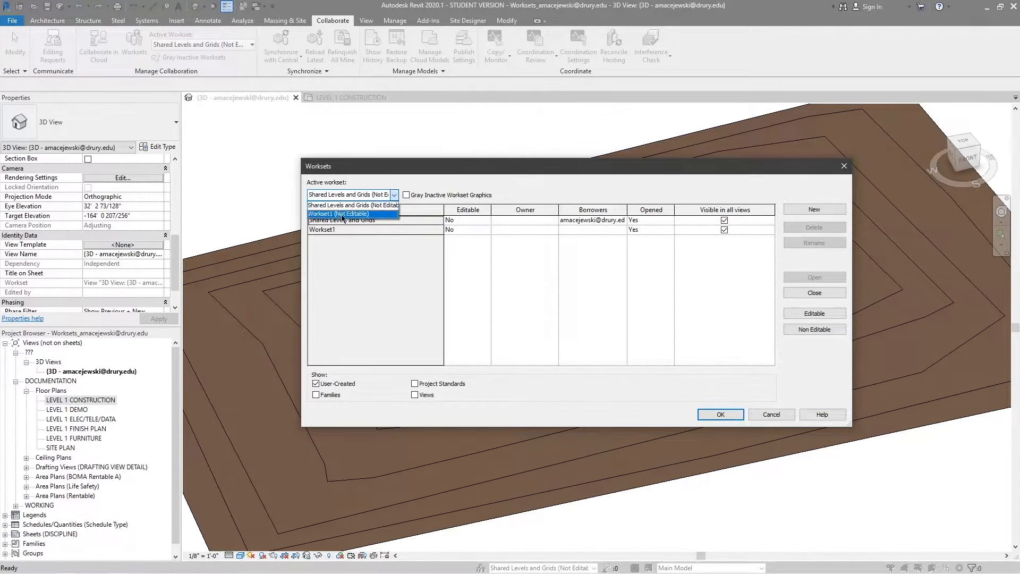
pyautogui.click(765, 410)
pyautogui.click(764, 410)
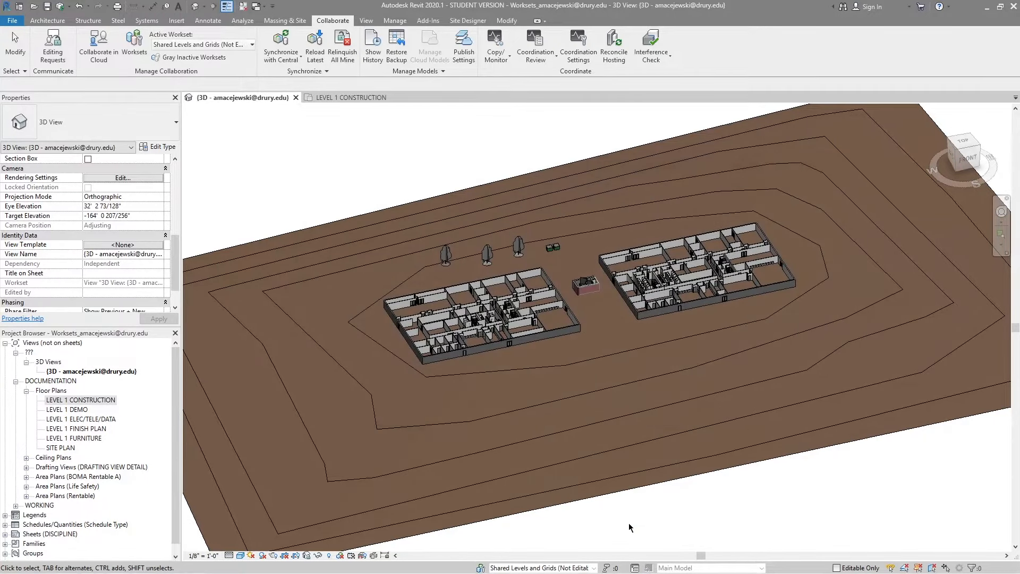
# Step: Examine the other places in the main window where the active workset can be chosen, keeping the current one
pyautogui.click(593, 568)
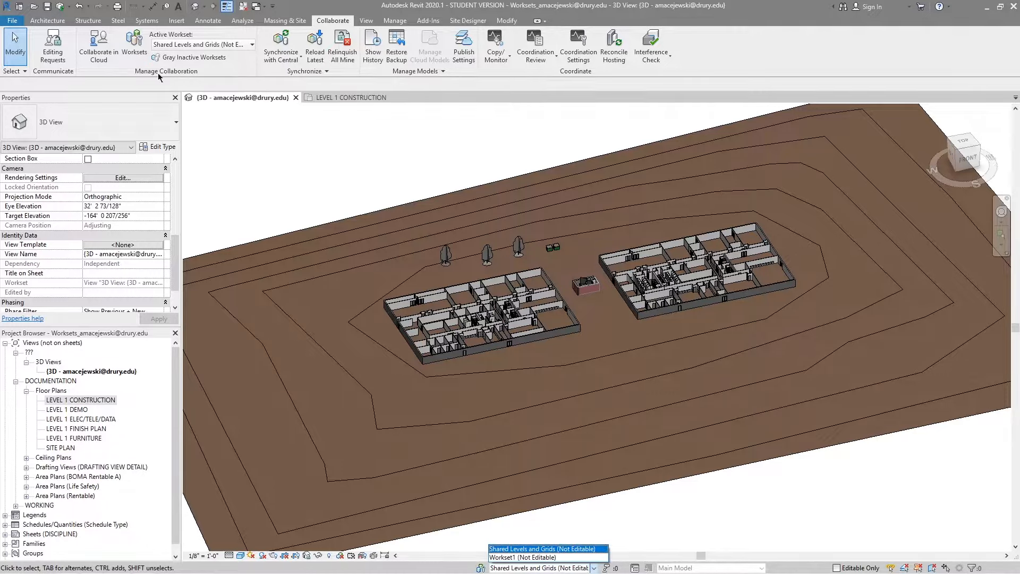
pyautogui.click(675, 494)
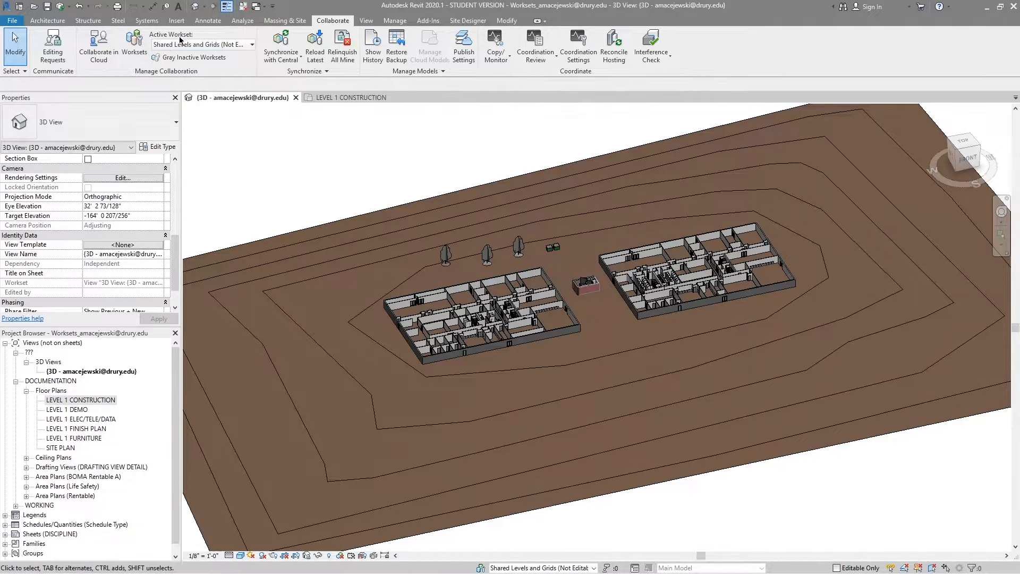
pyautogui.click(195, 44)
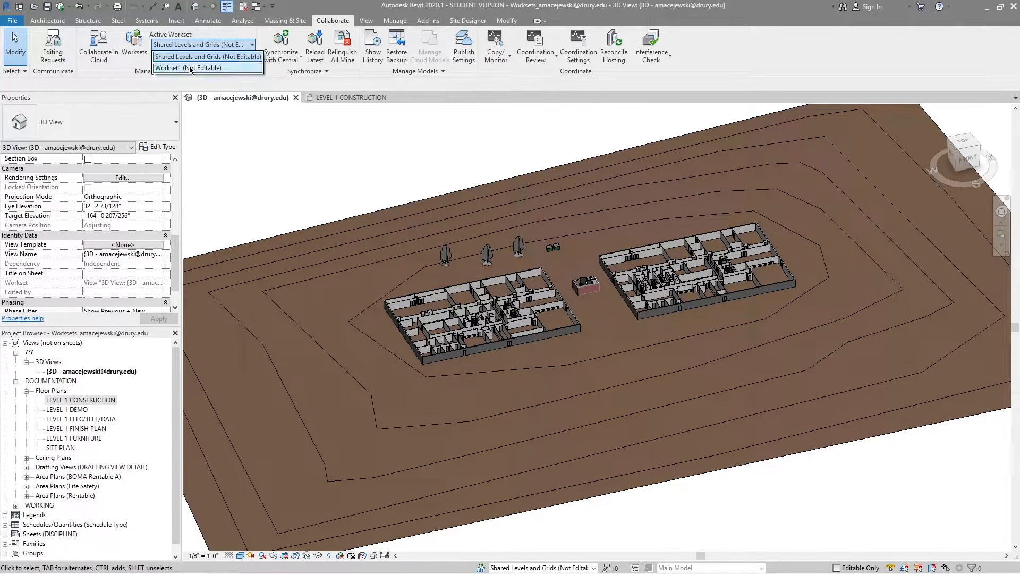
pyautogui.click(526, 527)
pyautogui.click(571, 567)
pyautogui.click(346, 128)
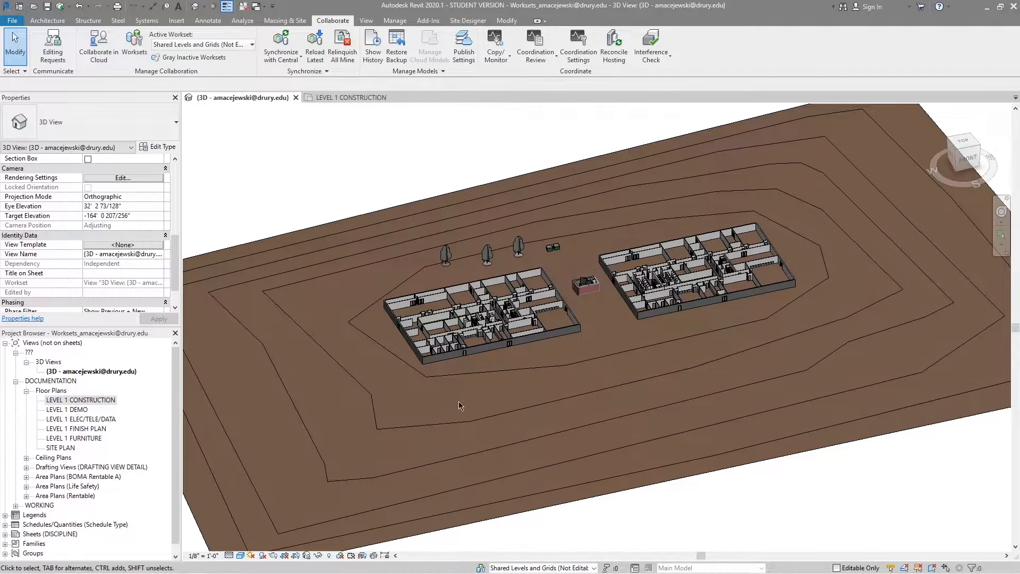
# Step: Draw a partition wall about 30' long between the two buildings with Shared Levels and Grids active, and check its workset property
pyautogui.click(47, 20)
pyautogui.click(42, 45)
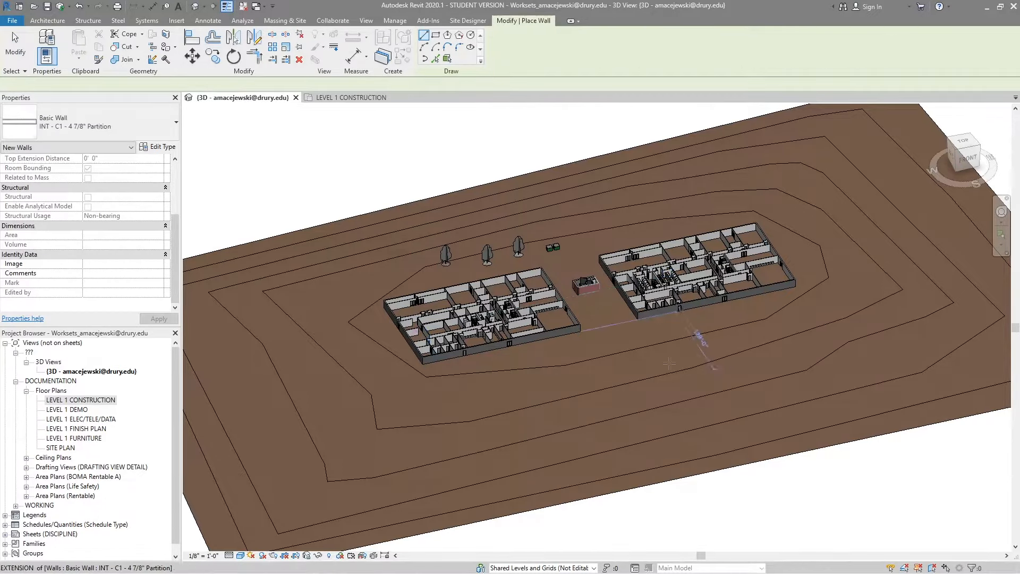
pyautogui.click(565, 351)
pyautogui.click(590, 347)
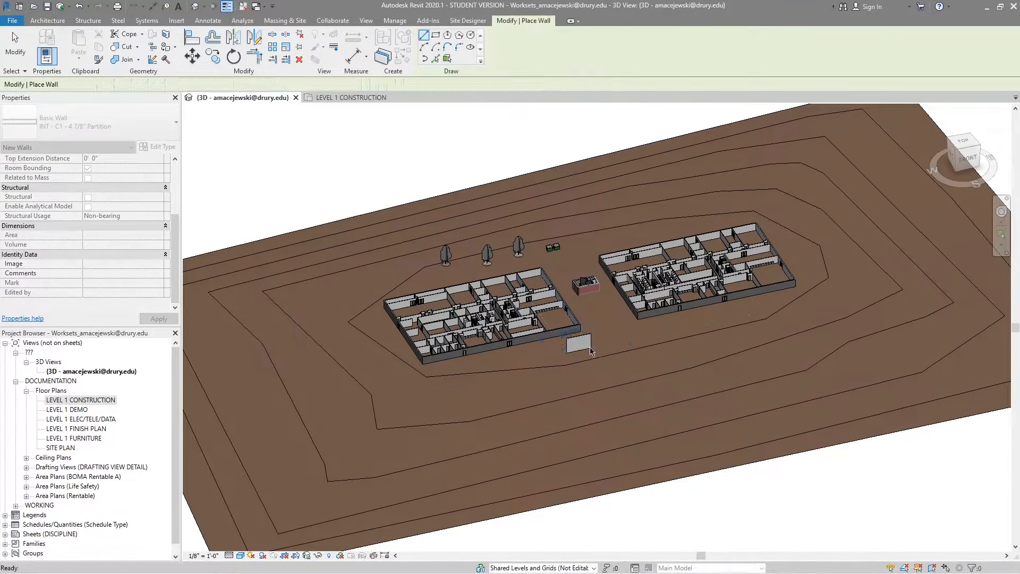
pyautogui.press('Escape')
pyautogui.click(584, 342)
pyautogui.scroll(-3, 58, 206)
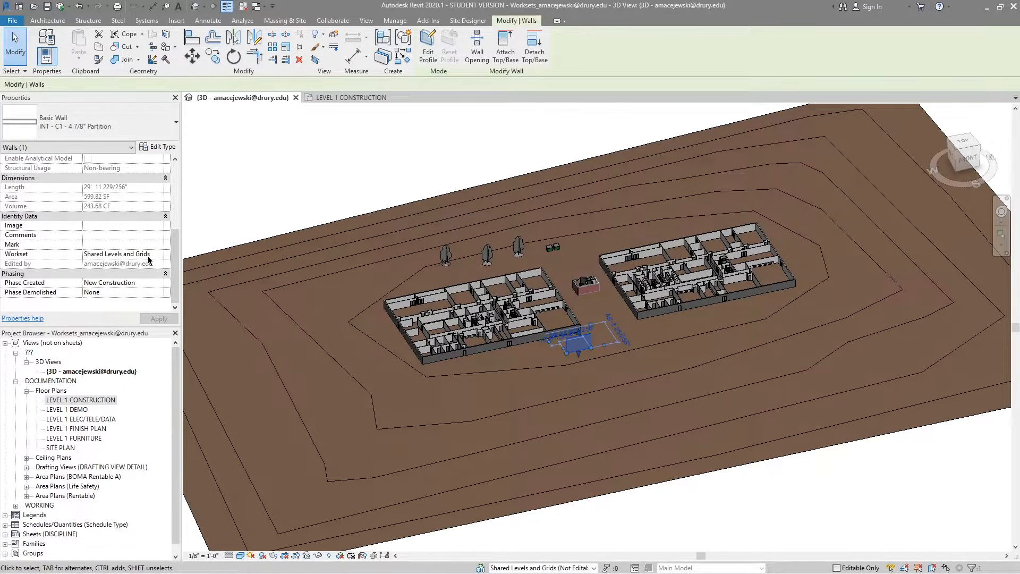
pyautogui.press('Escape')
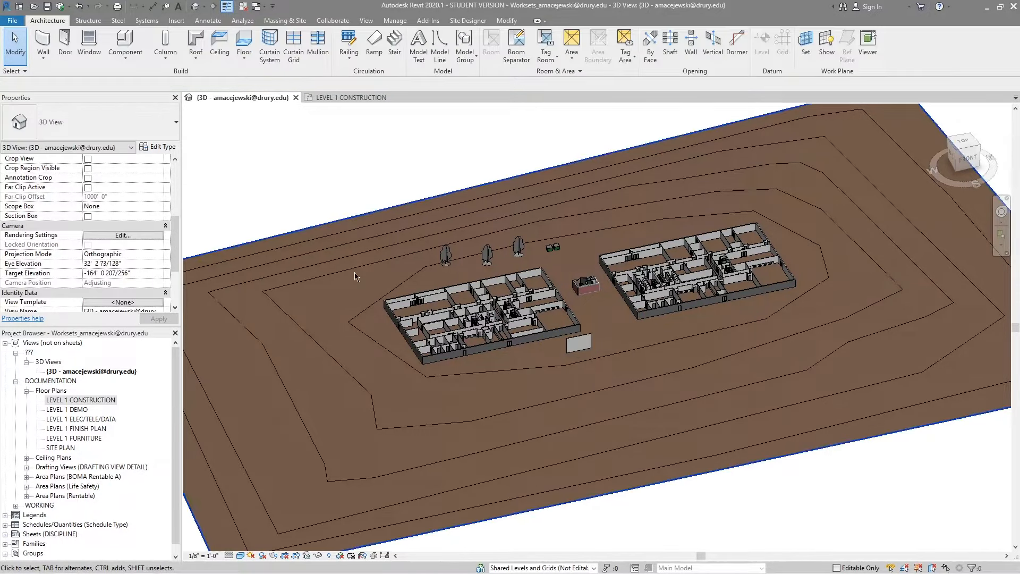
# Step: With Workset1 as the active workset, draw a second partition wall about 16' long beside the first and check its workset property
pyautogui.click(563, 567)
pyautogui.click(560, 557)
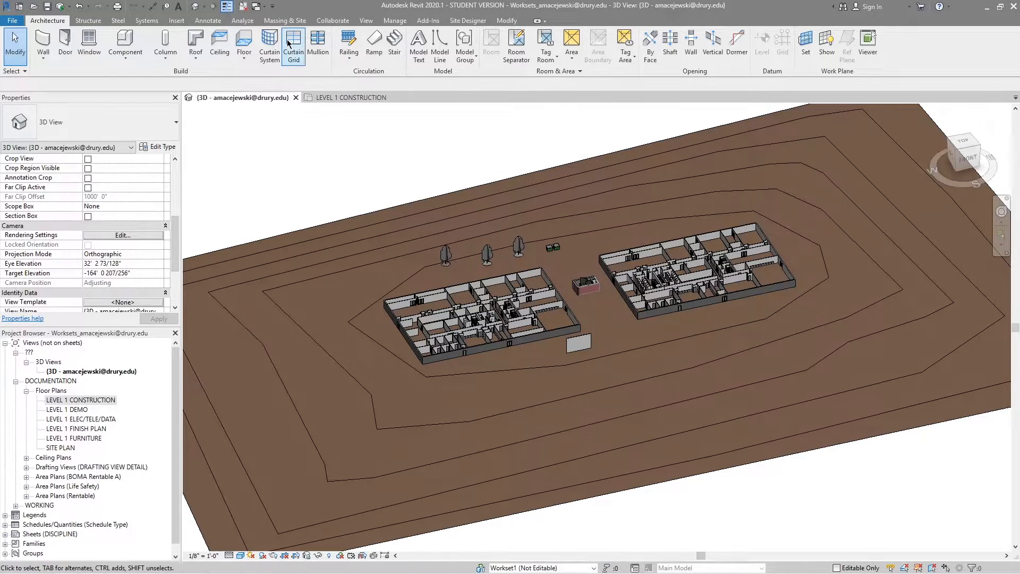
pyautogui.click(43, 42)
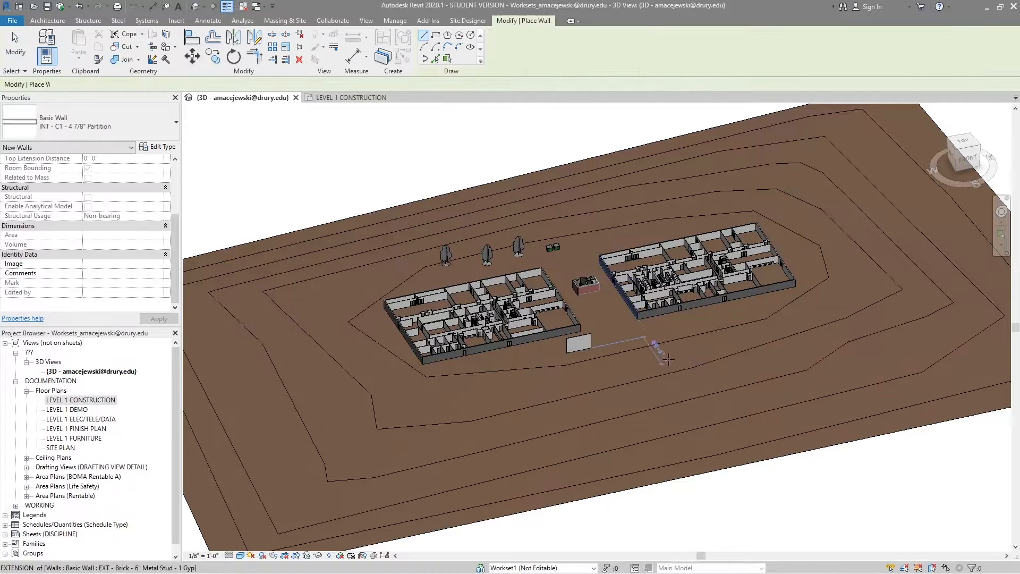
pyautogui.click(623, 343)
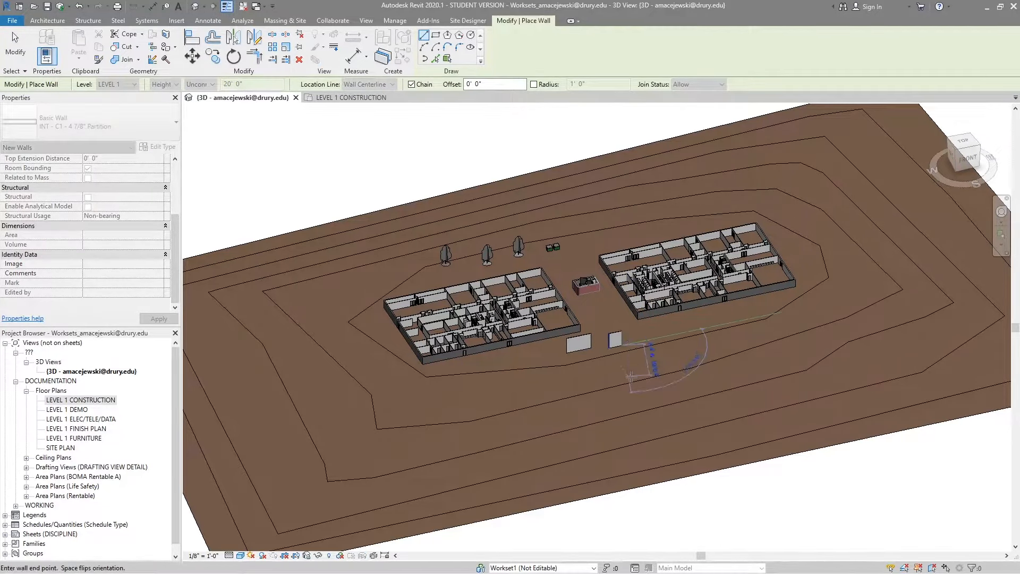
pyautogui.press('Escape')
pyautogui.press('Escape')
pyautogui.click(617, 343)
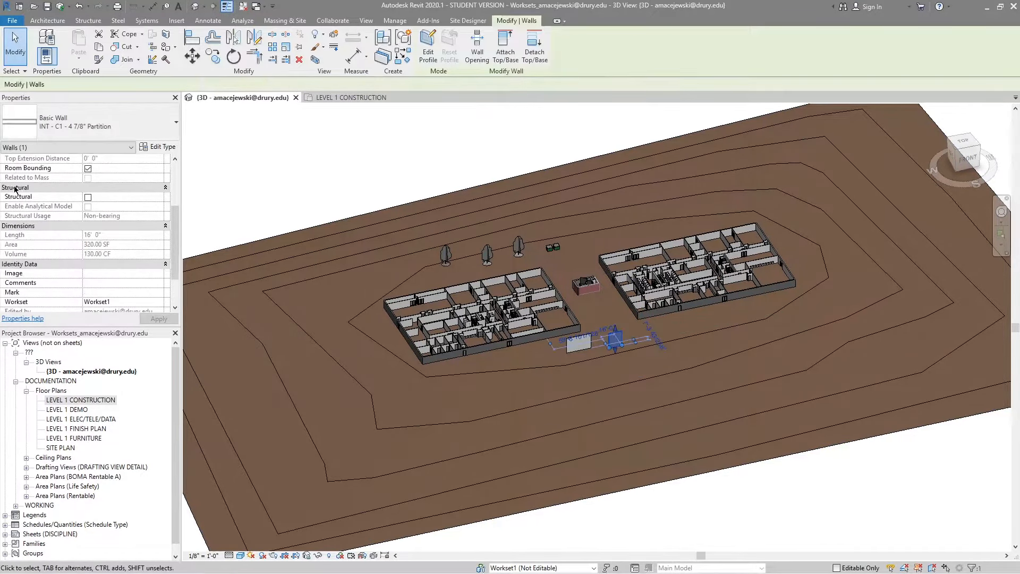
pyautogui.scroll(-2, 14, 188)
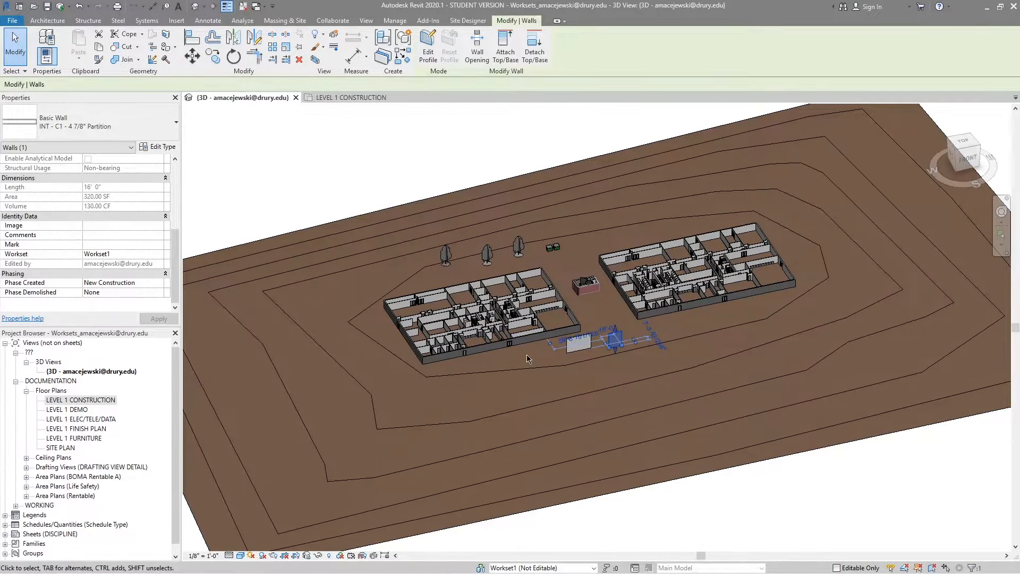
pyautogui.press('Escape')
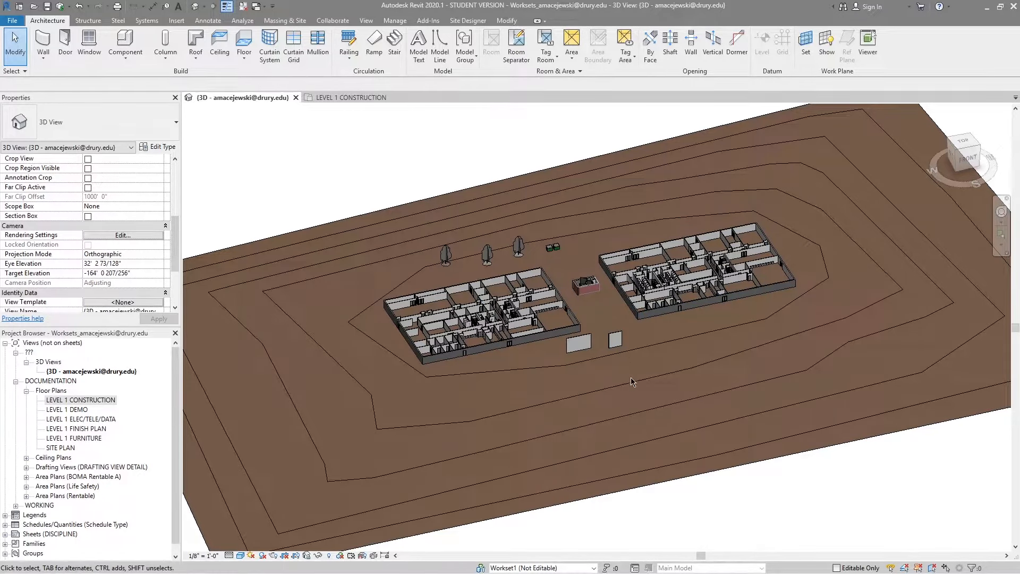
# Step: Reposition the two new test walls in front of the buildings to leave more space between them
pyautogui.click(626, 342)
pyautogui.click(580, 344)
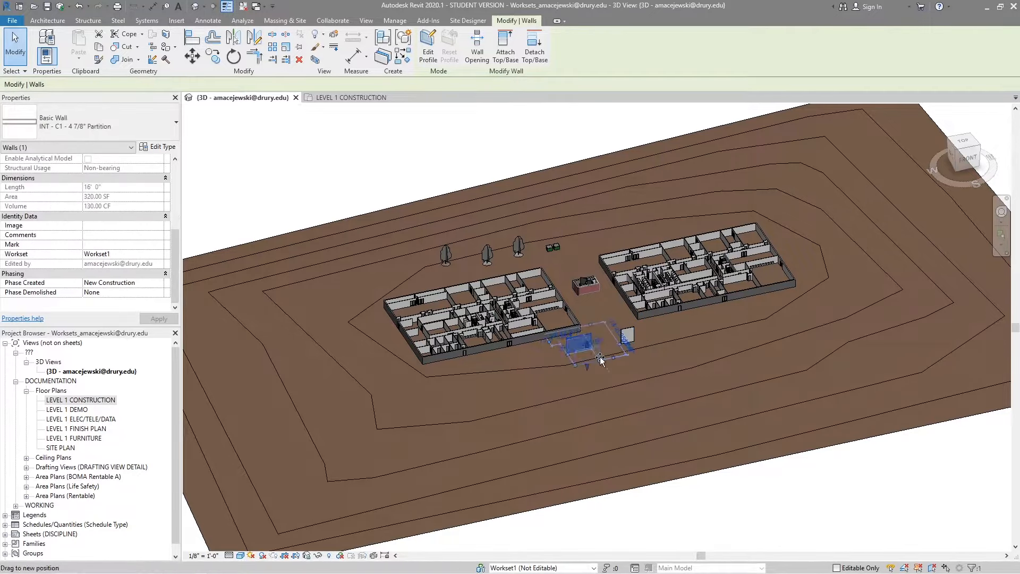
pyautogui.moveTo(599, 371); pyautogui.dragTo(598, 372)
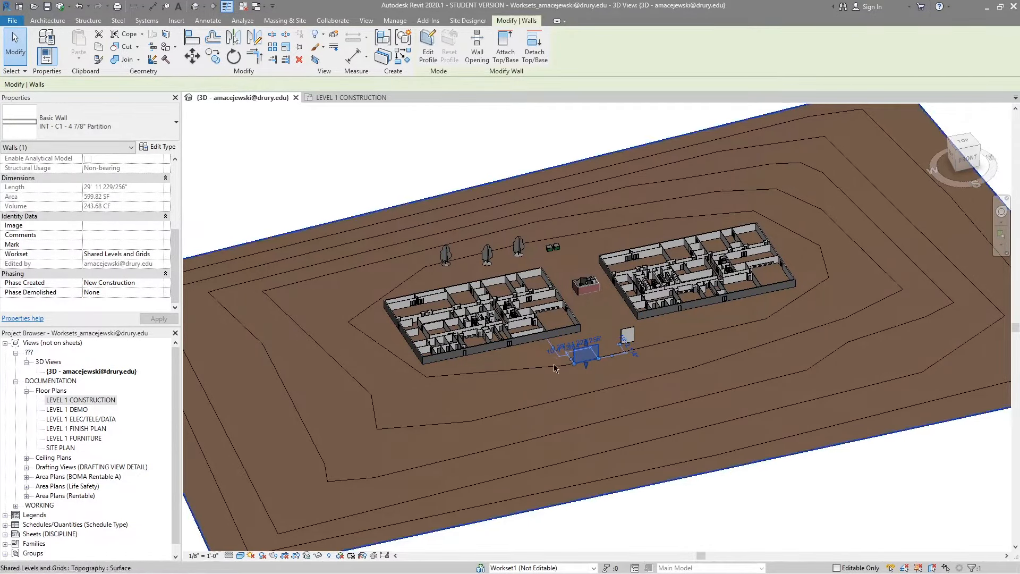
# Step: Copy the longer test wall next to the shorter one and check which workset the copy belongs to
pyautogui.press('c')
pyautogui.press('o')
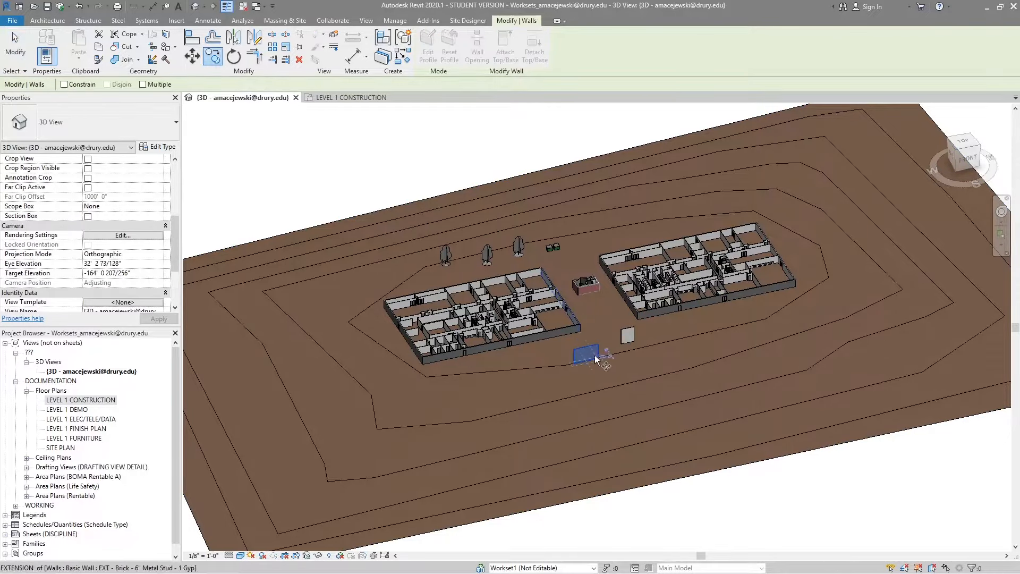
pyautogui.click(595, 368)
pyautogui.click(653, 352)
pyautogui.press('Escape')
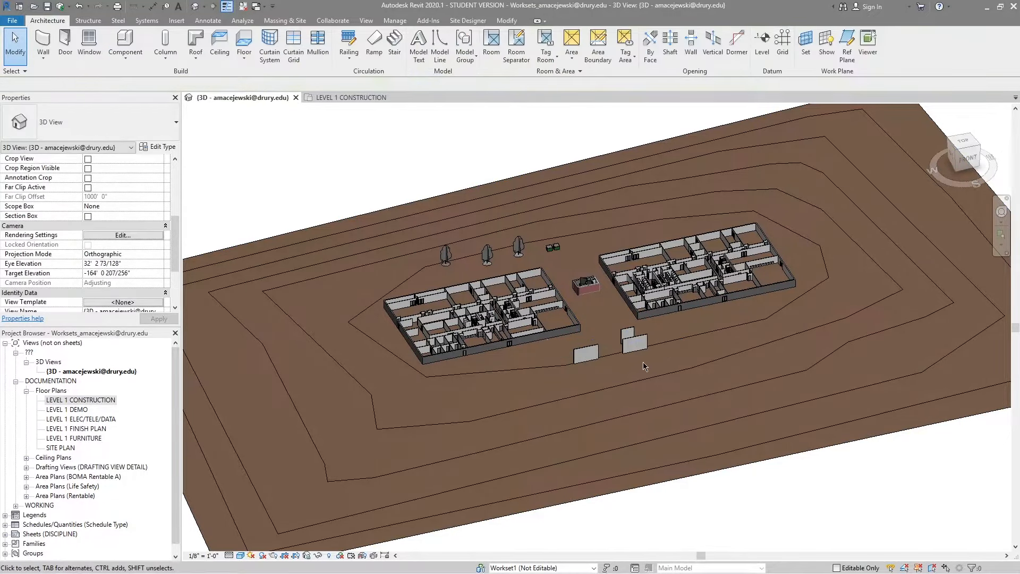
pyautogui.click(647, 346)
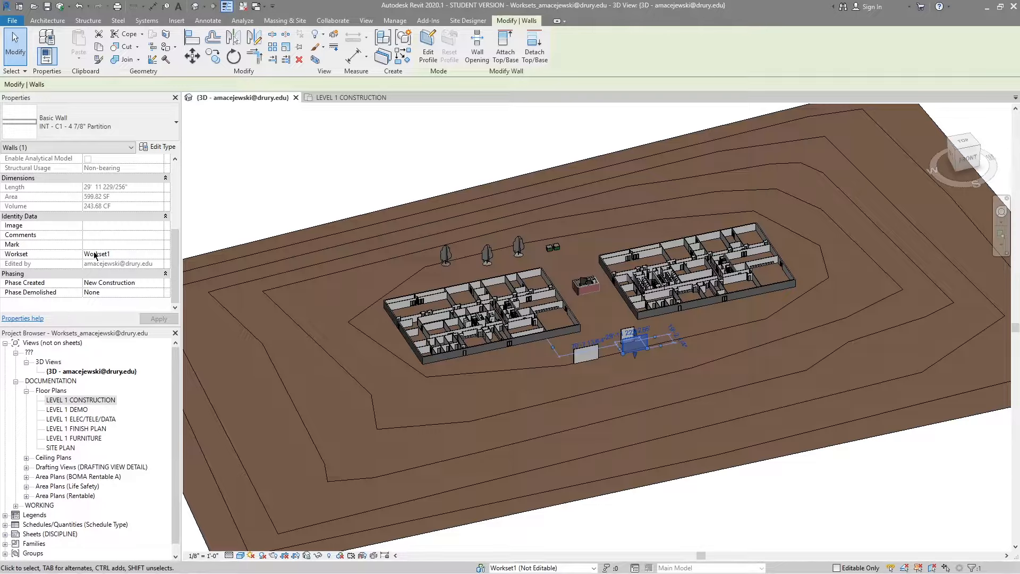
pyautogui.press('Escape')
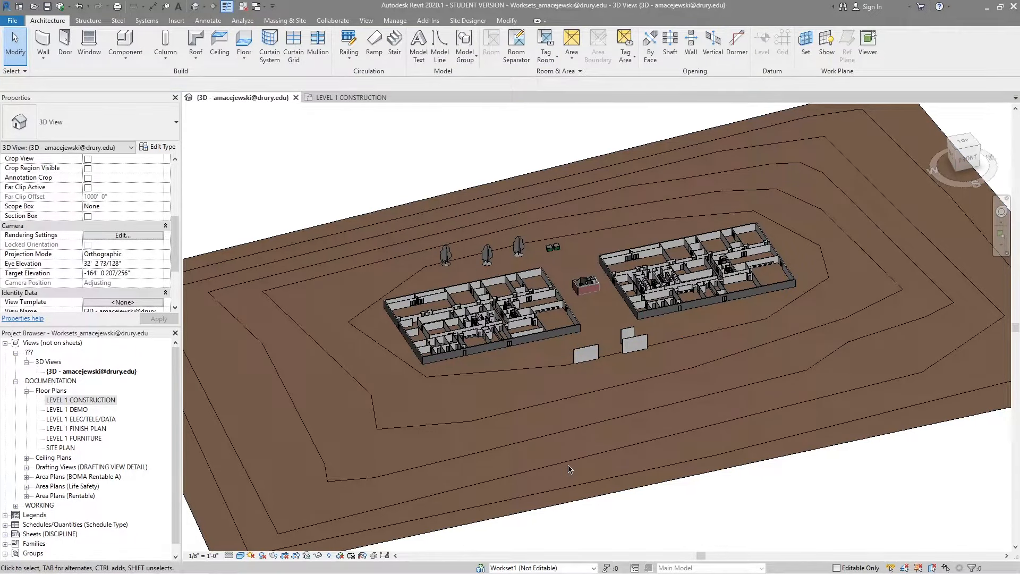
# Step: Delete all the test walls placed in front of the buildings
pyautogui.click(642, 329)
pyautogui.press('Delete')
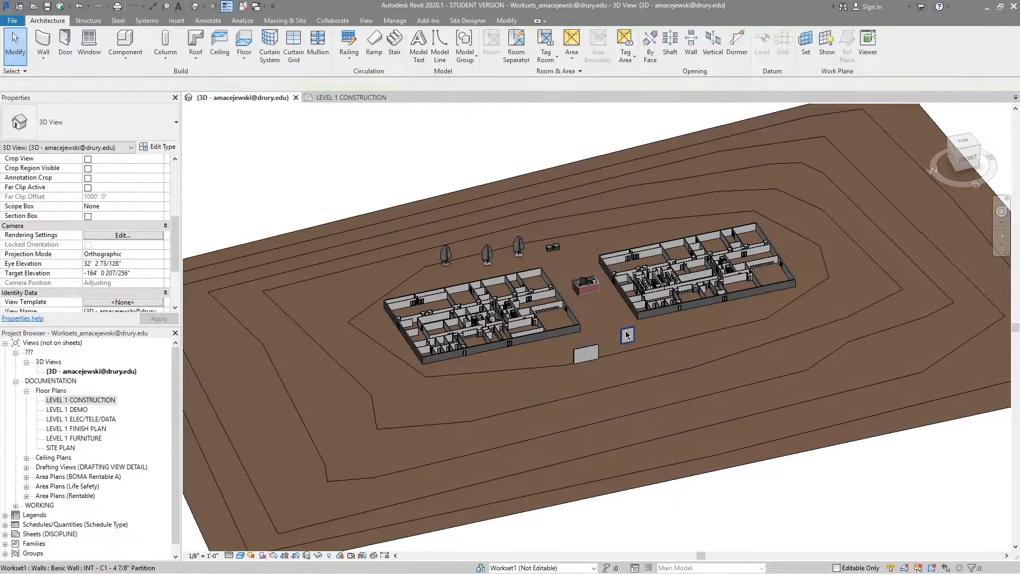
pyautogui.click(598, 355)
pyautogui.press('Delete')
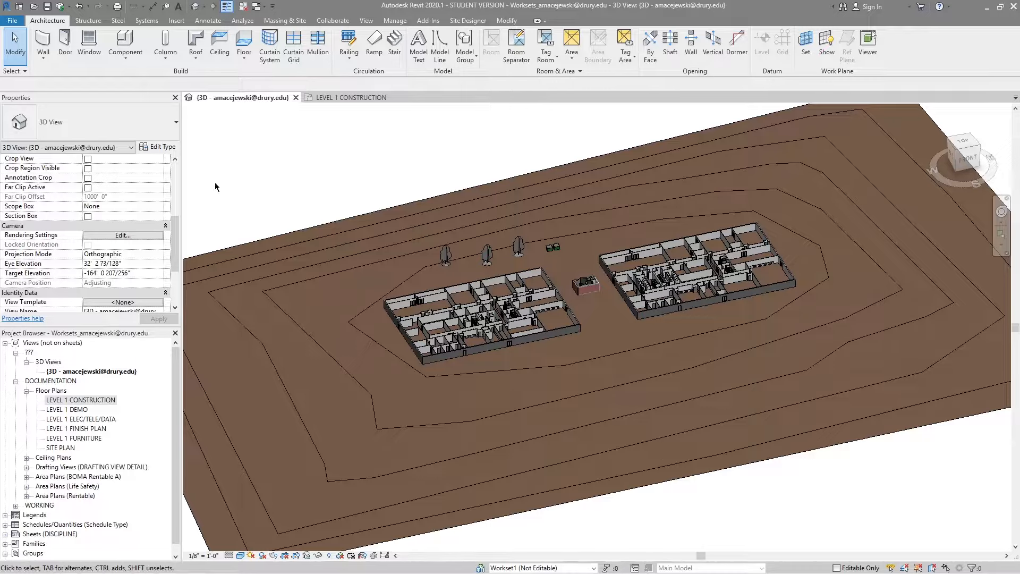
# Step: Review the user-created worksets in the Worksets dialog, including Workset1, without changing their settings
pyautogui.click(333, 20)
pyautogui.click(135, 45)
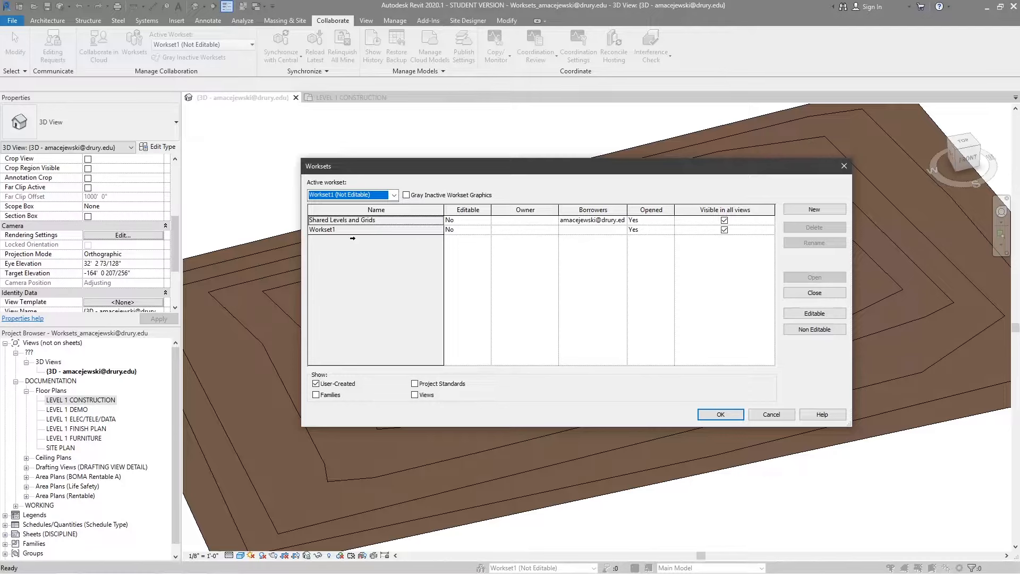
pyautogui.click(372, 229)
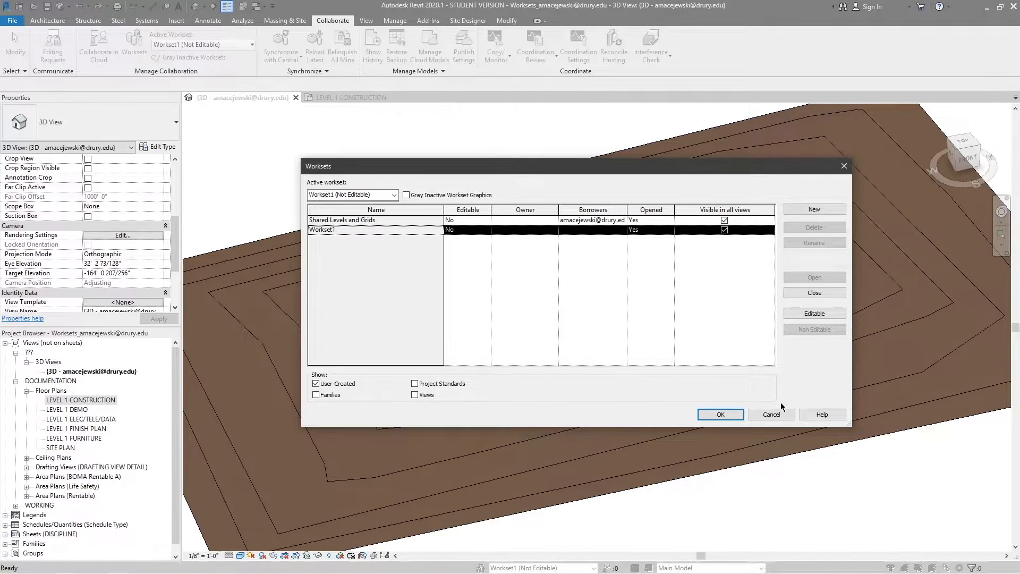
pyautogui.click(711, 413)
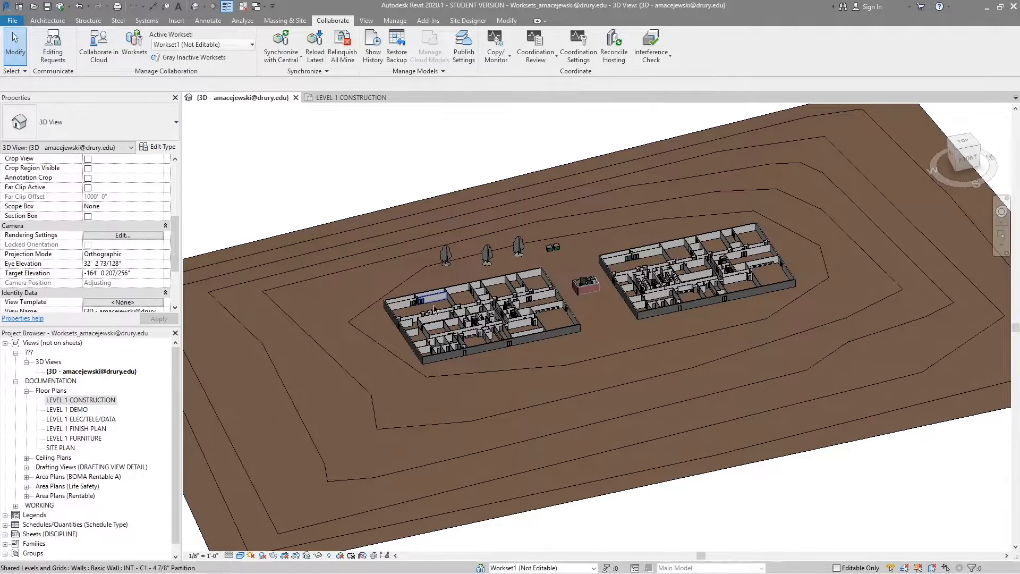
# Step: Create a new workset named ARCHITECTURE that is visible in all views
pyautogui.click(134, 47)
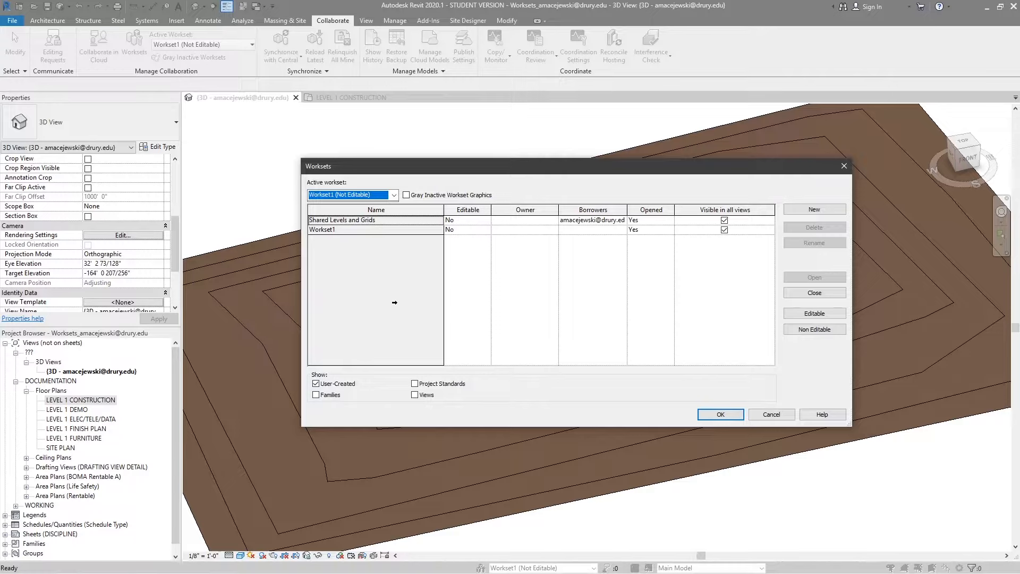
pyautogui.click(814, 209)
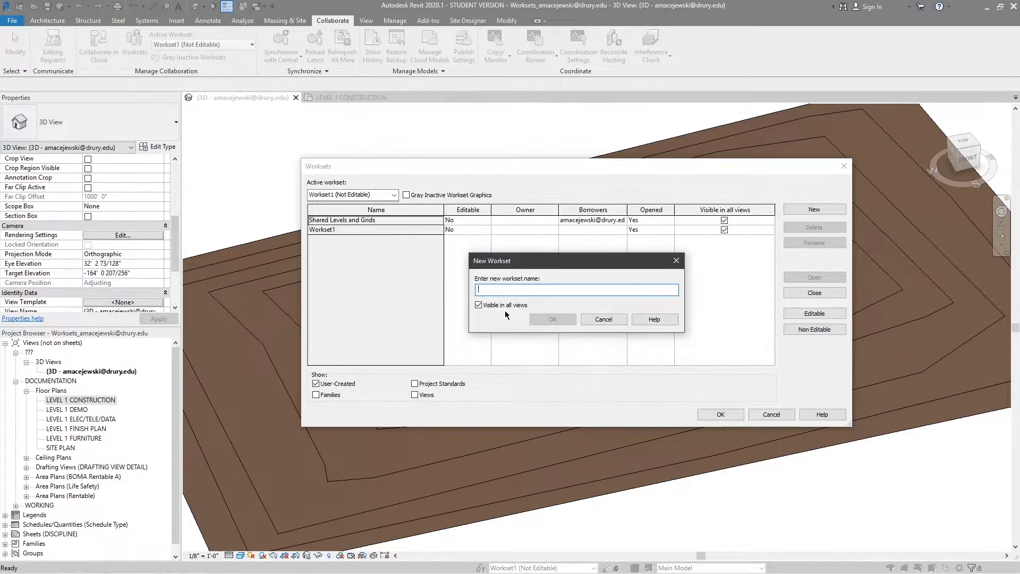
pyautogui.write('ARCHITEC')
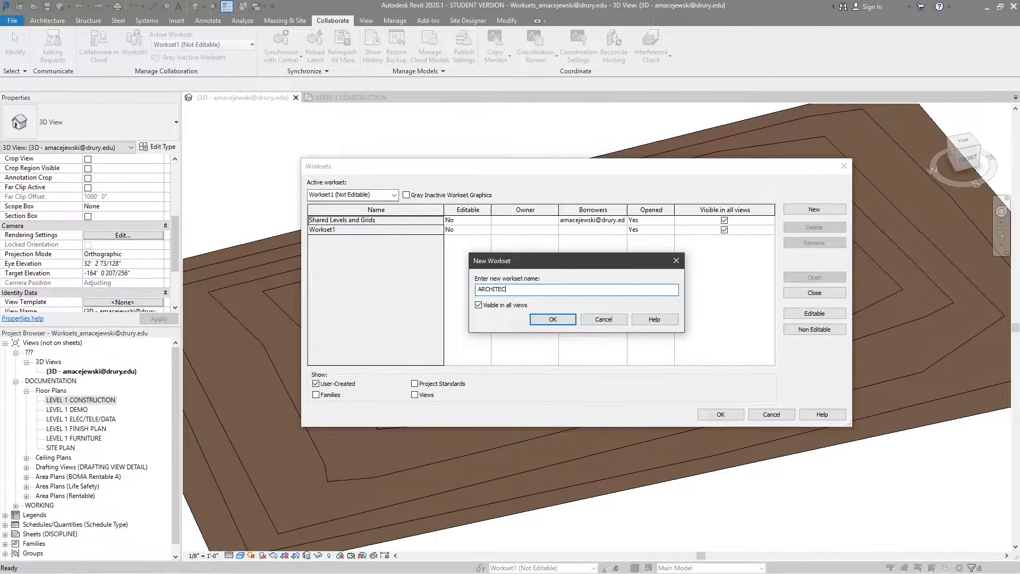
pyautogui.write('TURE')
pyautogui.click(553, 319)
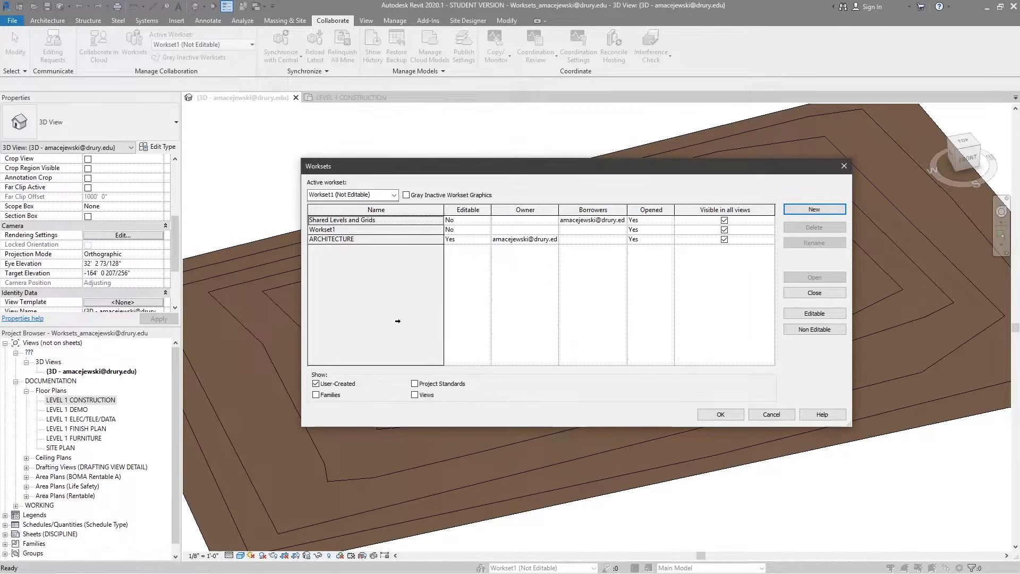
# Step: Add two more worksets named SITE and LINKS, both visible in all views
pyautogui.click(814, 208)
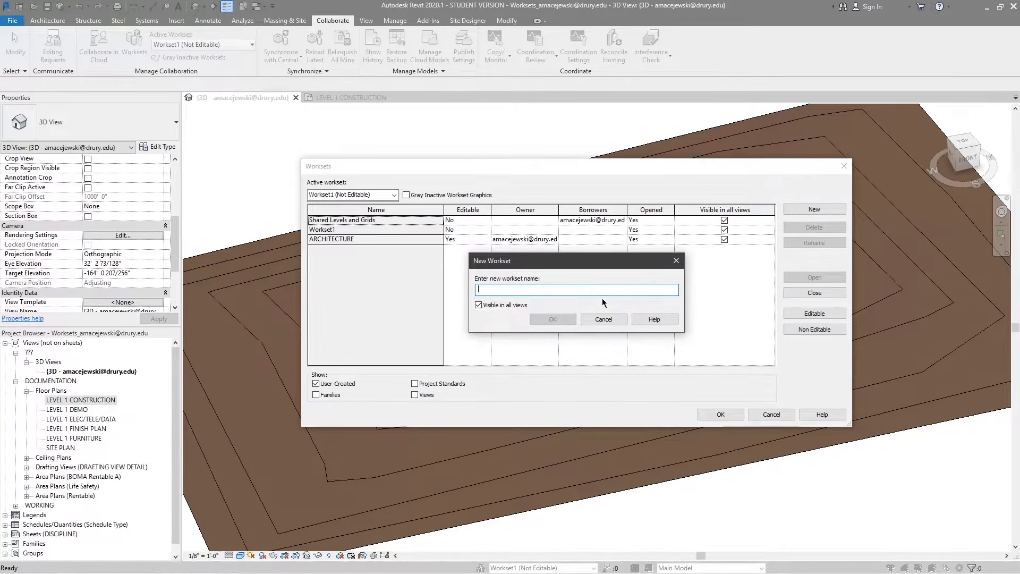
pyautogui.write('SITE')
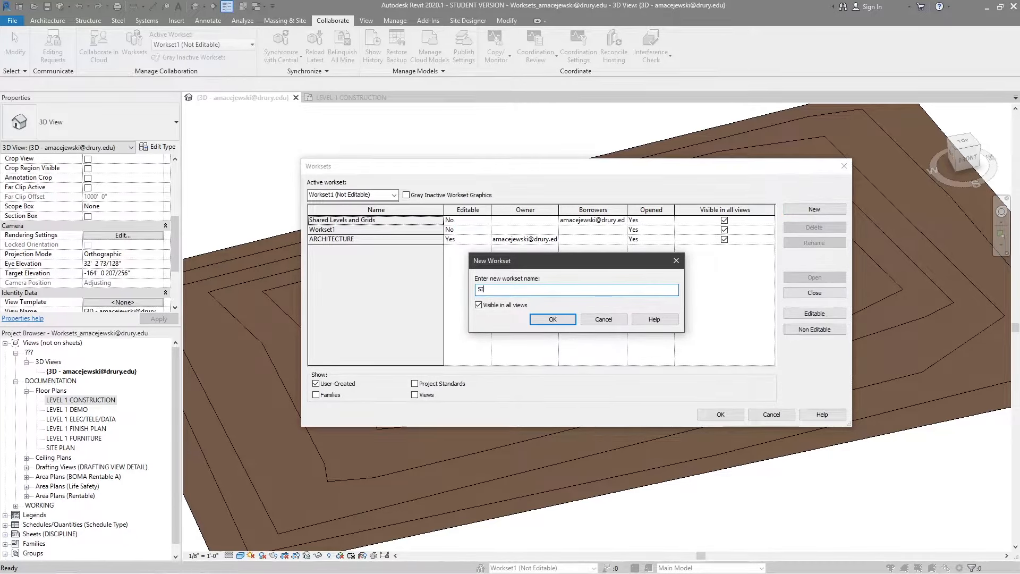
pyautogui.press('Return')
pyautogui.click(817, 208)
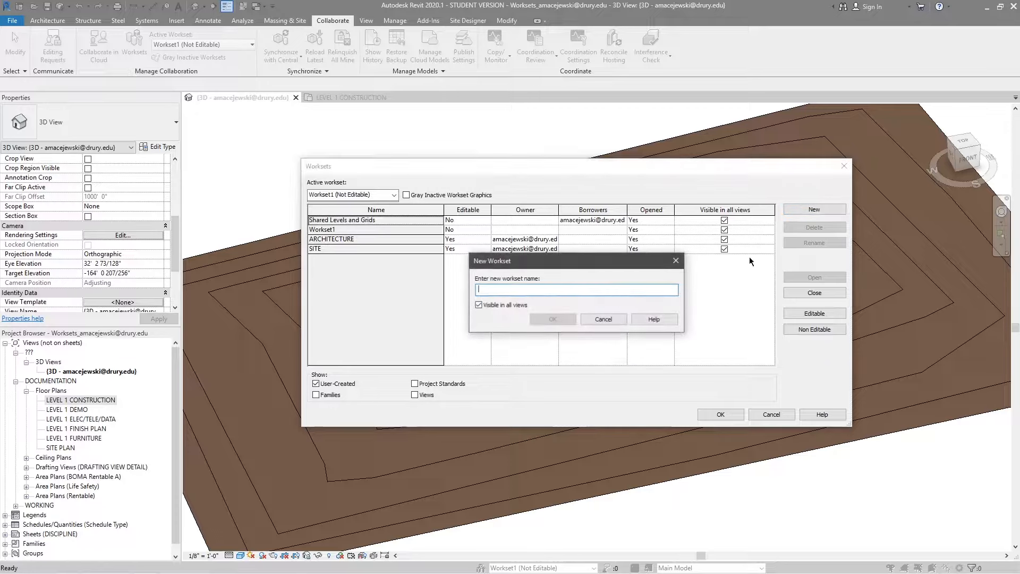
pyautogui.write('LINKS')
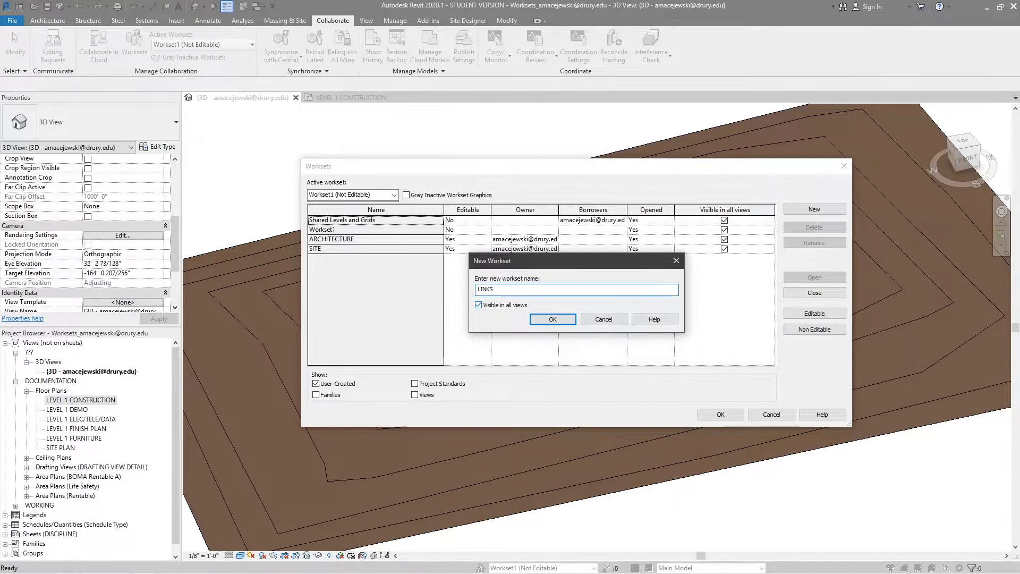
pyautogui.press('Return')
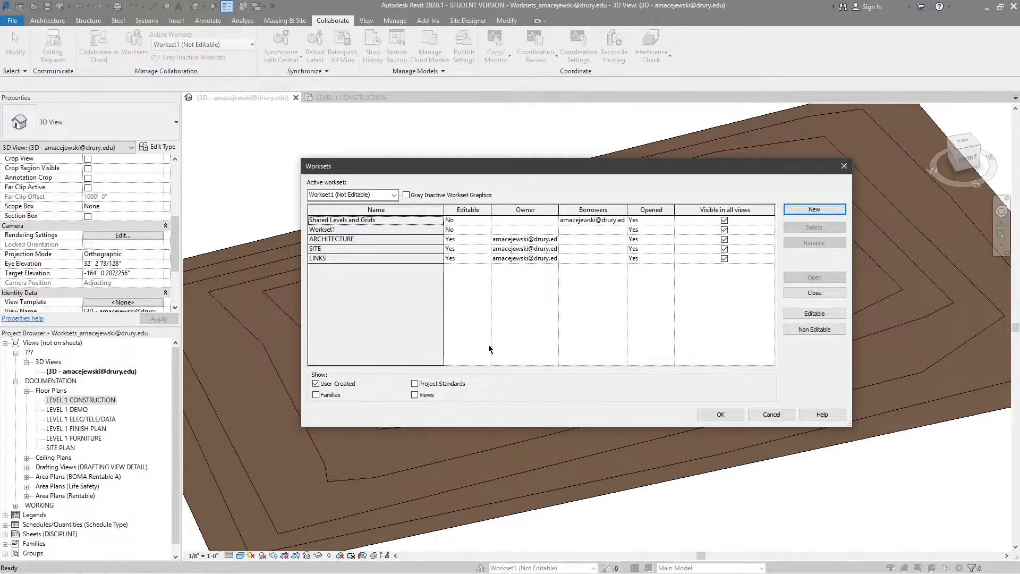
# Step: Make ARCHITECTURE the active workset and apply the workset changes
pyautogui.click(371, 195)
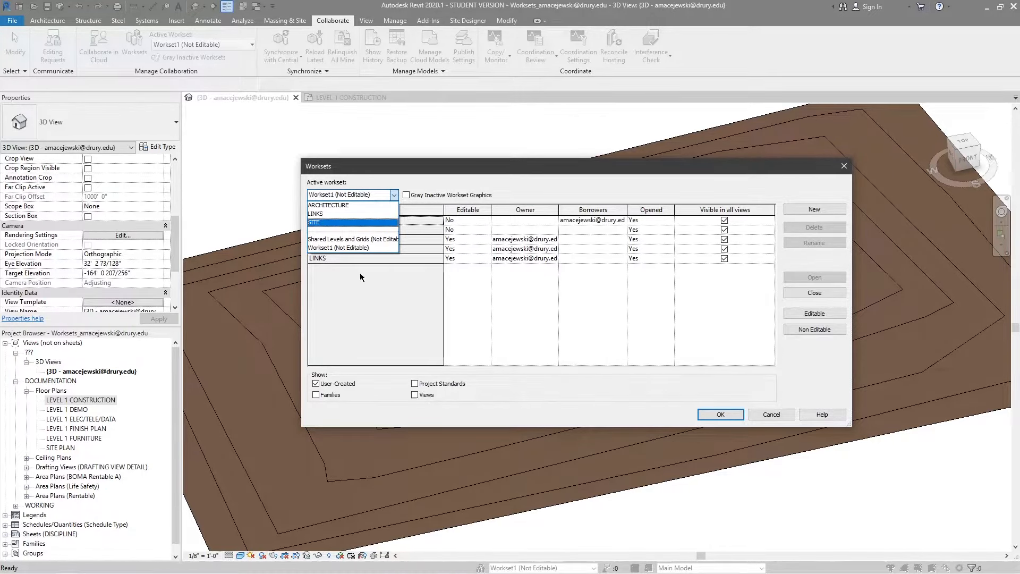
pyautogui.click(345, 206)
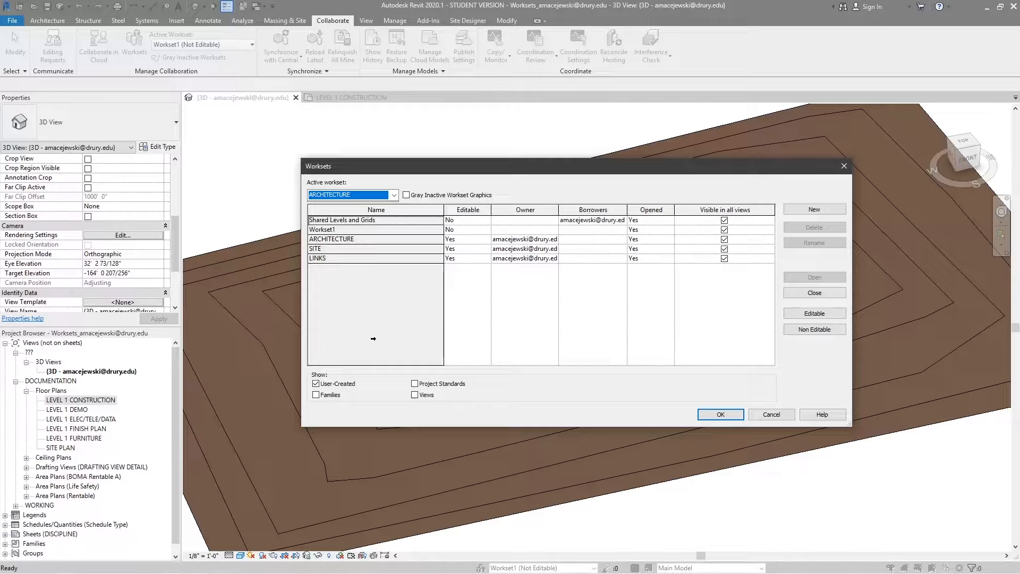
pyautogui.click(720, 414)
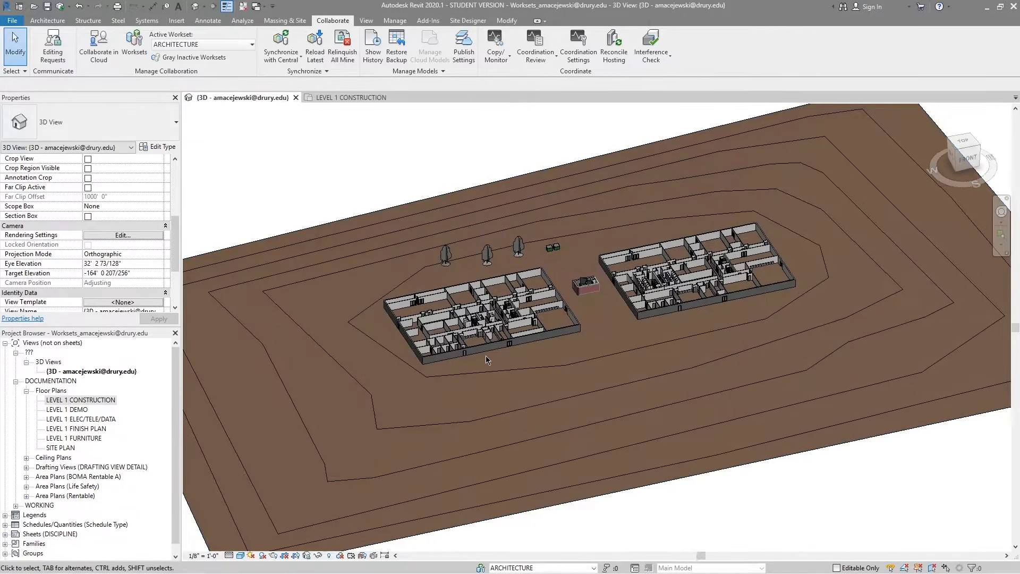
# Step: Assign all elements of both buildings to the ARCHITECTURE workset, excluding the trees, dumpsters, linked model and topography
pyautogui.moveTo(292, 145); pyautogui.dragTo(729, 369)
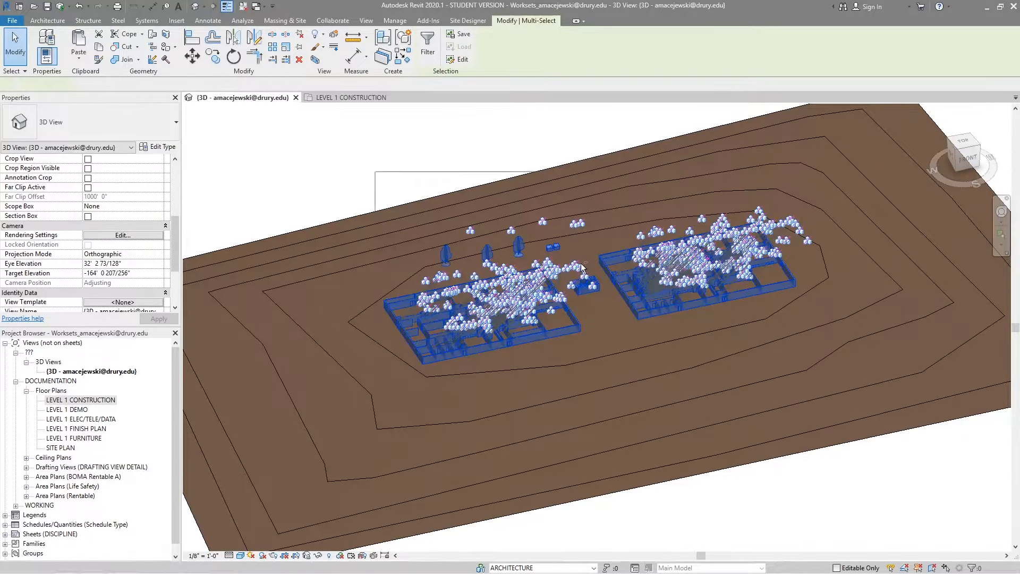
pyautogui.keyDown('shift'); pyautogui.moveTo(578, 268); pyautogui.dragTo(580, 269); pyautogui.keyUp('shift')
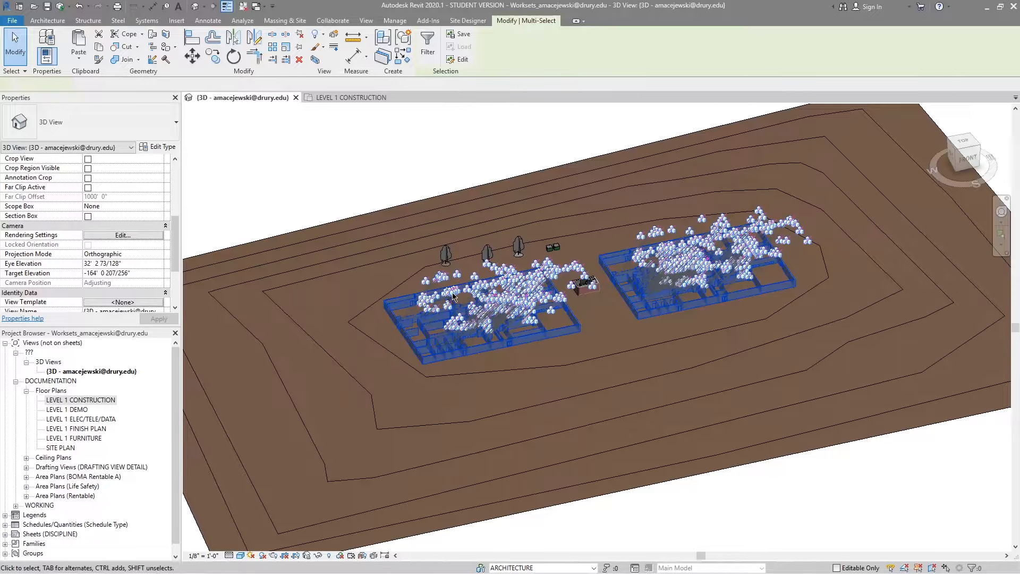
pyautogui.keyDown('ctrl'); pyautogui.click(462, 208); pyautogui.keyUp('ctrl')
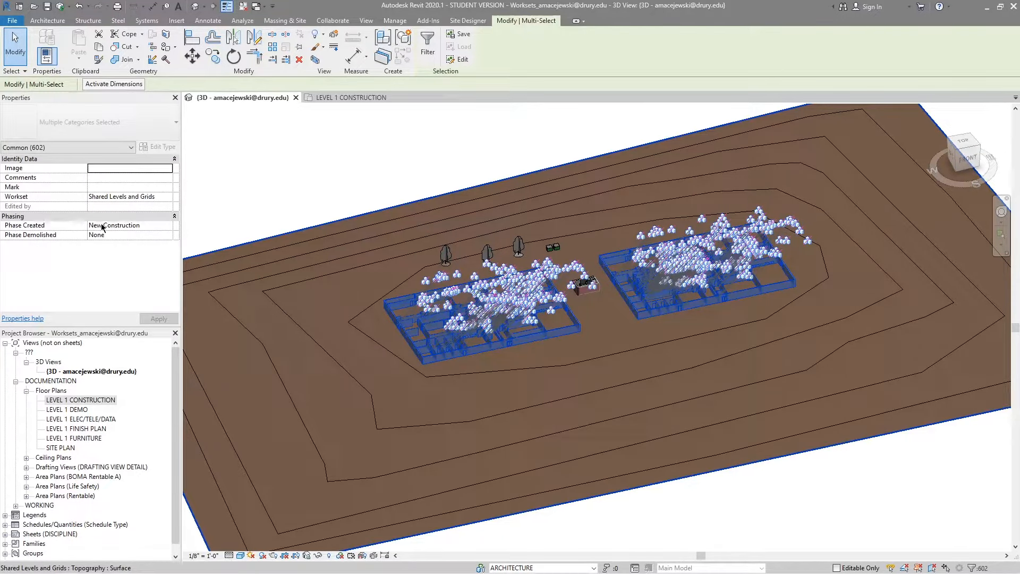
pyautogui.click(168, 197)
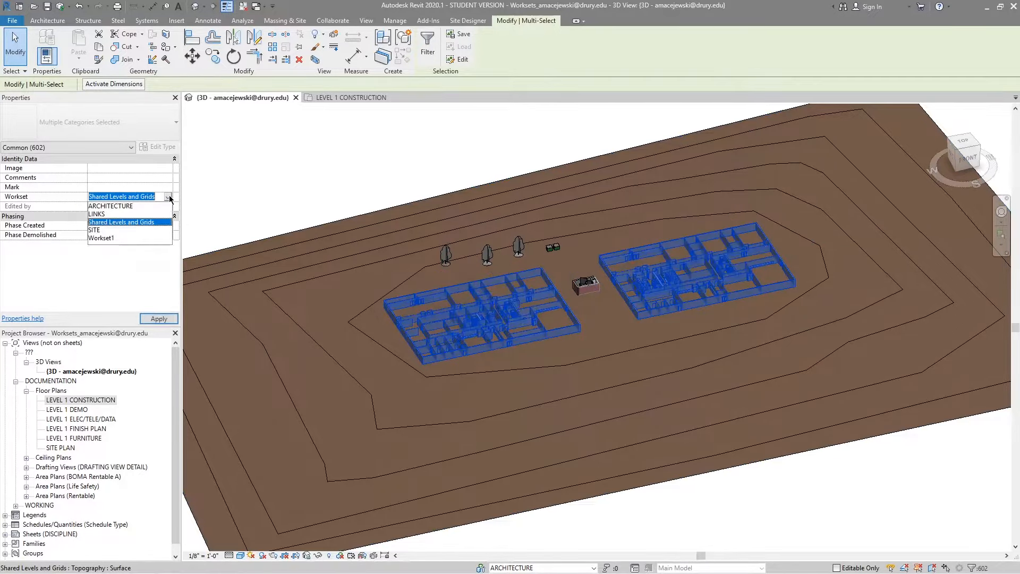
pyautogui.click(121, 207)
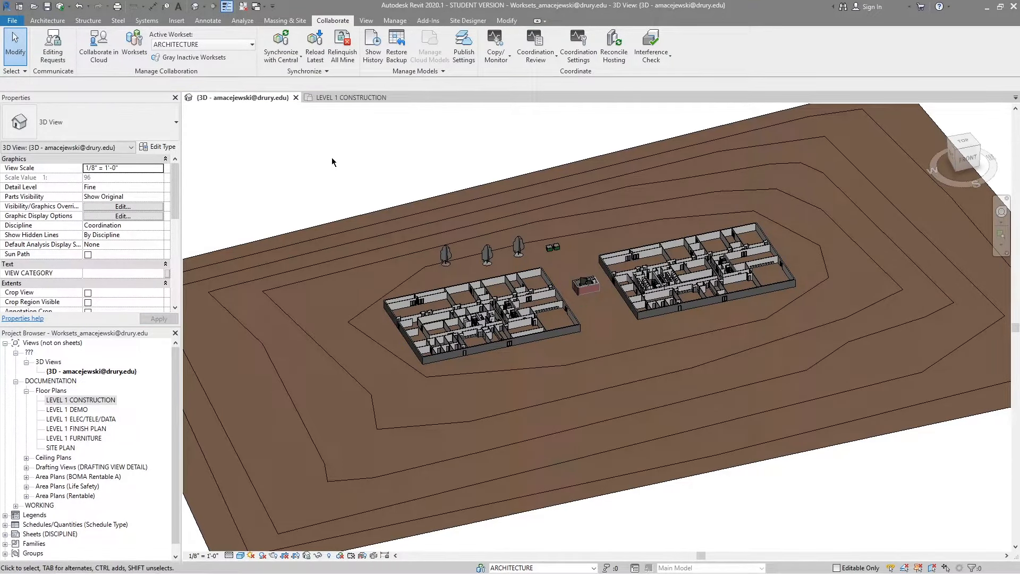
# Step: Reveal the hidden elements in the 3D view, check which workset LEVEL 1 belongs to, and return to the normal display
pyautogui.press('r')
pyautogui.press('h')
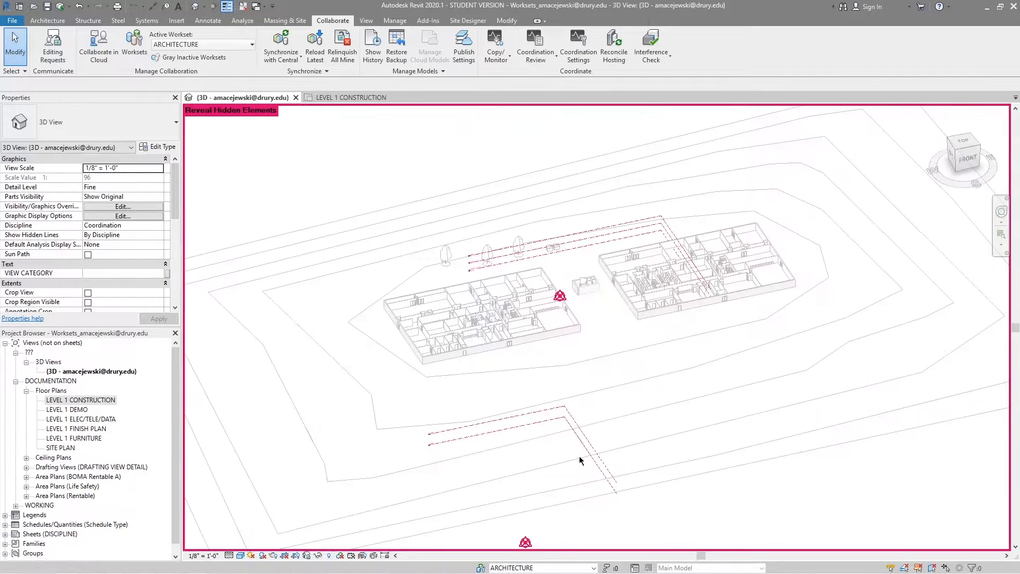
pyautogui.click(610, 482)
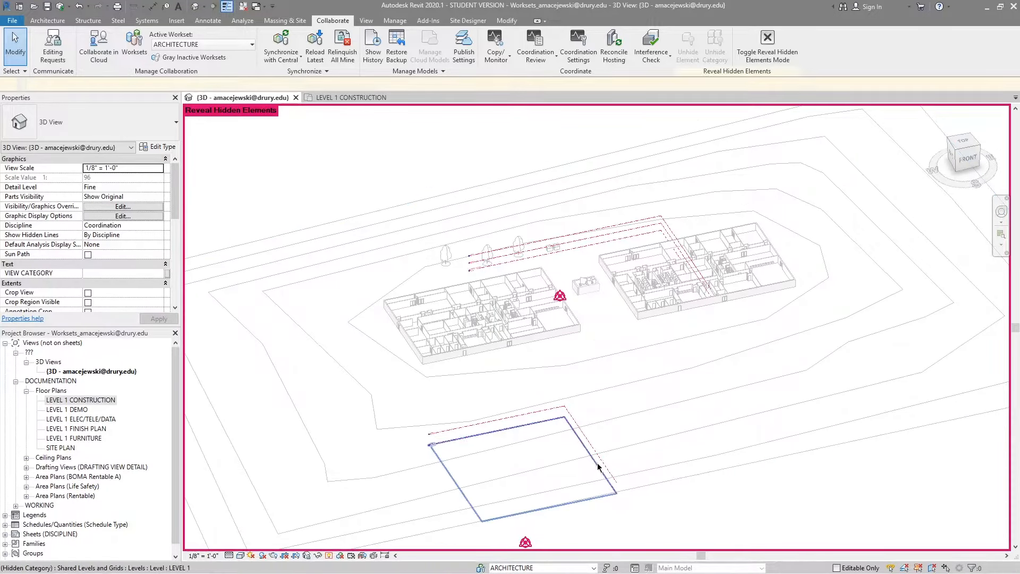
pyautogui.click(459, 464)
pyautogui.scroll(5, 458, 462)
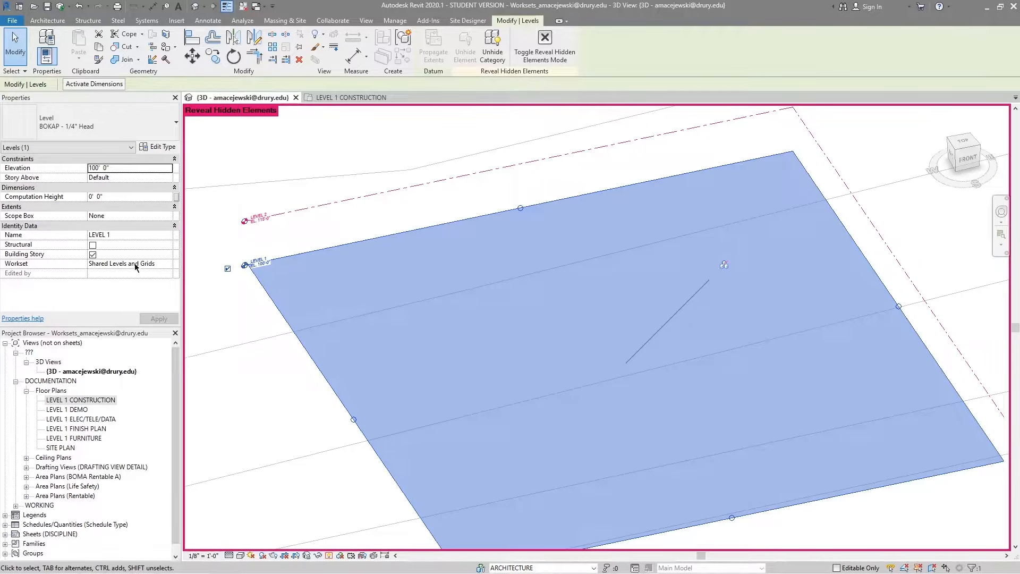
pyautogui.scroll(-3, 312, 335)
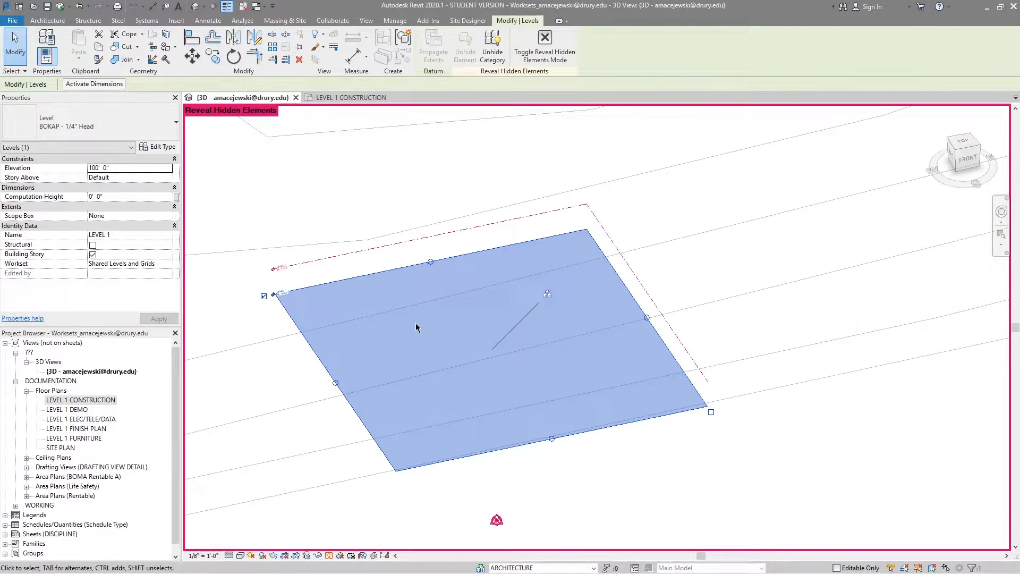
pyautogui.press('r')
pyautogui.press('h')
pyautogui.middleClick(637, 425)
pyautogui.middleClick(636, 425)
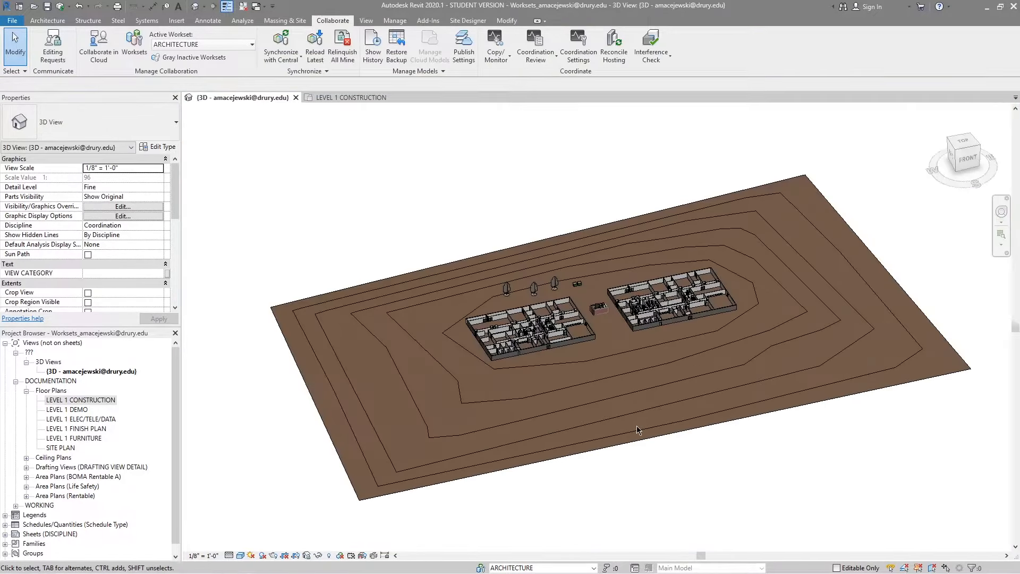
# Step: Check the workset assignment of the front exterior wall of the first building
pyautogui.scroll(3, 674, 361)
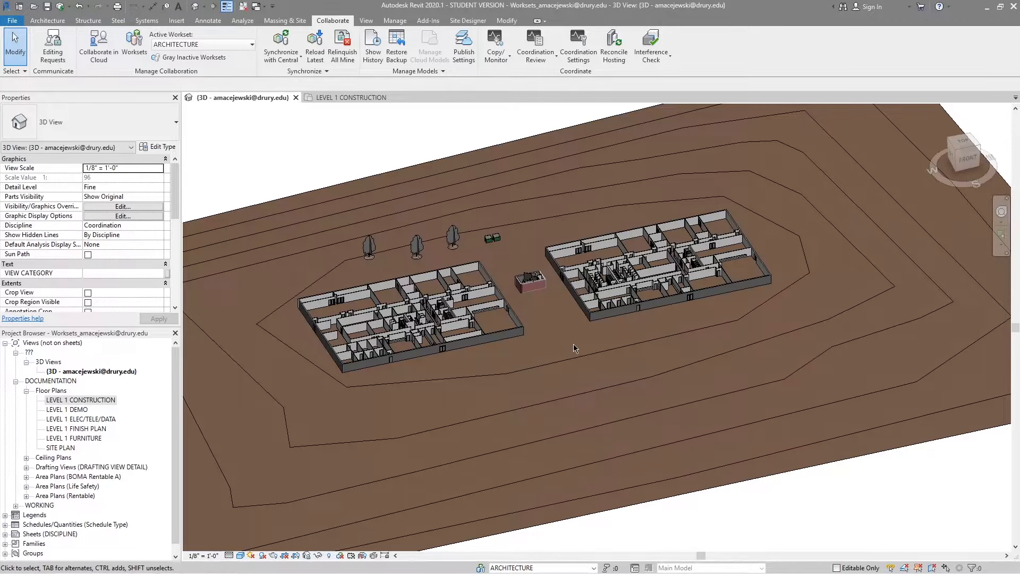
pyautogui.click(408, 352)
pyautogui.scroll(-5, 91, 232)
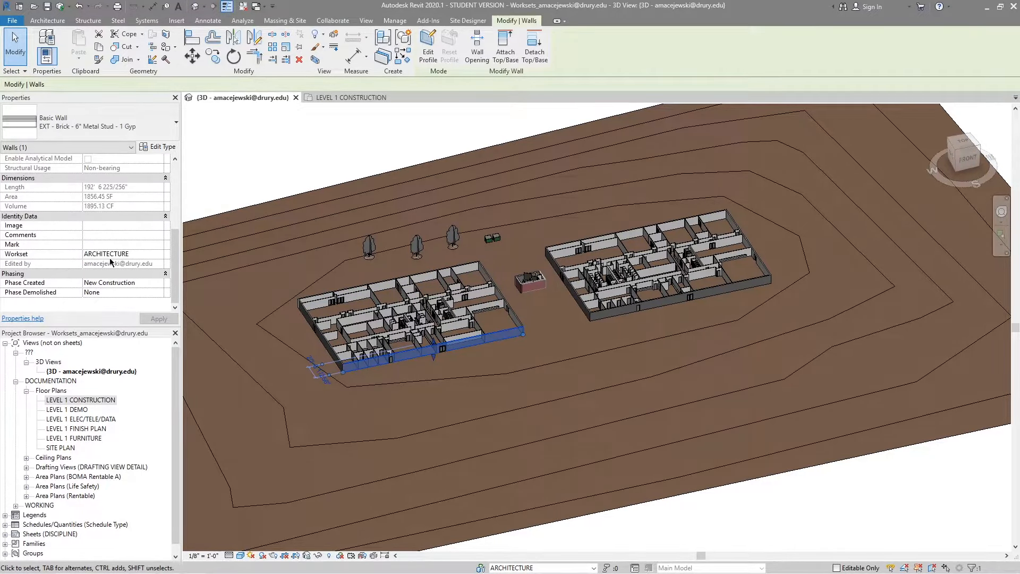
pyautogui.press('Escape')
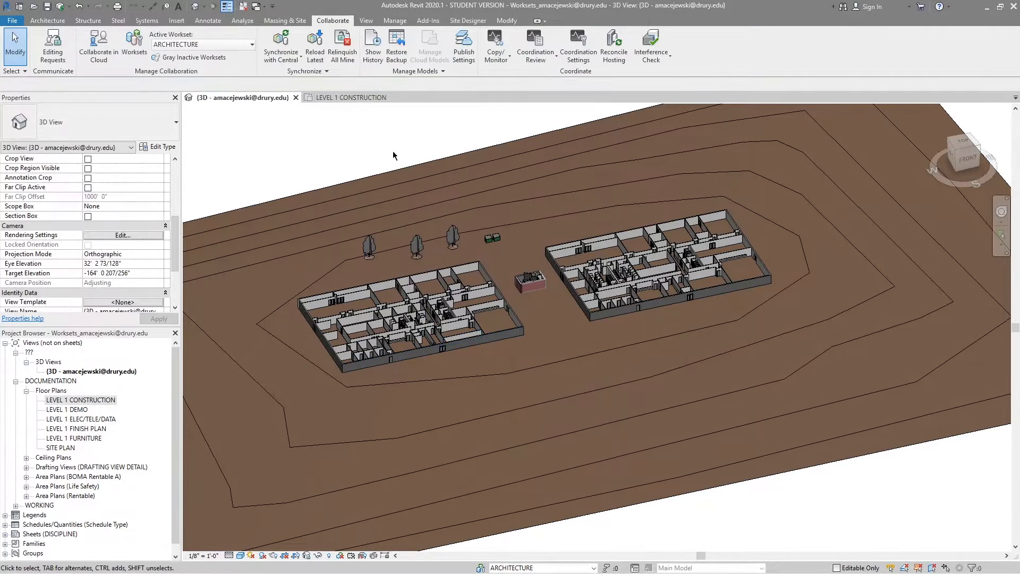
# Step: Assign the three trees, the two dumpsters and the topography surface to the SITE workset
pyautogui.click(371, 245)
pyautogui.keyDown('ctrl'); pyautogui.click(418, 245); pyautogui.keyUp('ctrl')
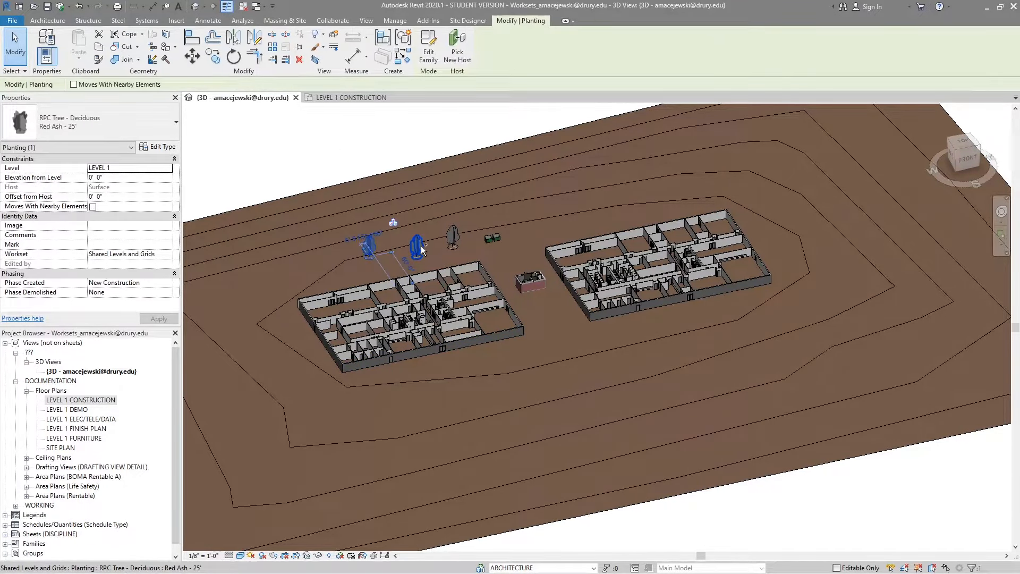
pyautogui.keyDown('ctrl'); pyautogui.click(451, 237); pyautogui.keyUp('ctrl')
pyautogui.keyDown('ctrl'); pyautogui.moveTo(474, 222); pyautogui.dragTo(521, 248); pyautogui.keyUp('ctrl')
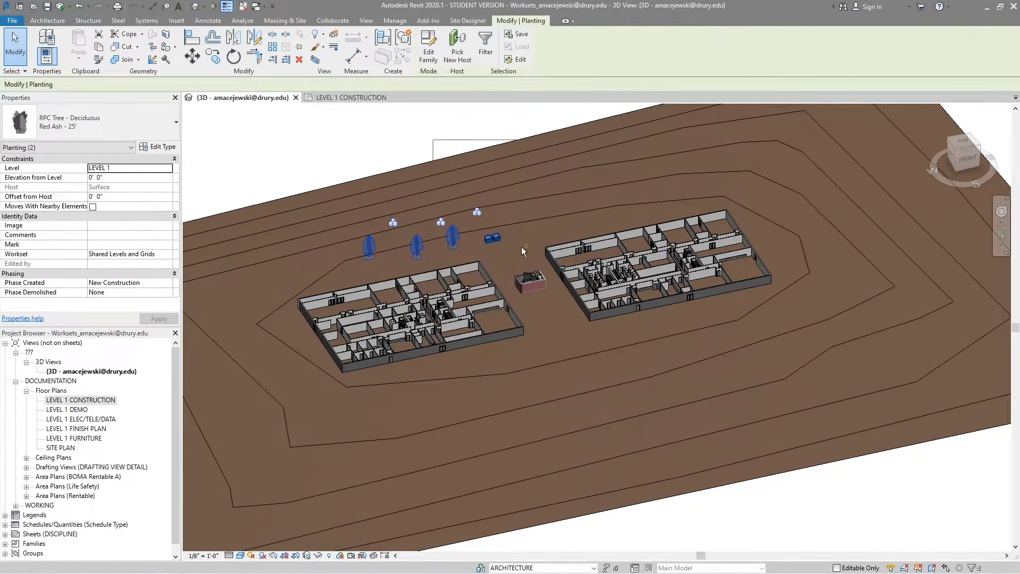
pyautogui.keyDown('ctrl'); pyautogui.click(450, 160); pyautogui.keyUp('ctrl')
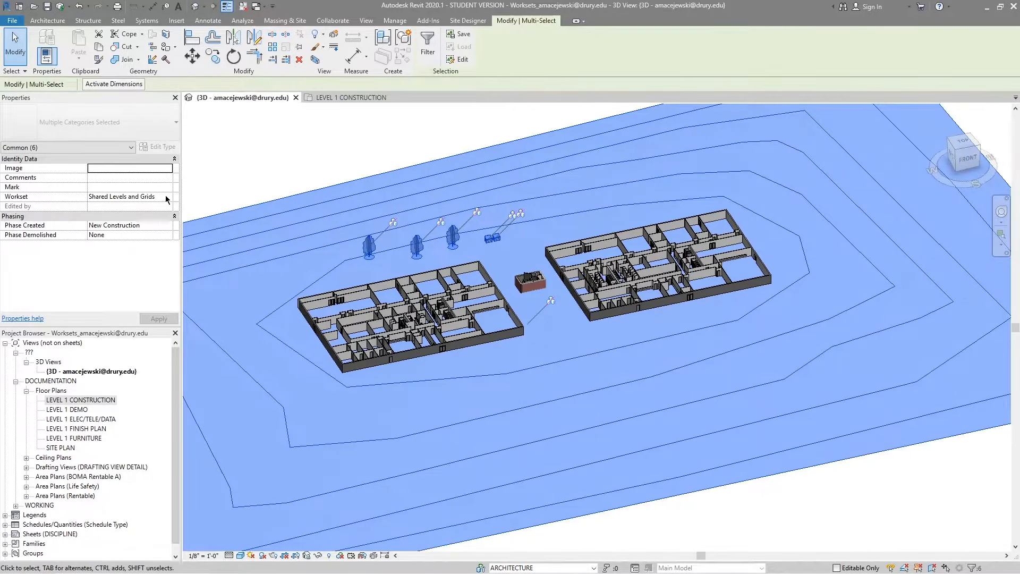
pyautogui.click(168, 198)
pyautogui.click(109, 230)
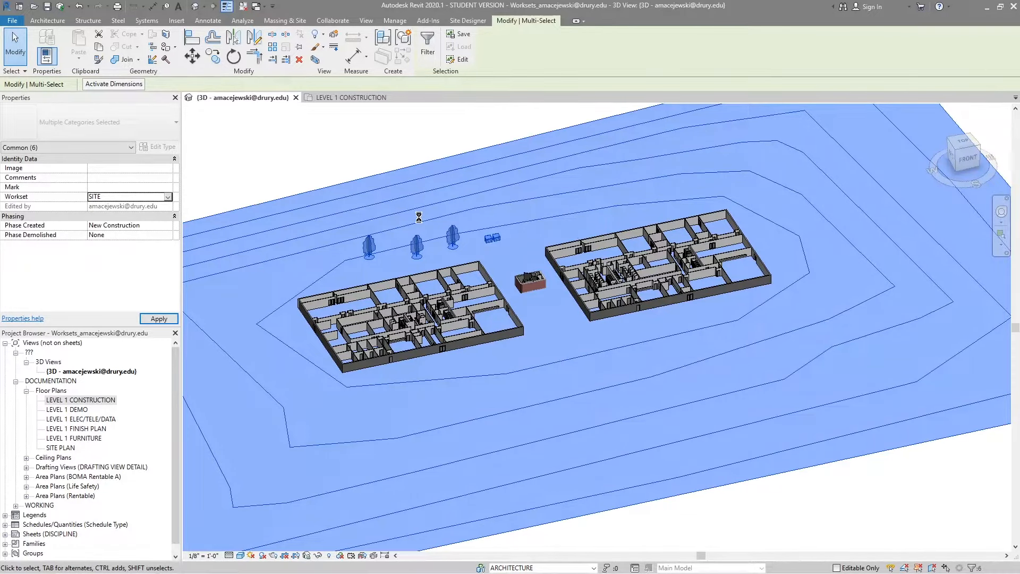
pyautogui.press('Escape')
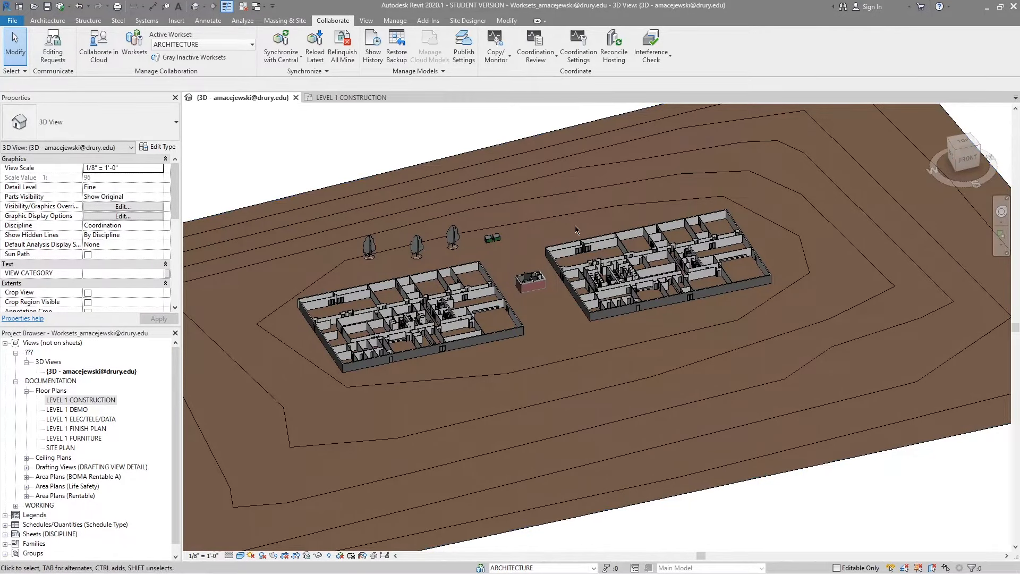
# Step: Assign the linked Revit model Wall Joins.rvt between the two buildings to the LINKS workset
pyautogui.click(526, 287)
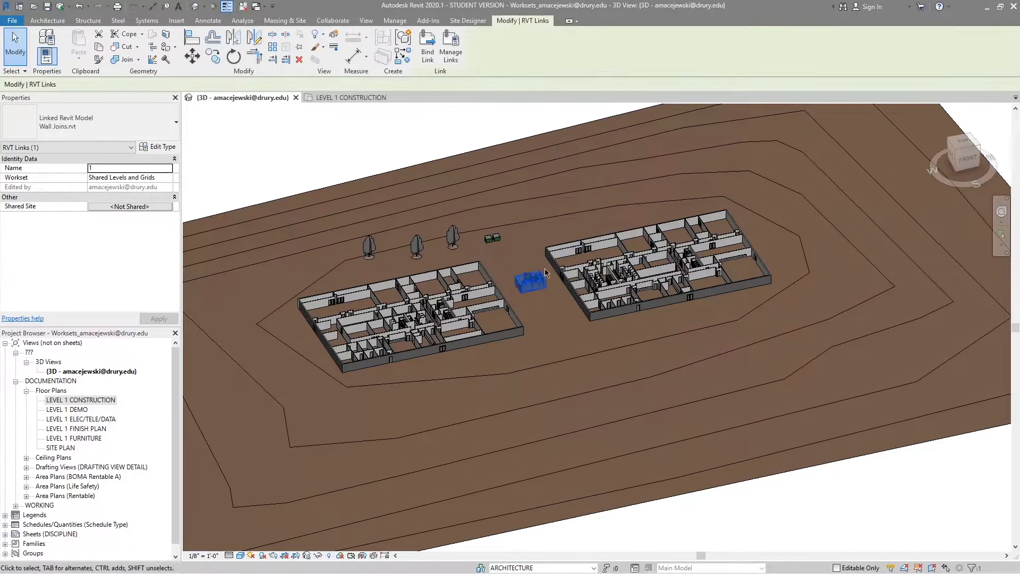
pyautogui.scroll(6, 532, 287)
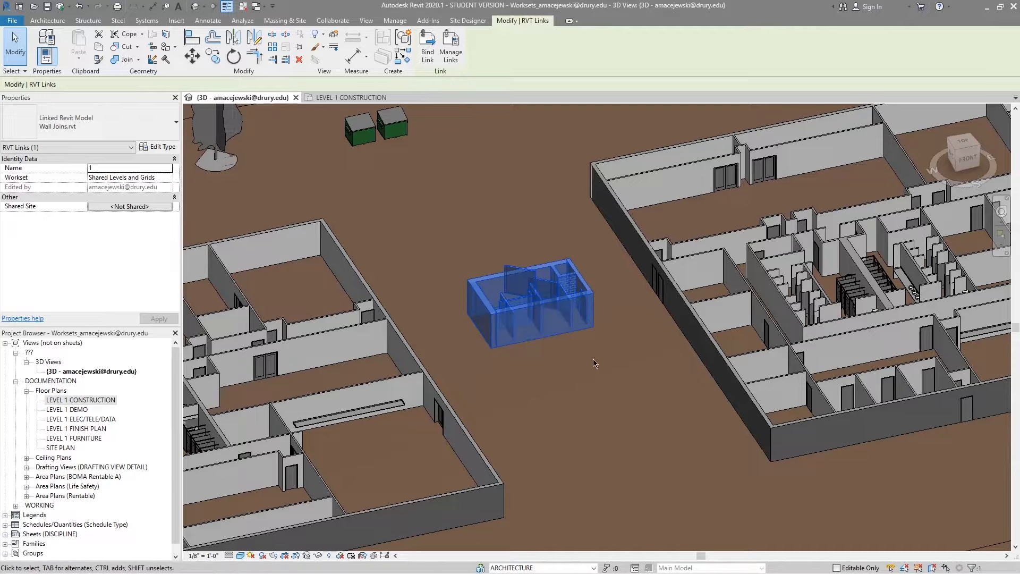
pyautogui.scroll(-7, 610, 311)
pyautogui.scroll(3, 609, 310)
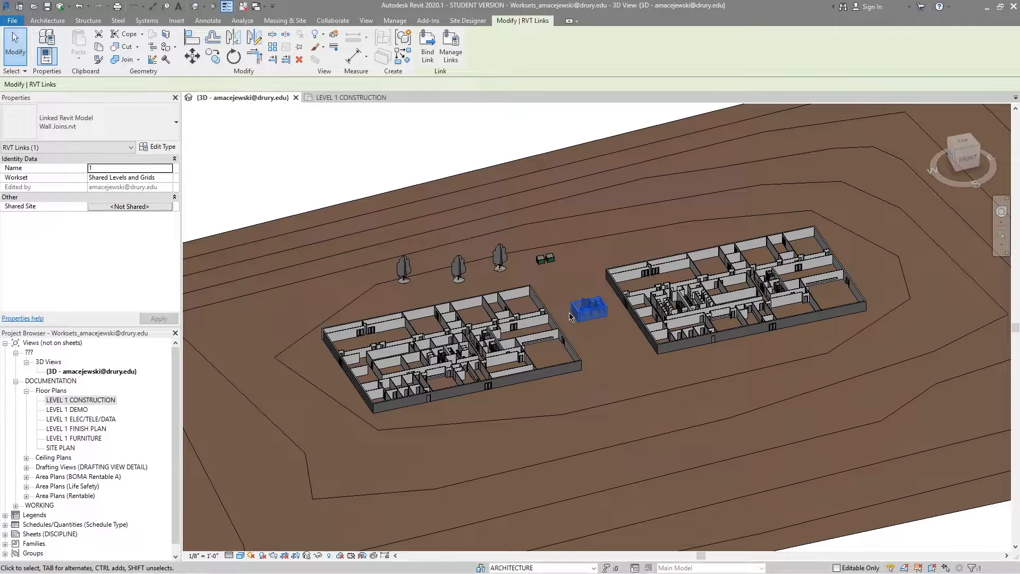
pyautogui.click(128, 177)
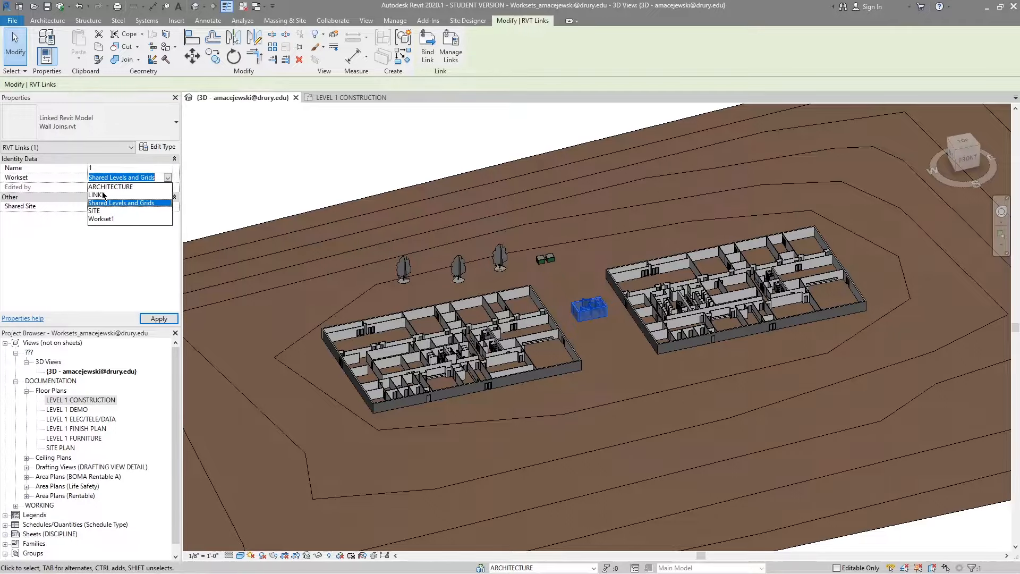
pyautogui.click(103, 195)
pyautogui.click(381, 223)
pyautogui.scroll(-1, 381, 223)
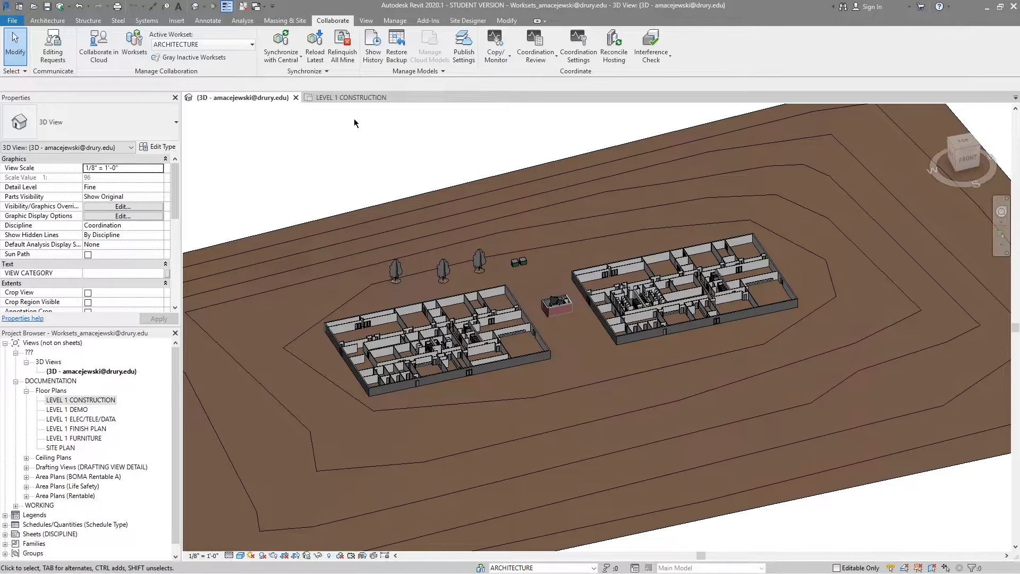
# Step: In the LEVEL 1 CONSTRUCTION floor plan, review the workset visibility overrides of its PLAN - CONSTRUCTION view template
pyautogui.click(343, 97)
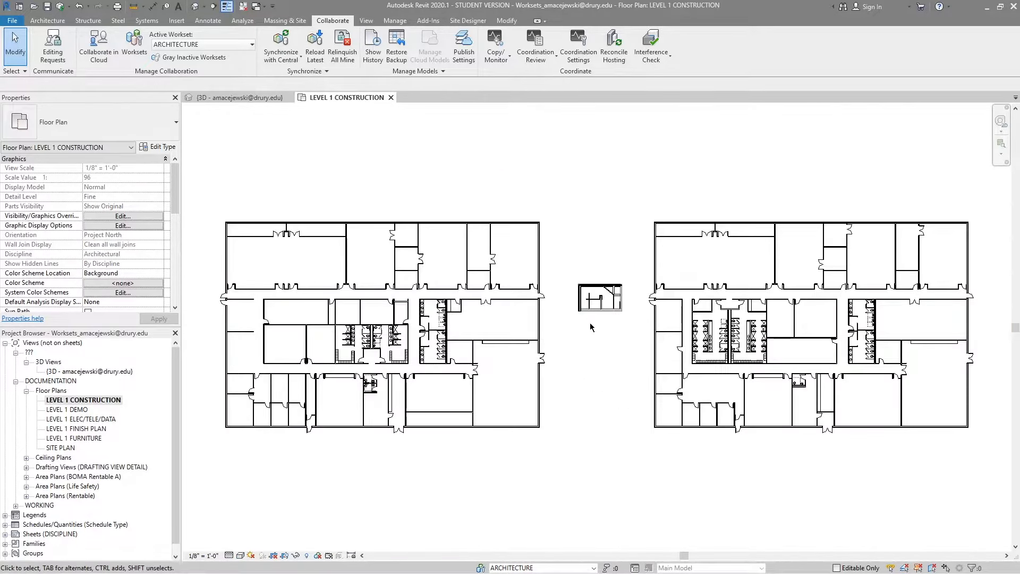
pyautogui.scroll(-2, 457, 350)
pyautogui.scroll(1, 609, 327)
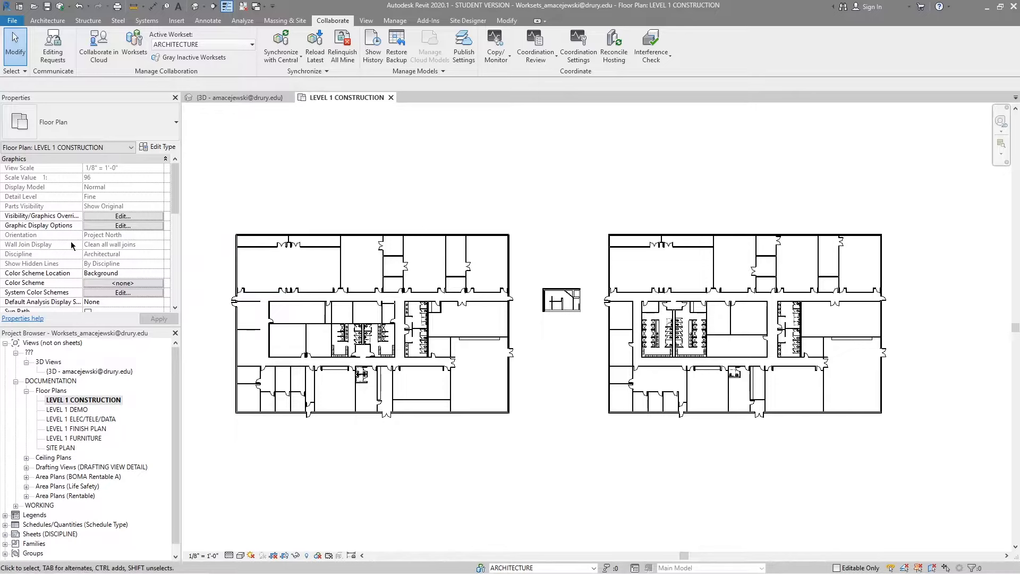
pyautogui.scroll(-5, 55, 256)
pyautogui.click(114, 264)
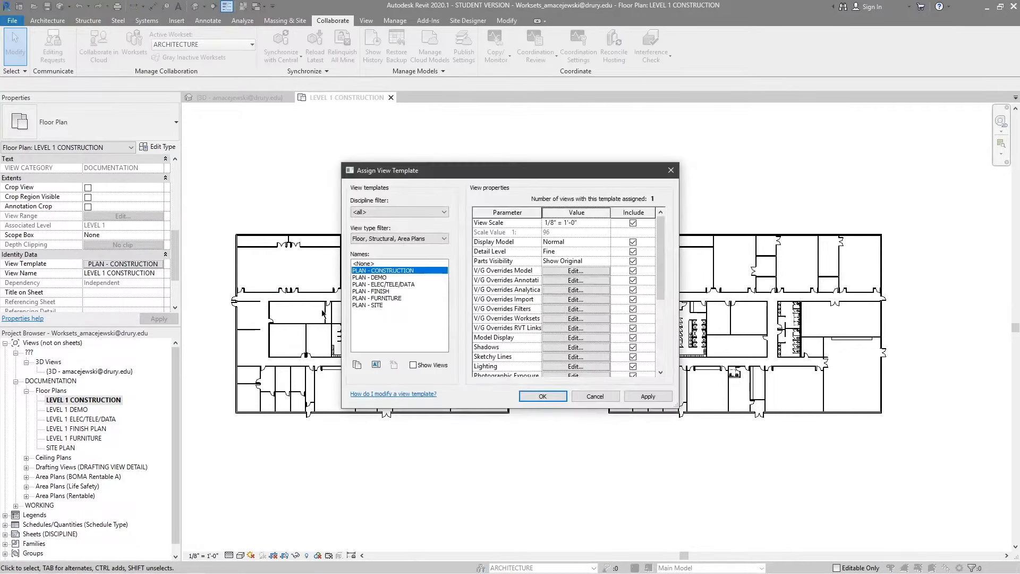
pyautogui.click(552, 318)
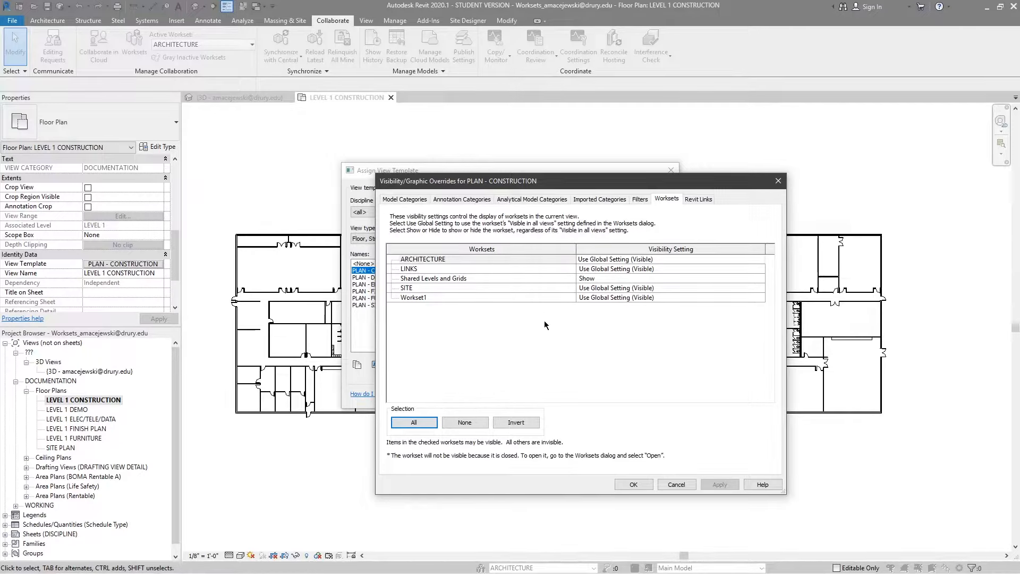
pyautogui.click(632, 483)
pyautogui.click(538, 395)
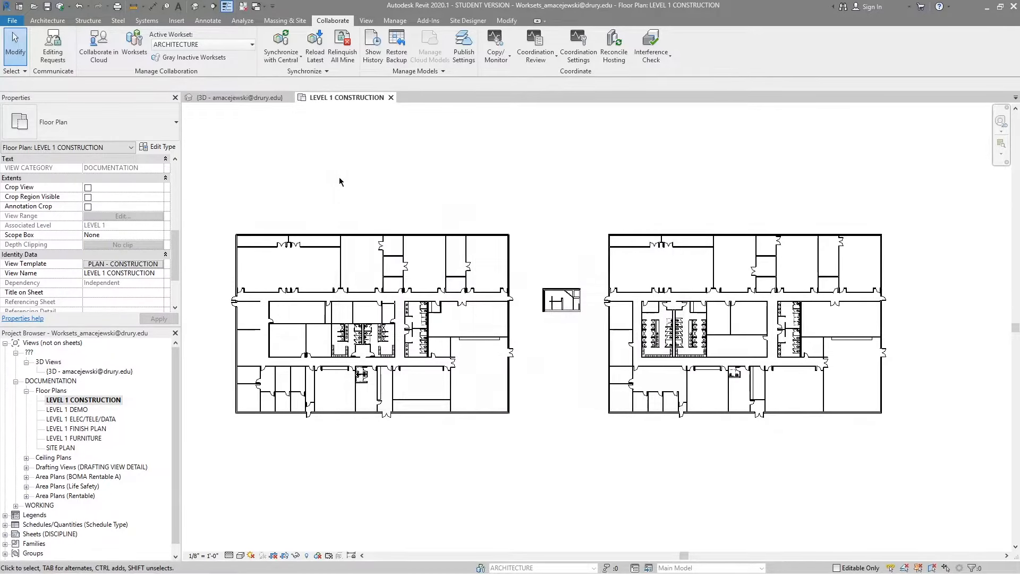
# Step: Make Workset1 editable and try to rename it, keeping ARCHITECTURE as the active workset
pyautogui.click(134, 45)
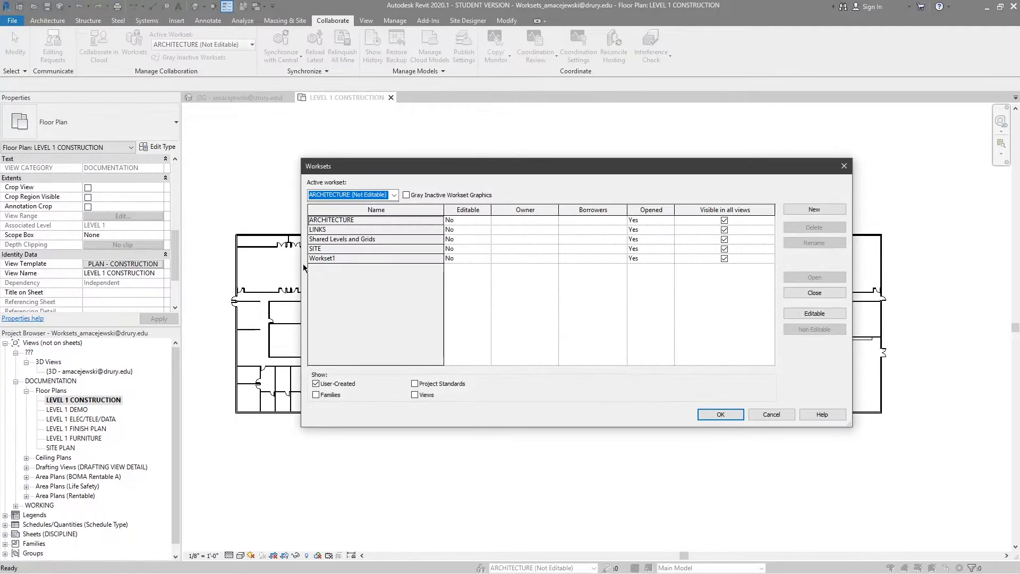
pyautogui.click(315, 258)
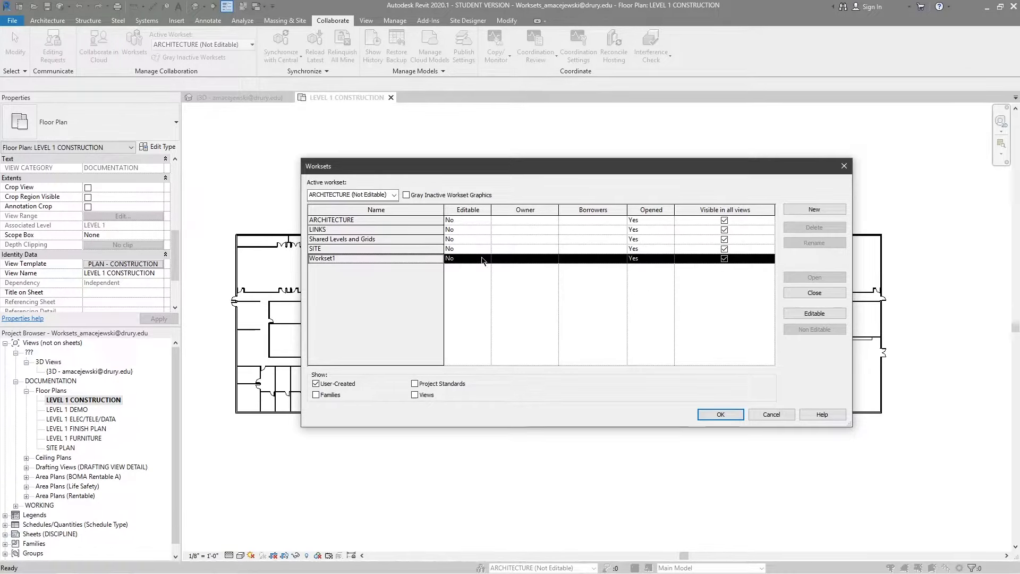
pyautogui.click(814, 314)
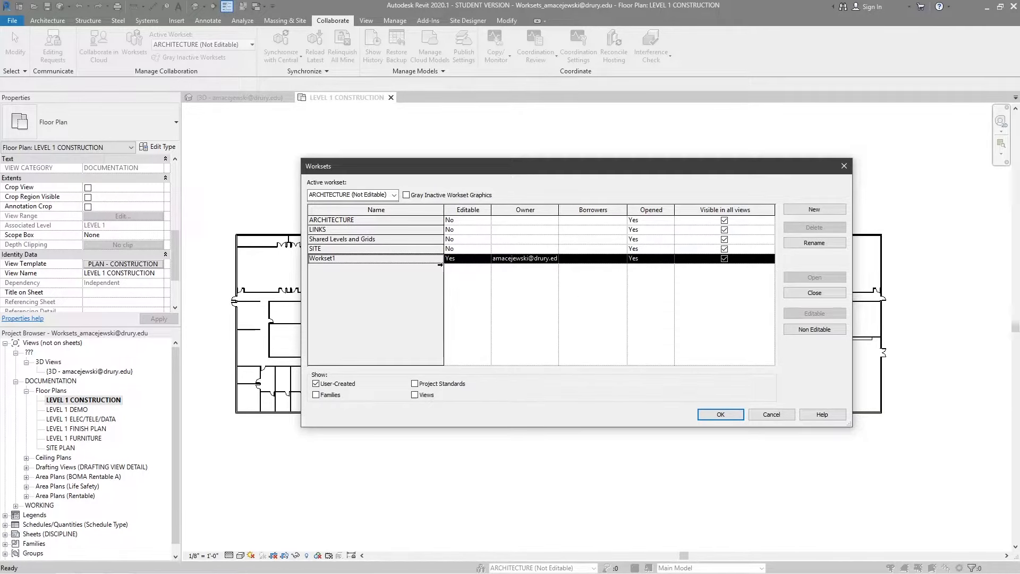
pyautogui.click(814, 243)
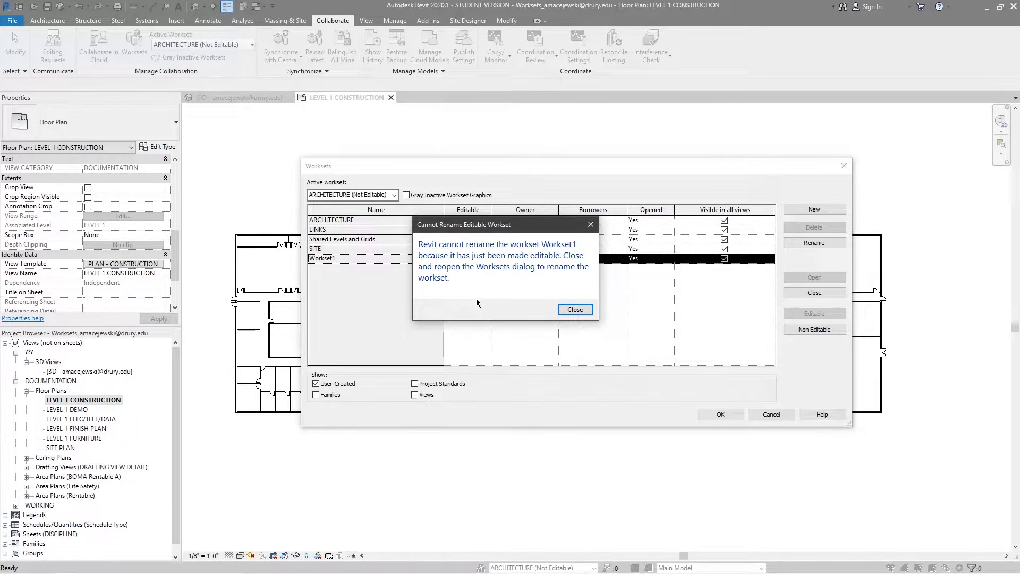
pyautogui.click(584, 311)
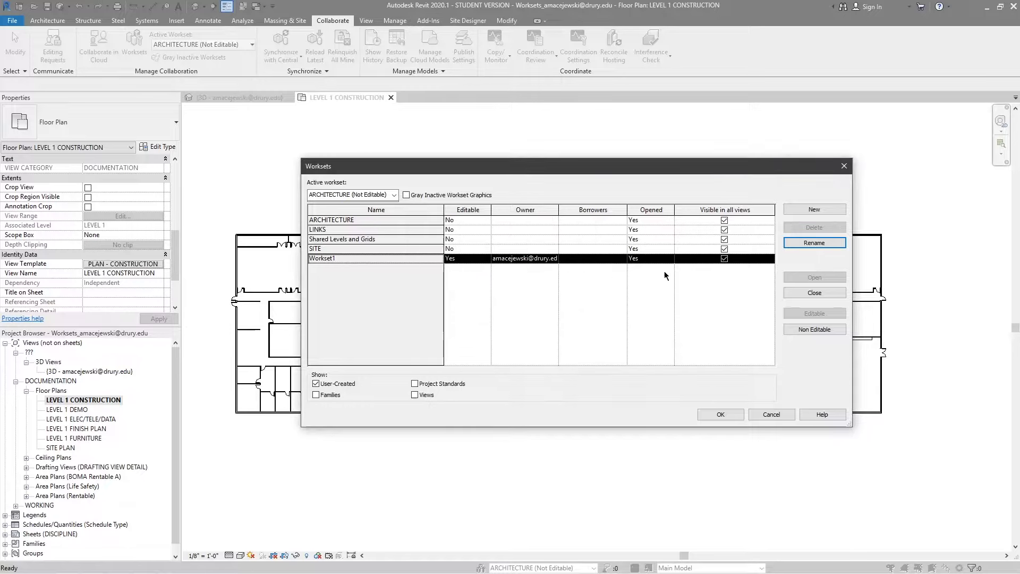
pyautogui.click(720, 415)
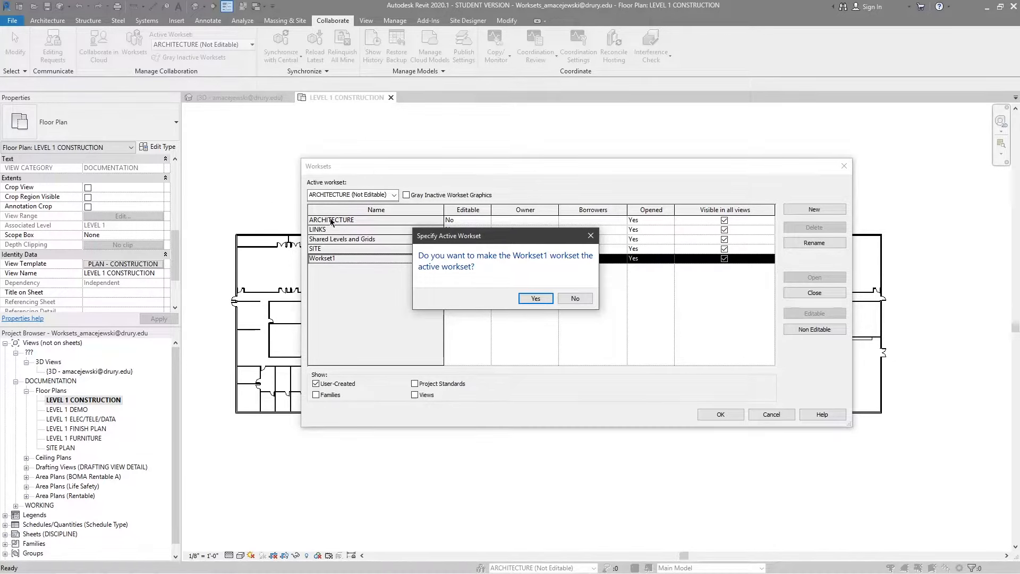
pyautogui.click(583, 299)
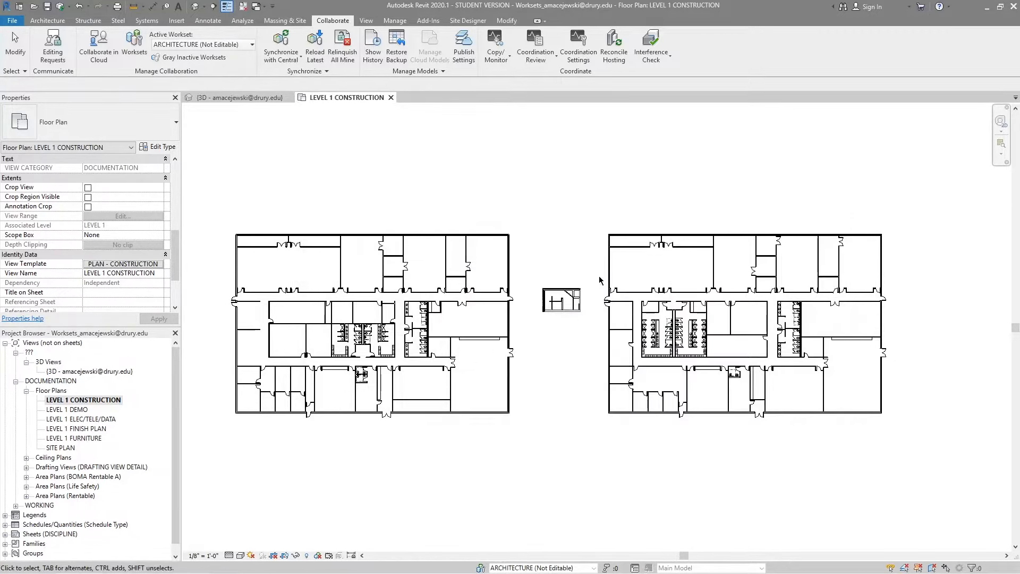
pyautogui.click(134, 45)
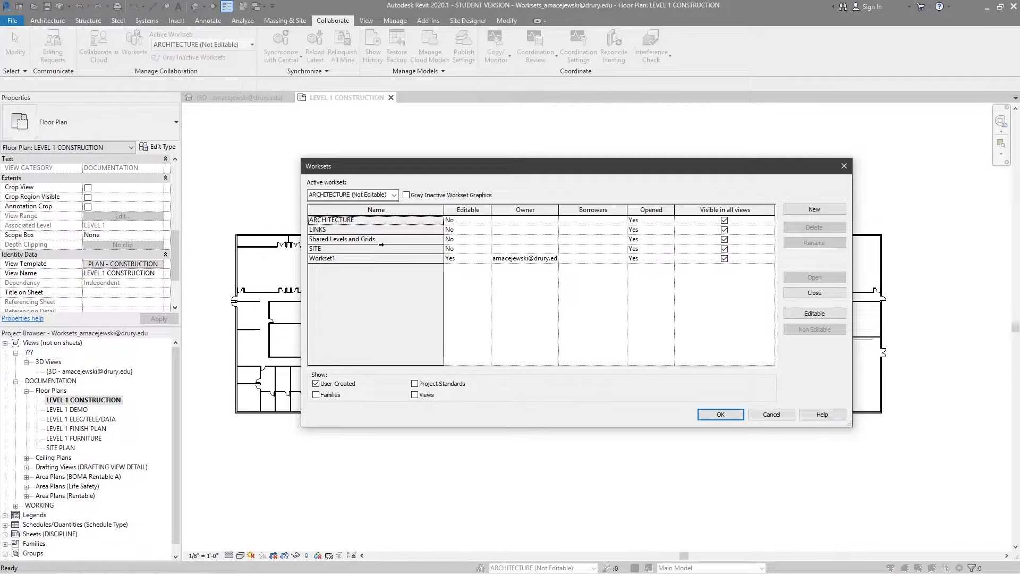
pyautogui.click(339, 259)
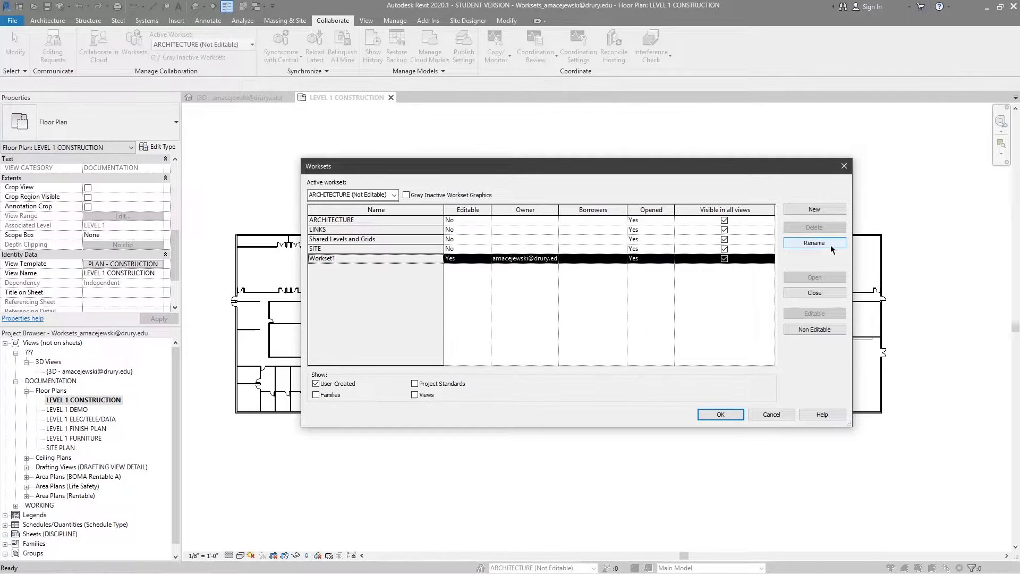
pyautogui.click(814, 243)
pyautogui.click(629, 319)
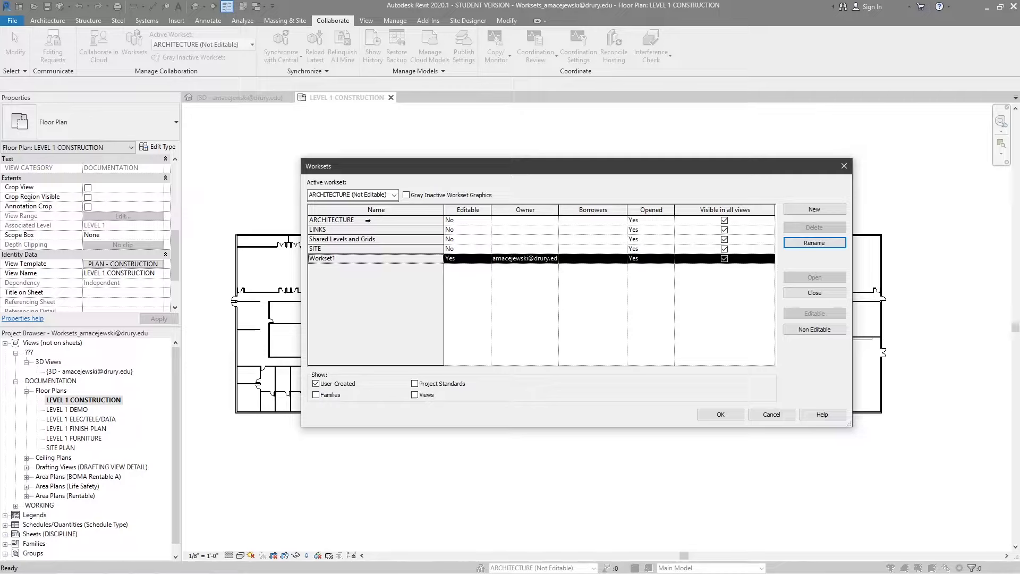
# Step: Make the ARCHITECTURE workset editable, try to delete it, and accept the workset changes
pyautogui.click(368, 220)
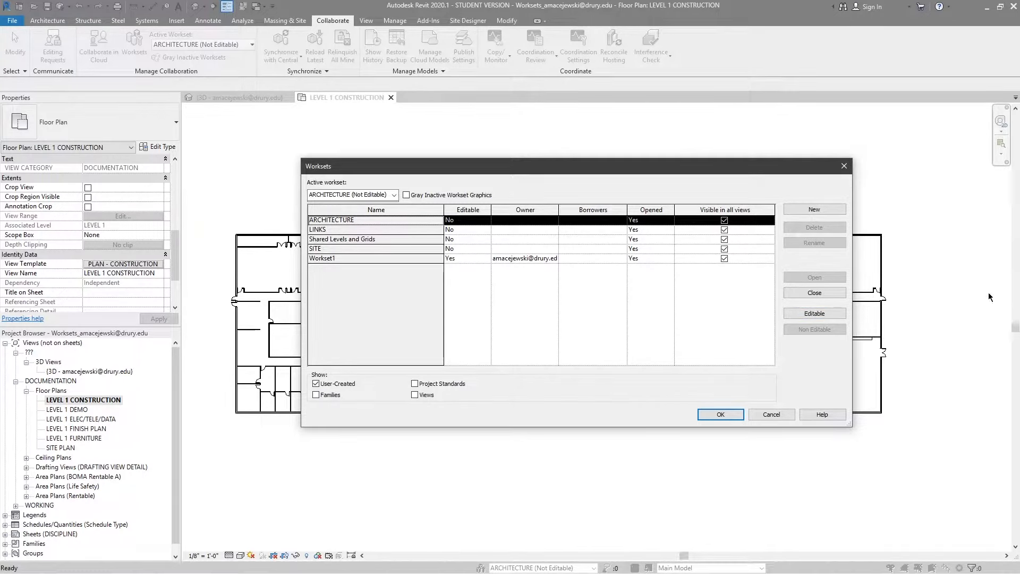
pyautogui.click(814, 312)
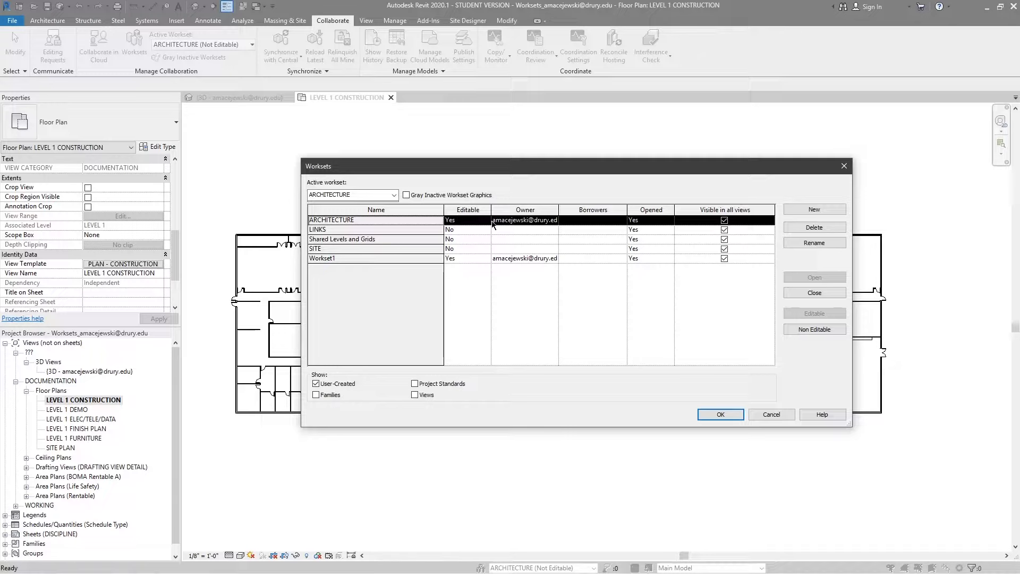
pyautogui.click(822, 228)
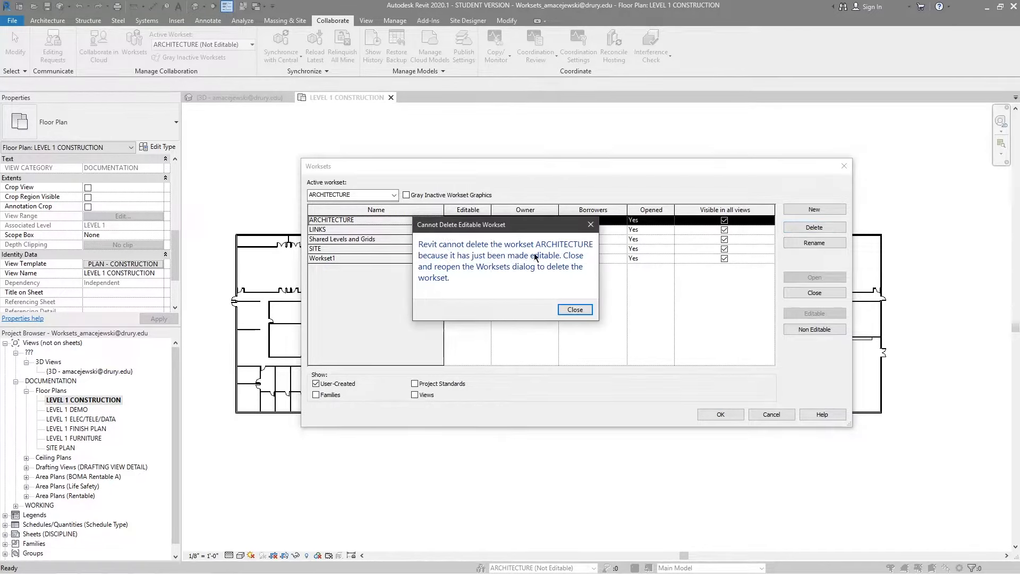
pyautogui.click(574, 311)
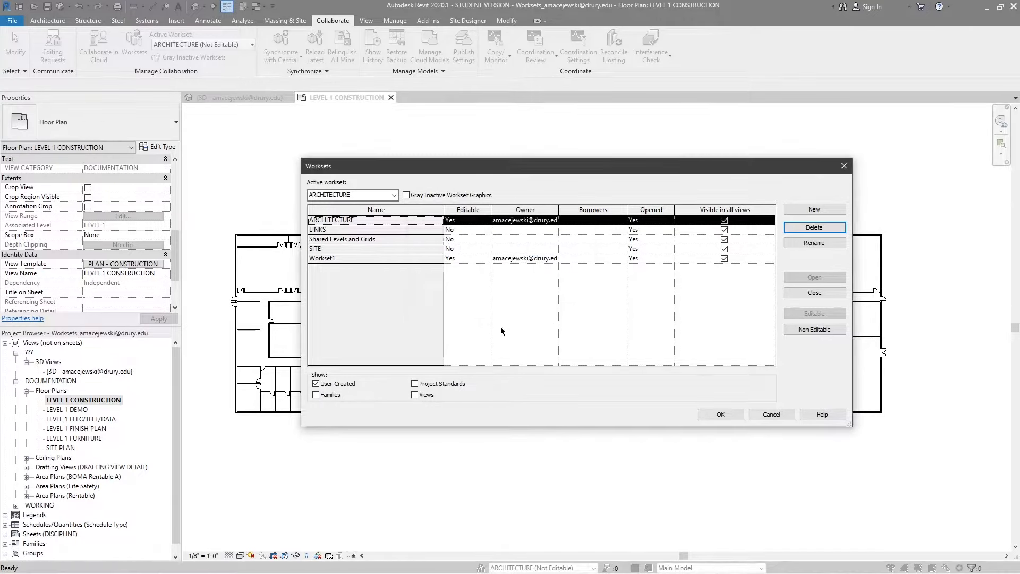
pyautogui.click(717, 414)
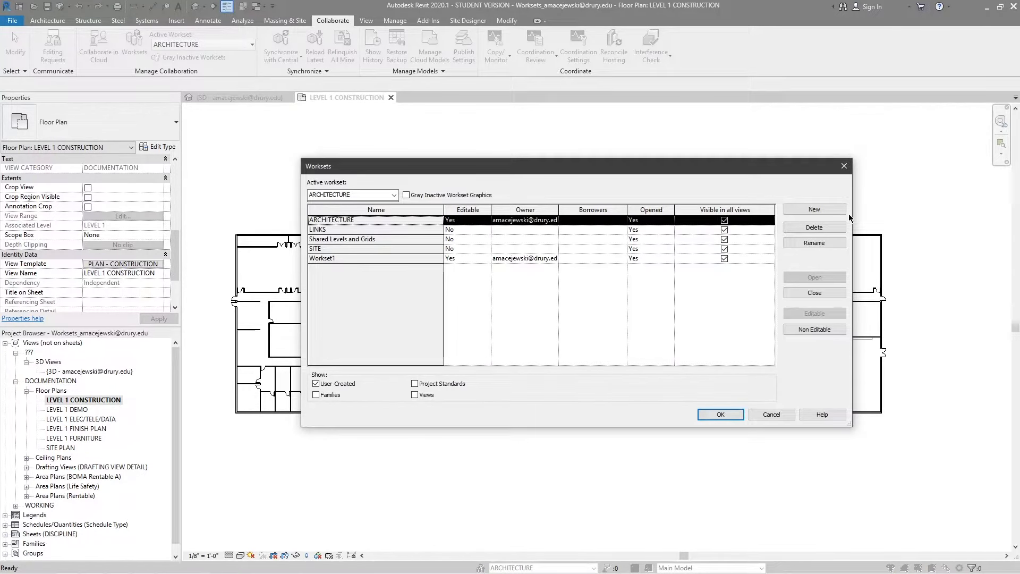
# Step: Delete the ARCHITECTURE workset, with its elements moved to Workset1
pyautogui.click(825, 229)
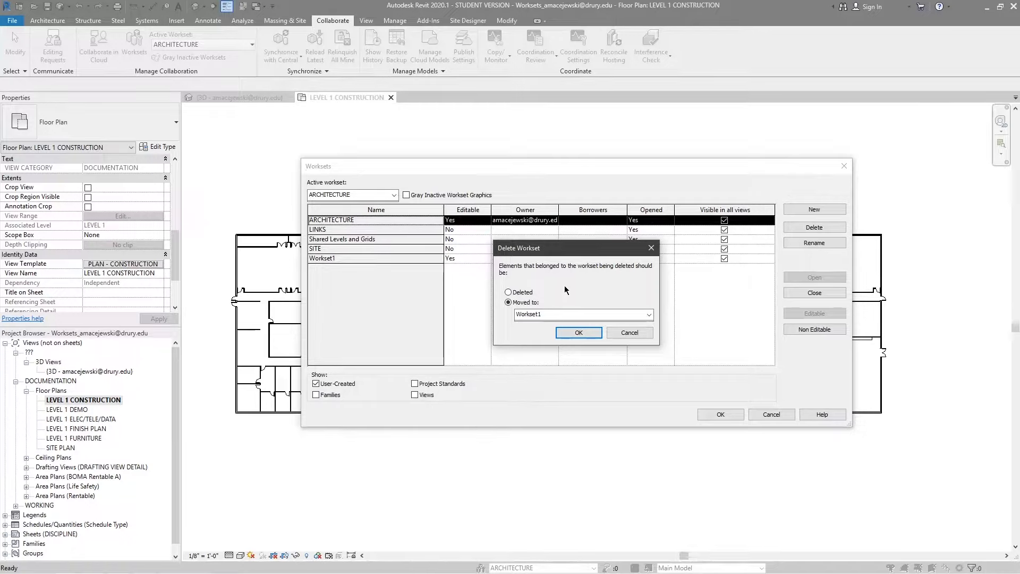
pyautogui.click(509, 292)
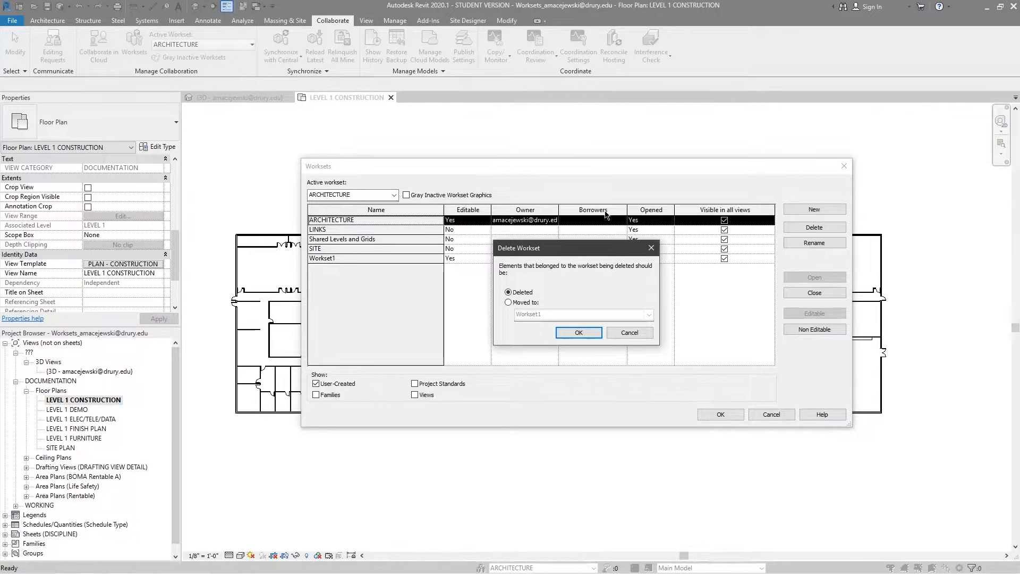
pyautogui.click(509, 302)
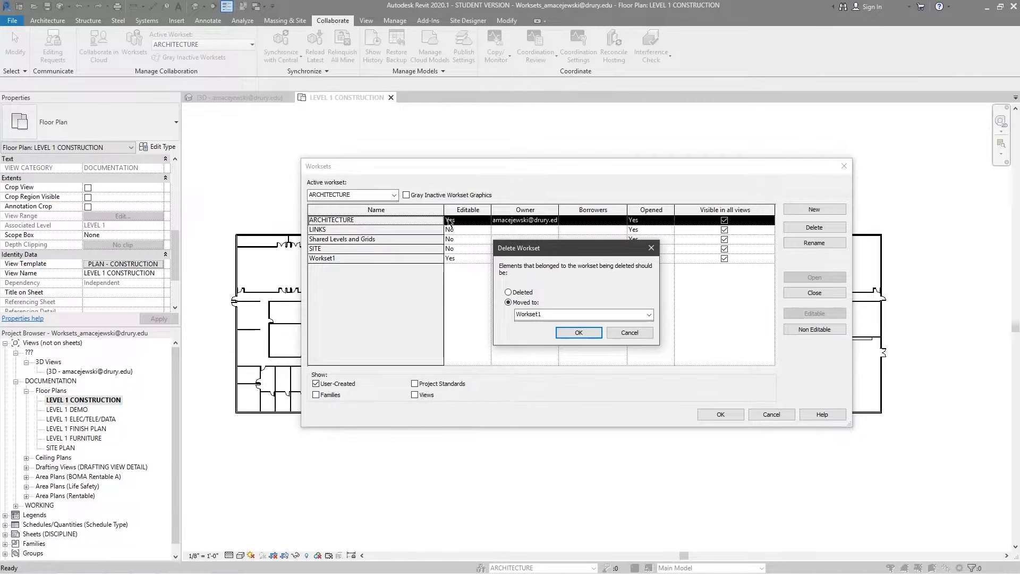
pyautogui.click(582, 313)
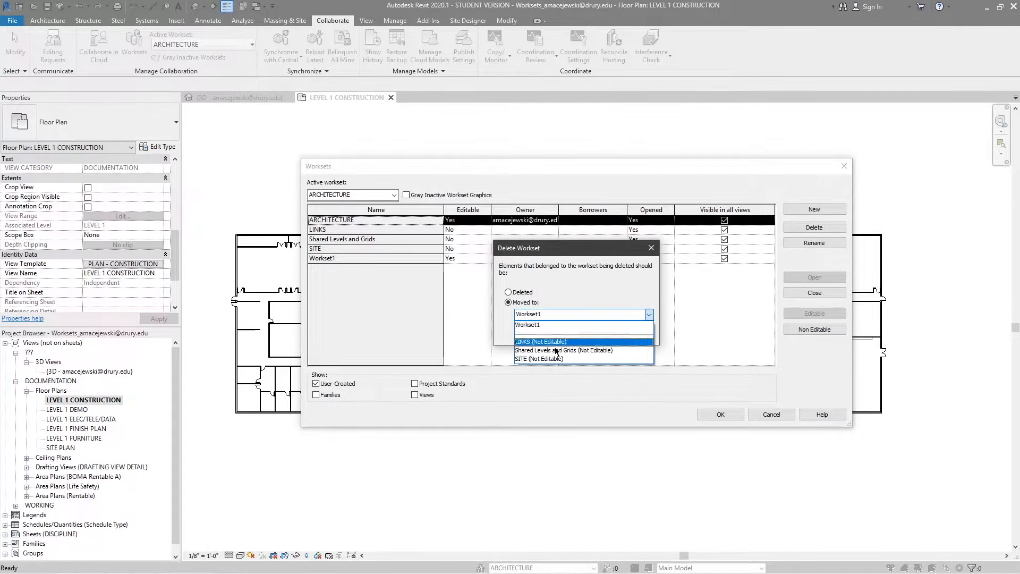
pyautogui.click(613, 297)
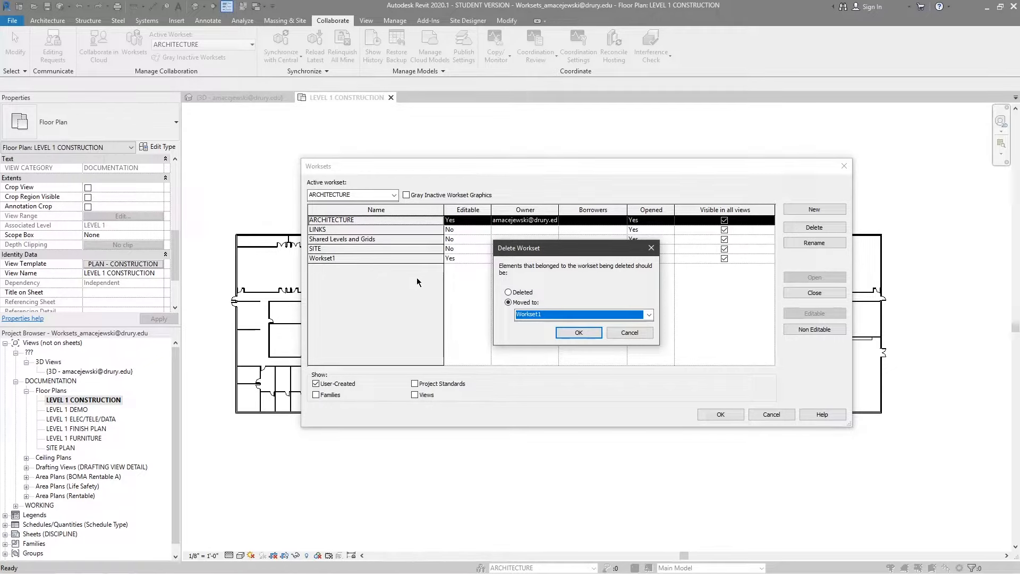
pyautogui.click(578, 333)
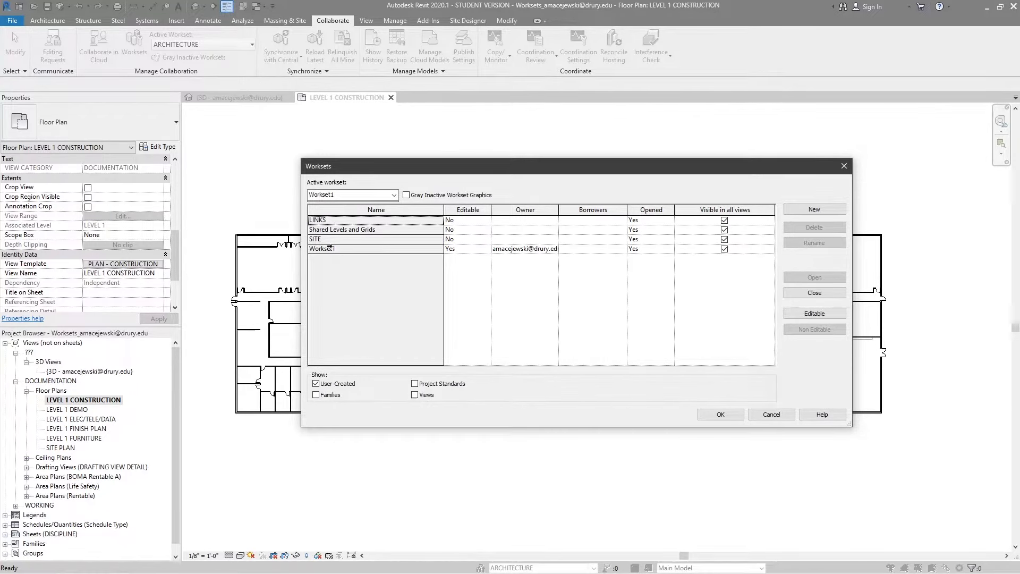
# Step: Rename Workset1 as ARCHITECTURE and accept the workset changes
pyautogui.click(343, 249)
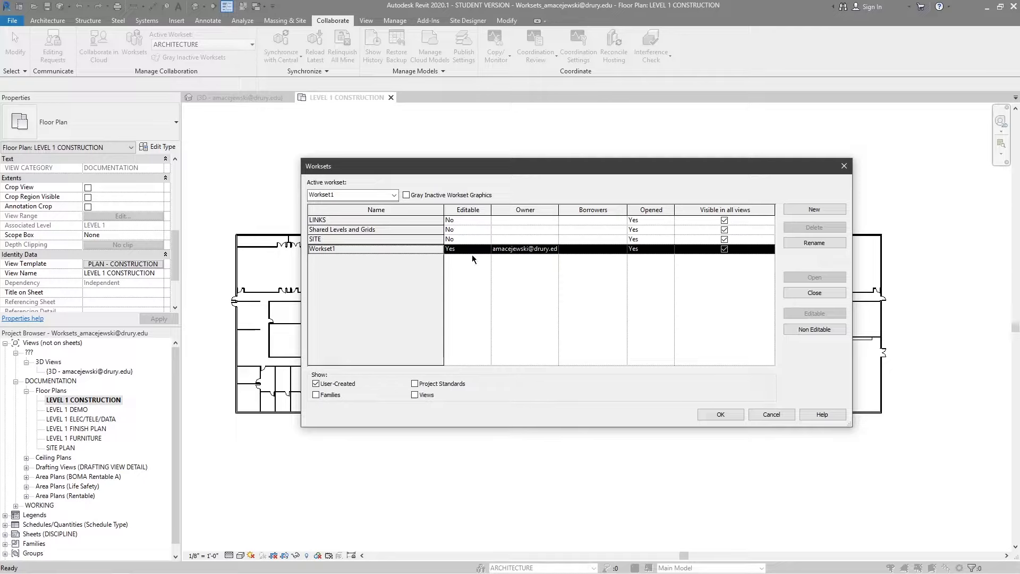
pyautogui.click(814, 243)
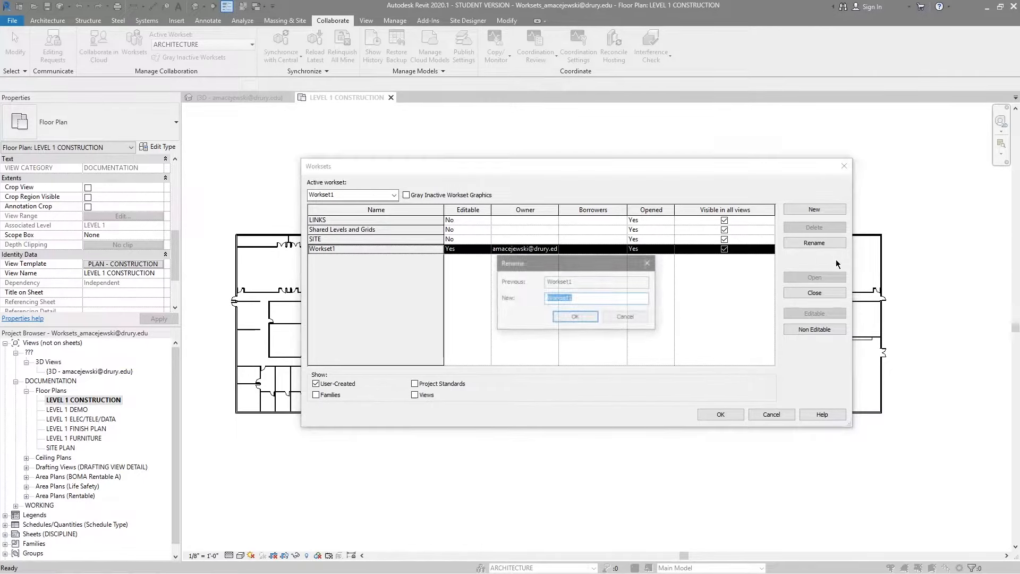
pyautogui.write('AR')
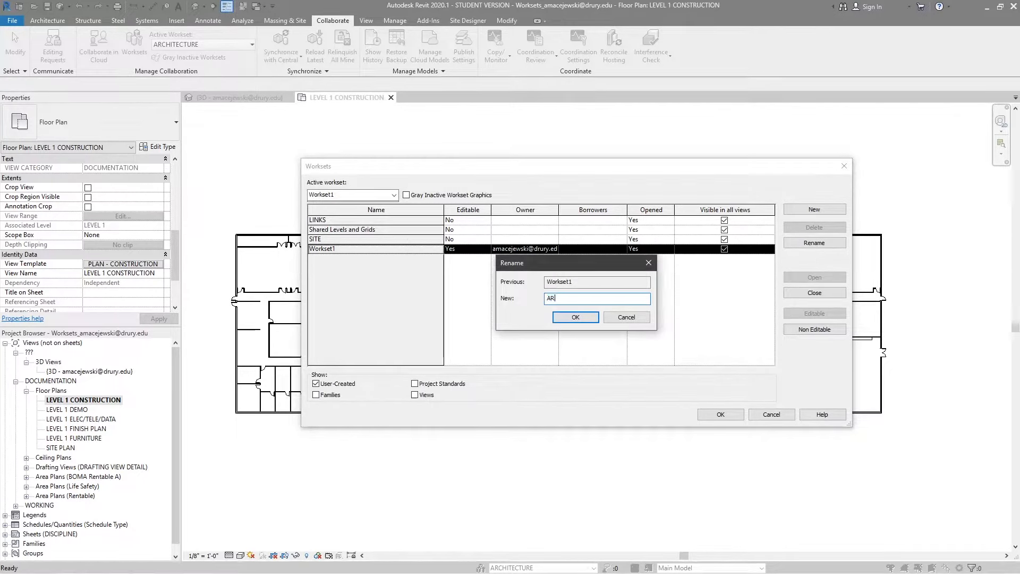
pyautogui.write('XHHI')
pyautogui.click(576, 317)
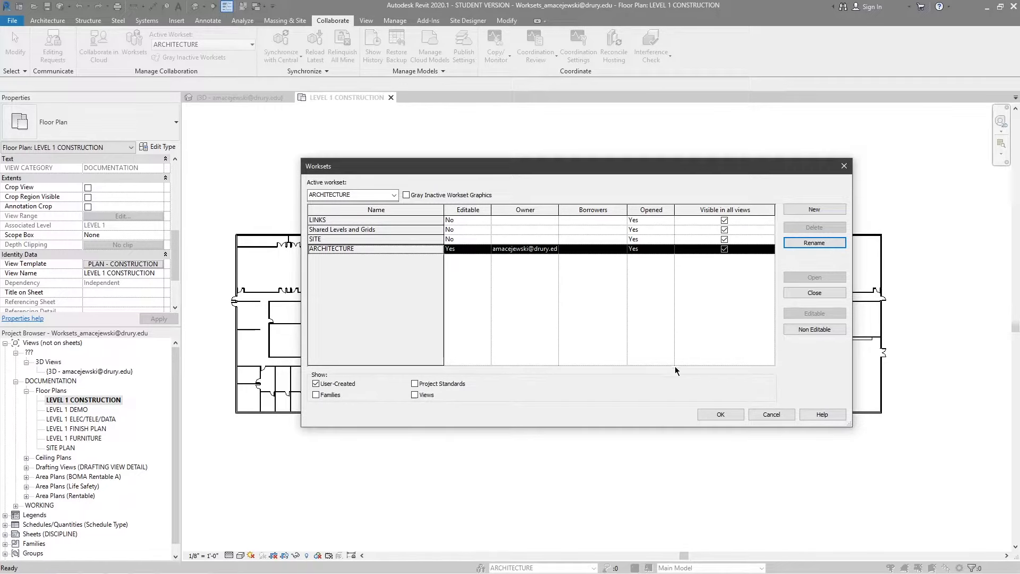
pyautogui.click(720, 414)
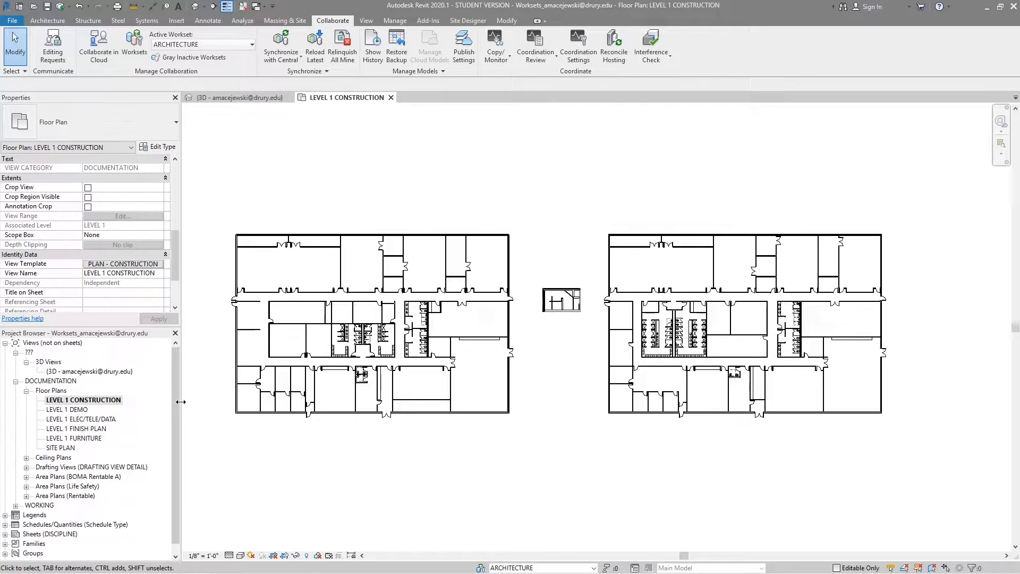
# Step: In the 3D view, check the workset assignments of a partition wall, the linked Wall Joins.rvt model and a tree
pyautogui.click(239, 97)
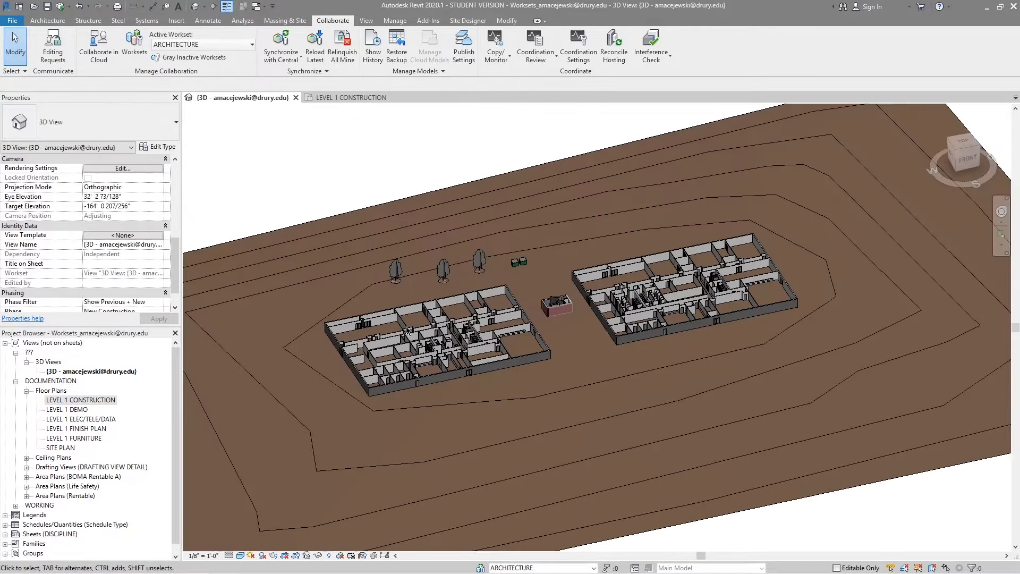
pyautogui.moveTo(536, 285); pyautogui.dragTo(465, 283, button='middle')
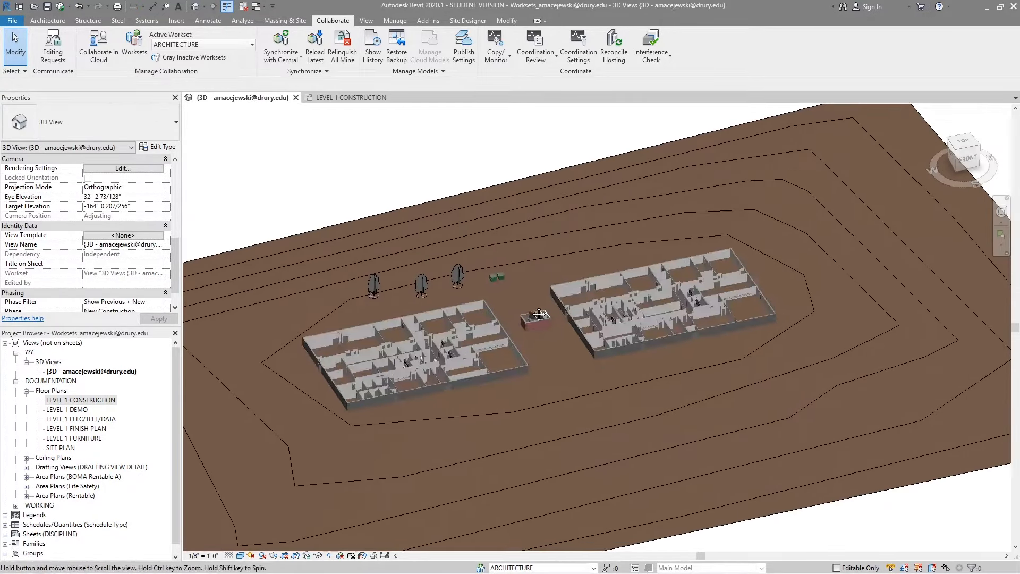
pyautogui.click(611, 333)
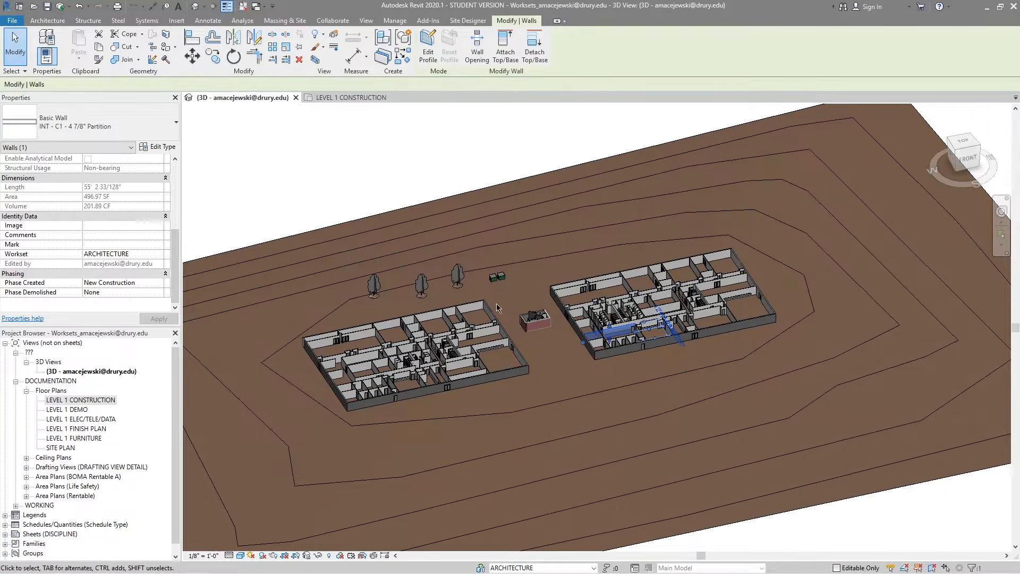
pyautogui.click(537, 316)
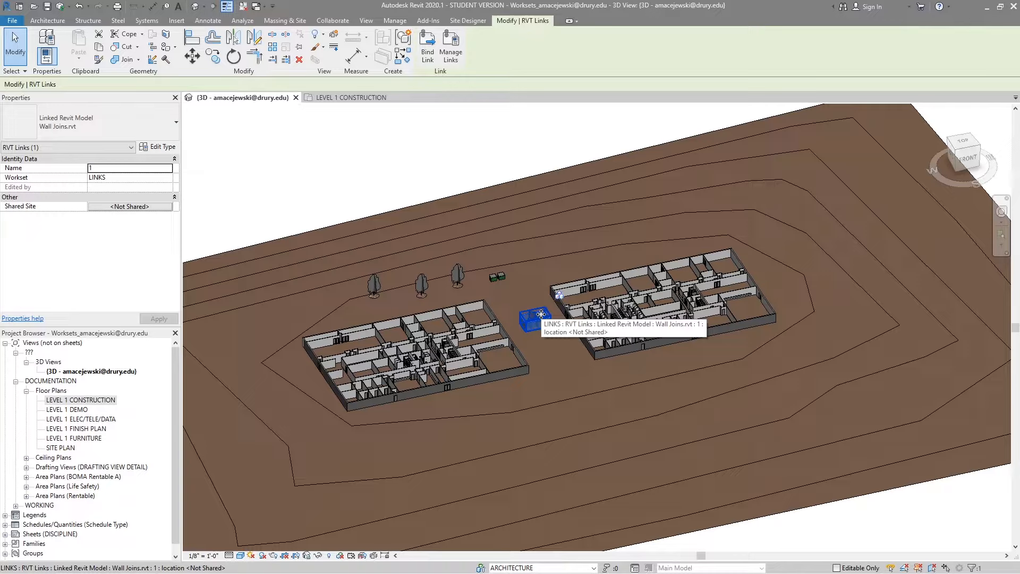
pyautogui.click(428, 285)
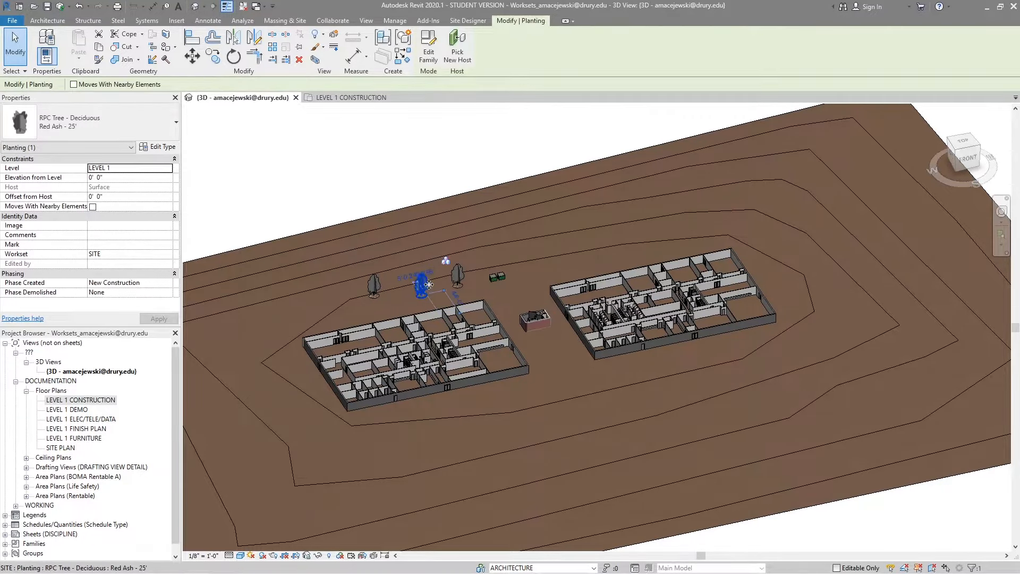
pyautogui.click(380, 213)
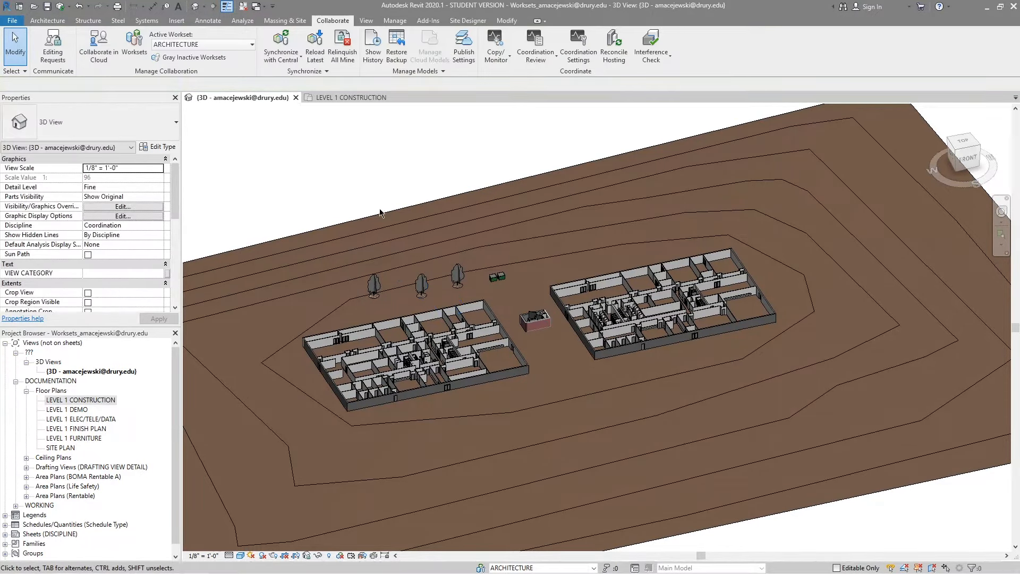
# Step: In the LEVEL 1 CONSTRUCTION floor plan, set the SITE workset to Hide in the PLAN - CONSTRUCTION view template
pyautogui.click(337, 99)
pyautogui.moveTo(513, 131); pyautogui.dragTo(524, 147, button='middle')
pyautogui.scroll(-7, 123, 254)
pyautogui.click(123, 264)
pyautogui.click(590, 310)
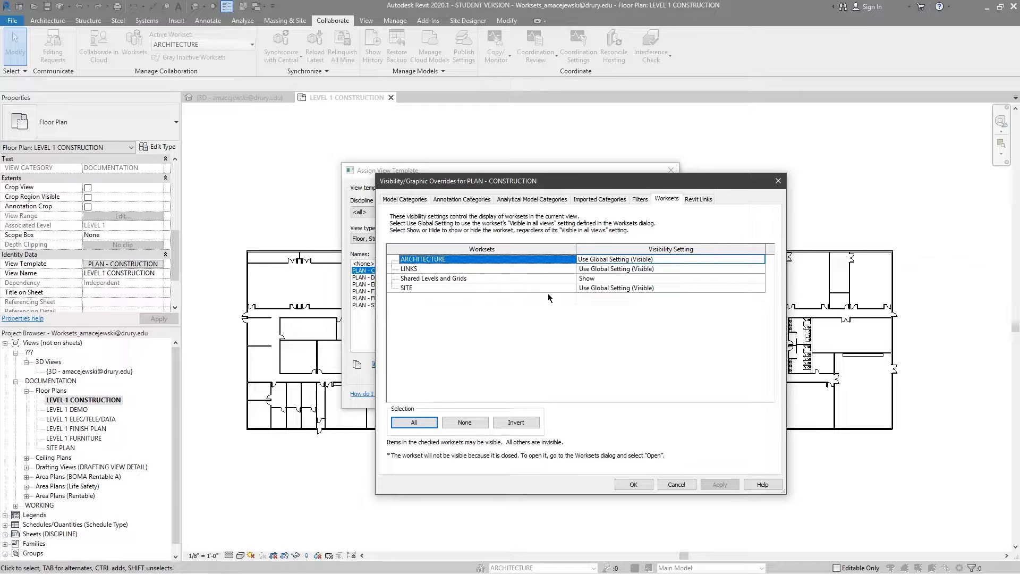
pyautogui.click(763, 288)
pyautogui.click(759, 287)
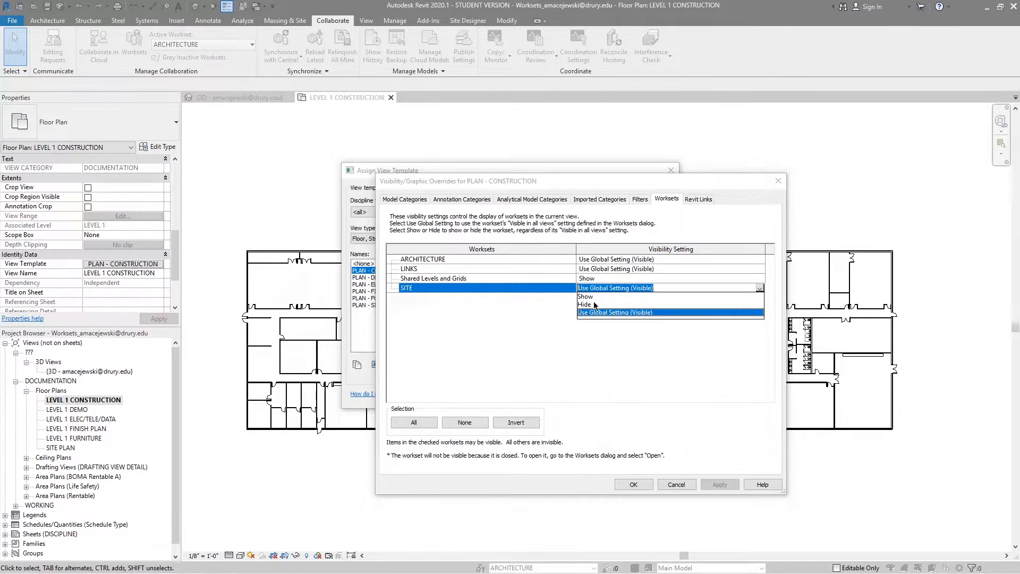
pyautogui.click(594, 305)
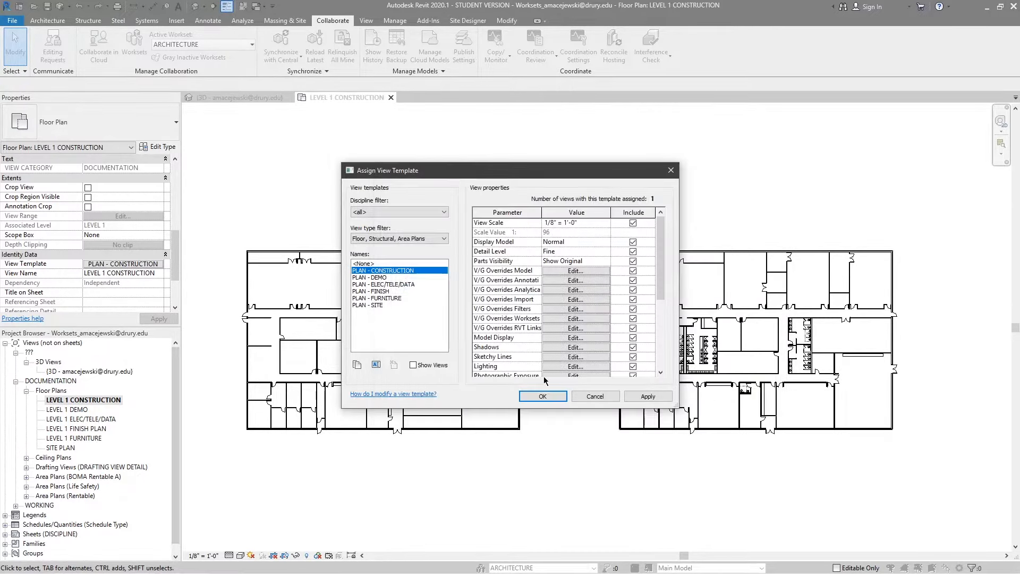
pyautogui.click(543, 397)
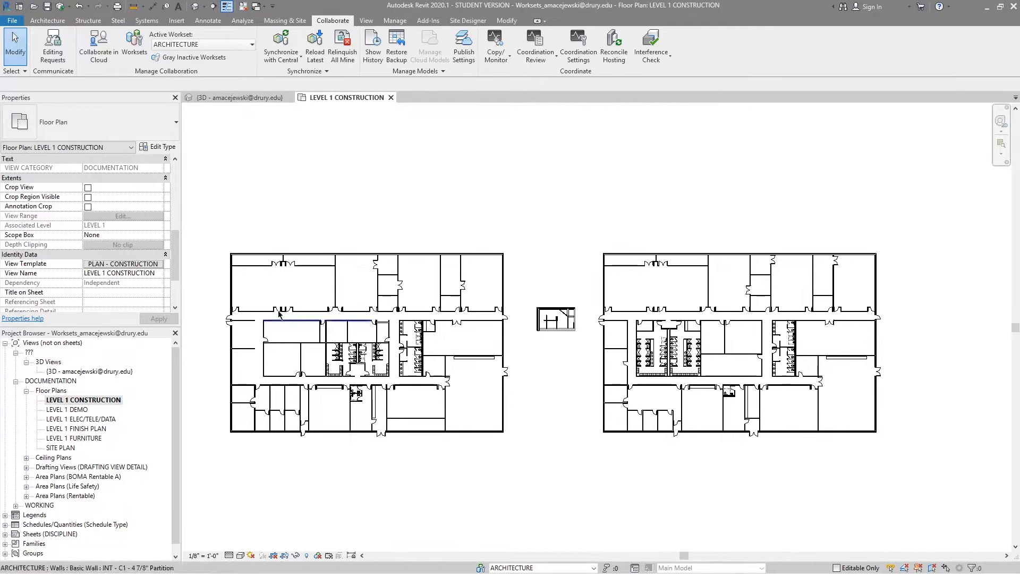
# Step: Open the SITE PLAN floor plan and review the properties of its PLAN - SITE view template
pyautogui.doubleClick(63, 448)
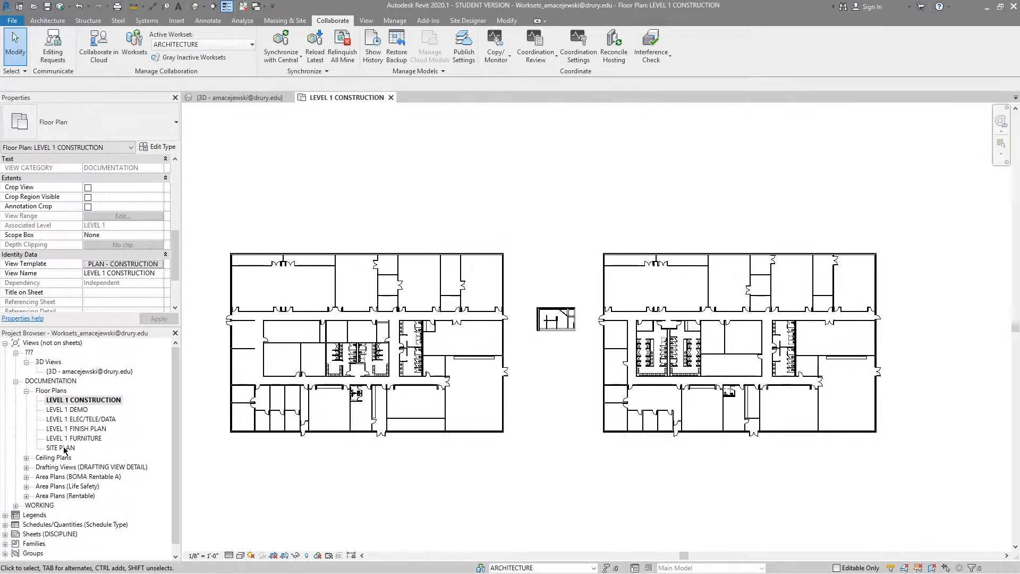
pyautogui.scroll(-3, 584, 400)
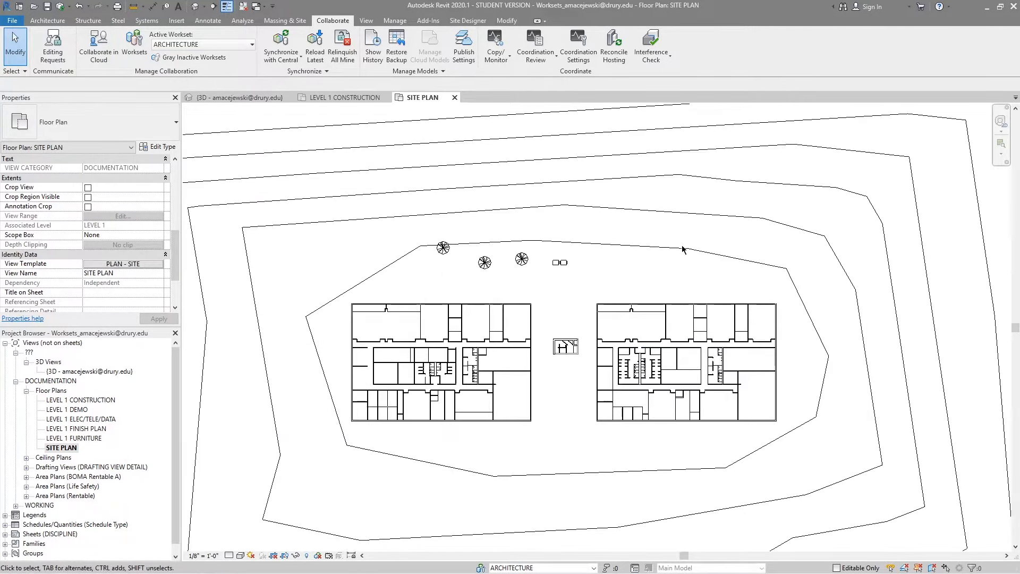
pyautogui.moveTo(593, 347); pyautogui.dragTo(624, 337, button='middle')
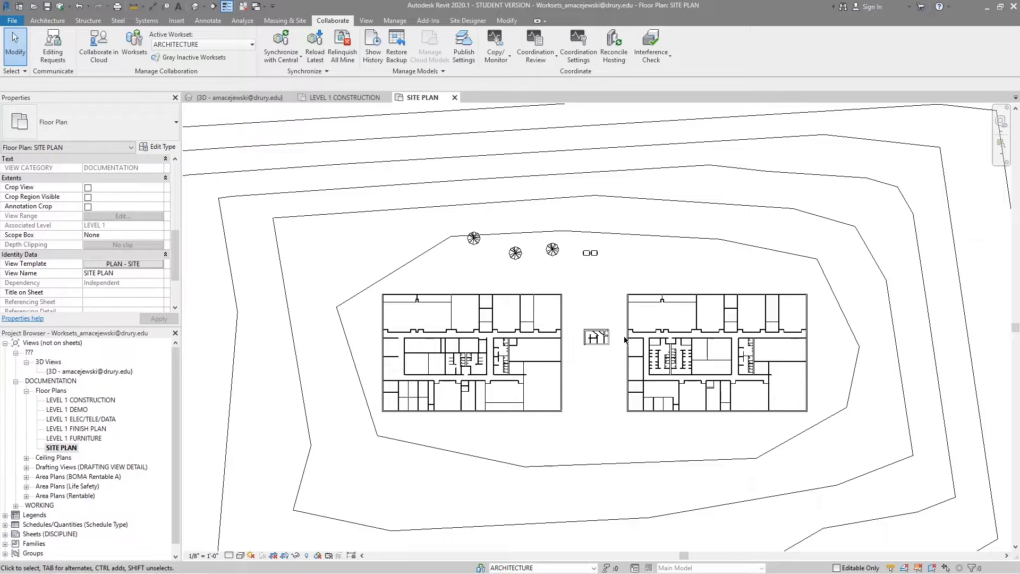
pyautogui.click(123, 264)
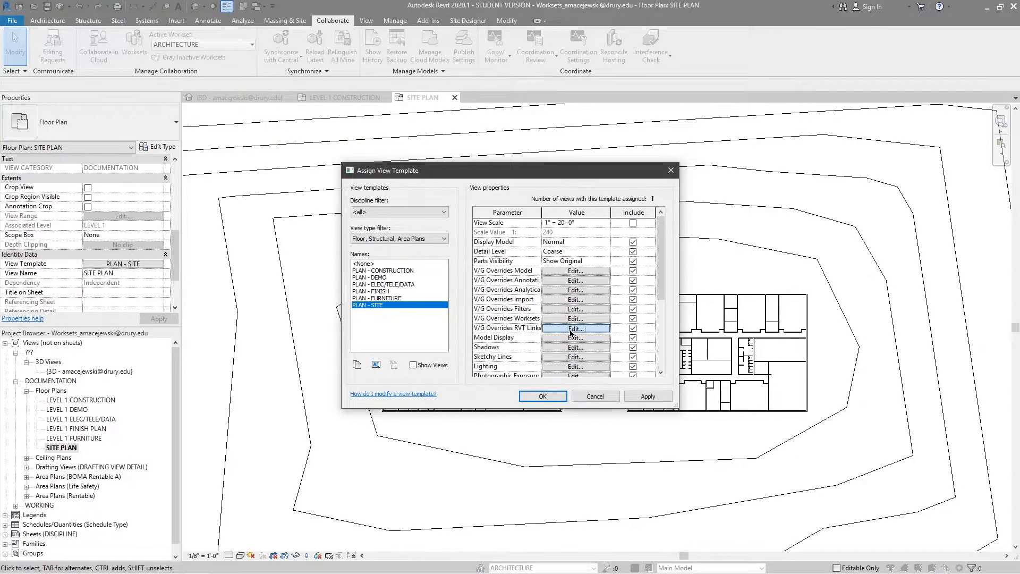
pyautogui.click(553, 396)
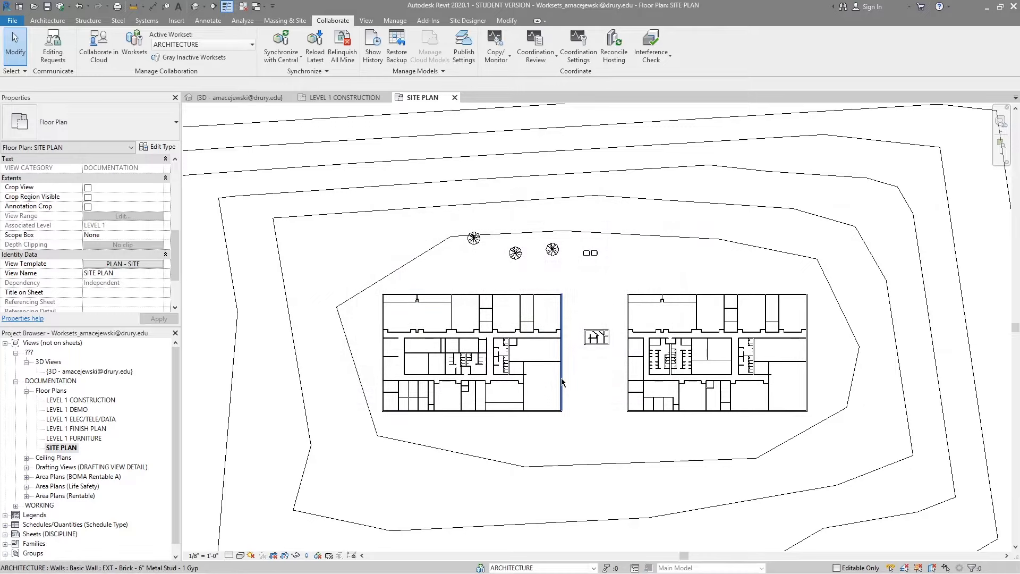
# Step: Turn off the LINKS workset's visibility in all views and accept the workset changes
pyautogui.click(134, 45)
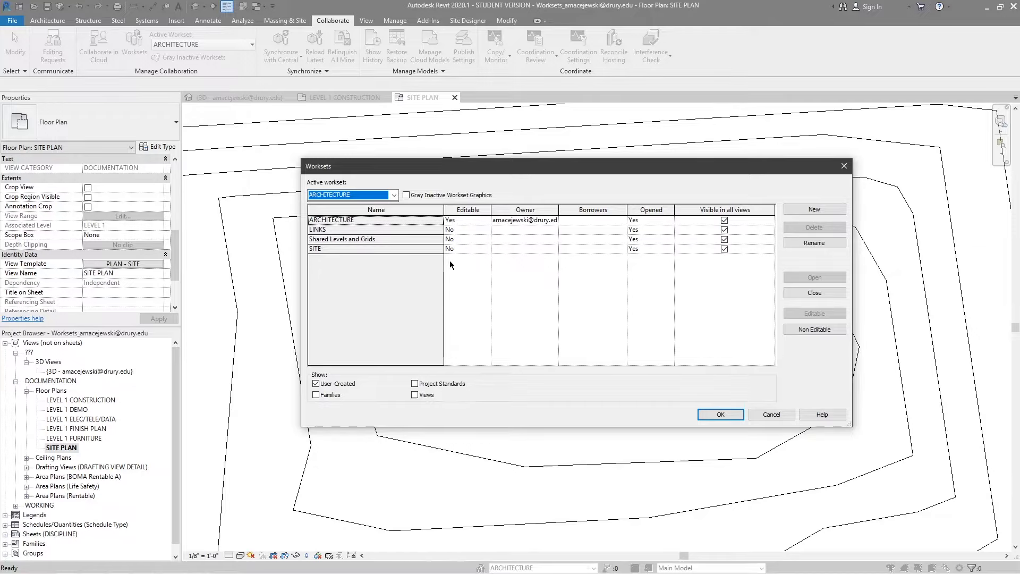
pyautogui.click(360, 239)
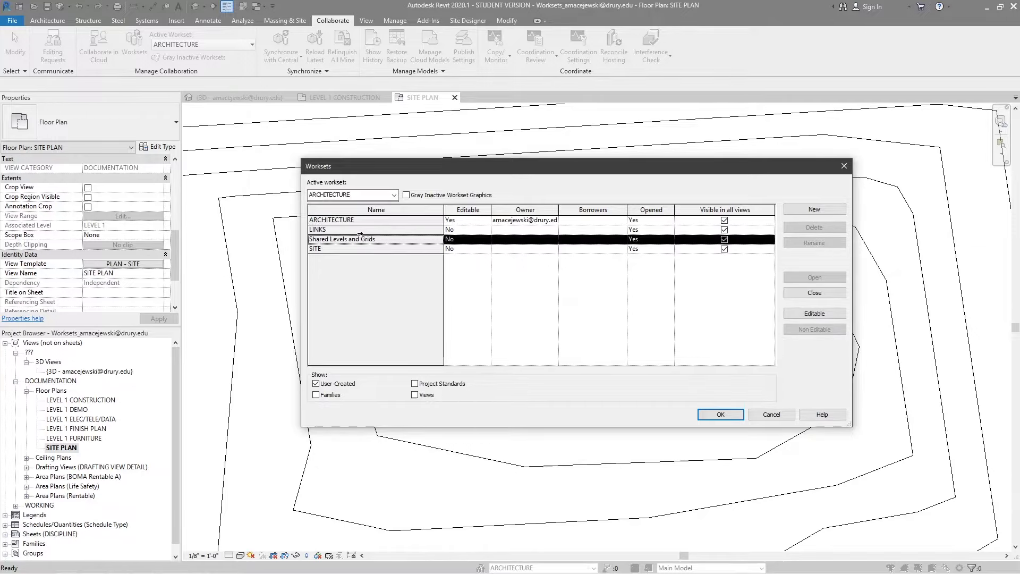
pyautogui.click(553, 230)
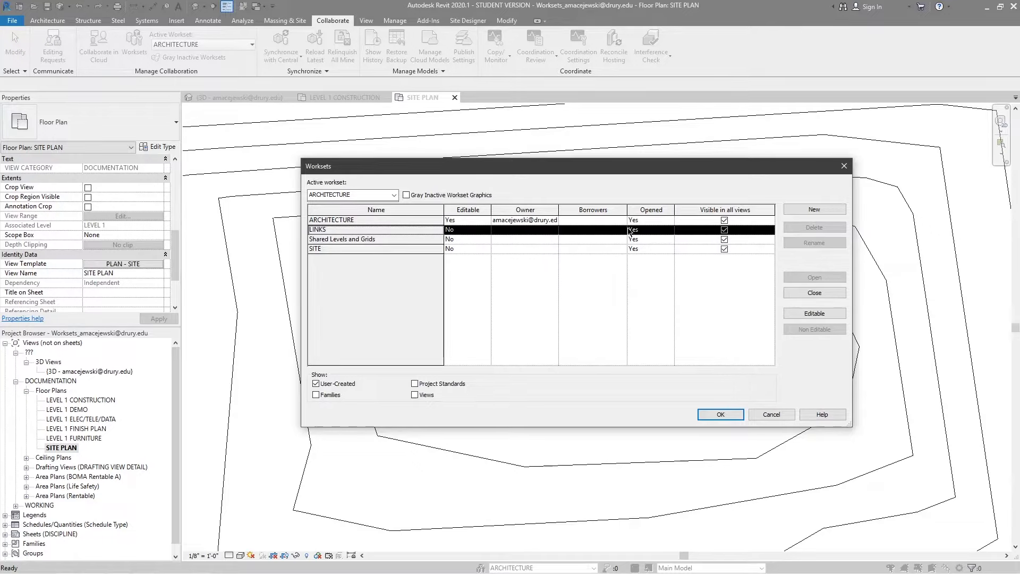
pyautogui.click(724, 230)
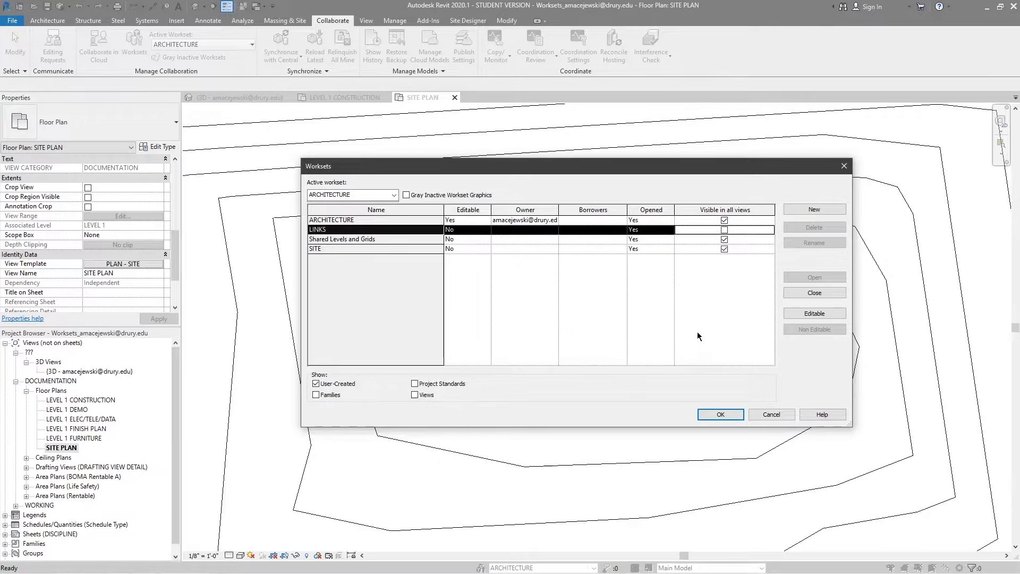
pyautogui.click(726, 415)
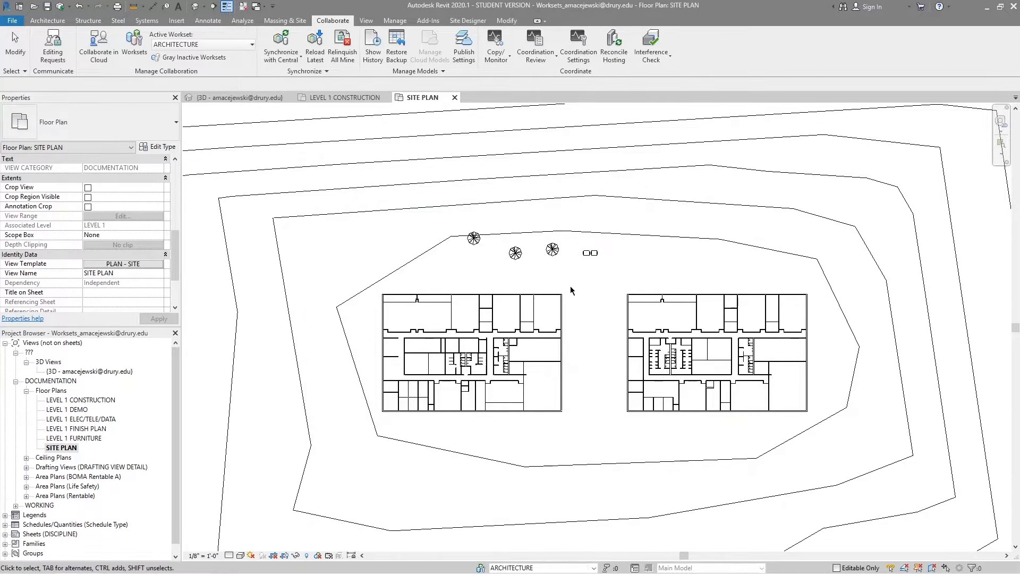
pyautogui.press('Escape')
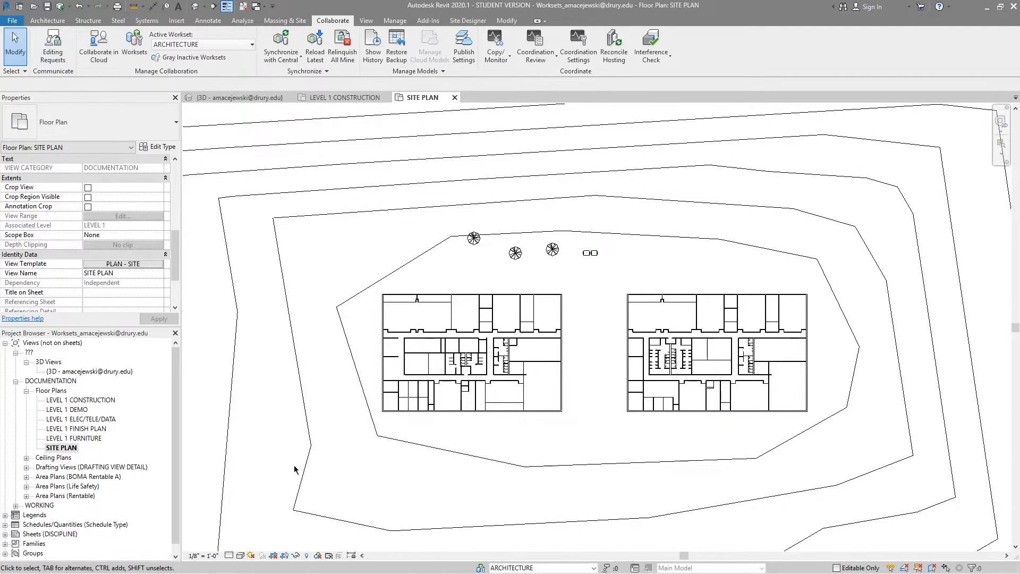
# Step: Assign the topography surface in the SITE PLAN view to the LINKS workset
pyautogui.scroll(-3, 565, 367)
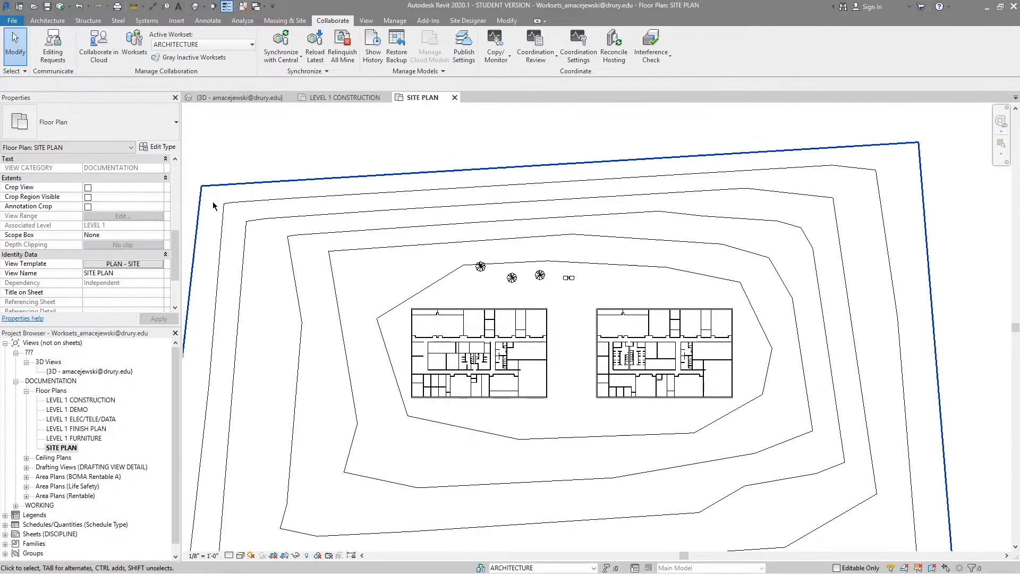
pyautogui.click(608, 242)
pyautogui.click(157, 245)
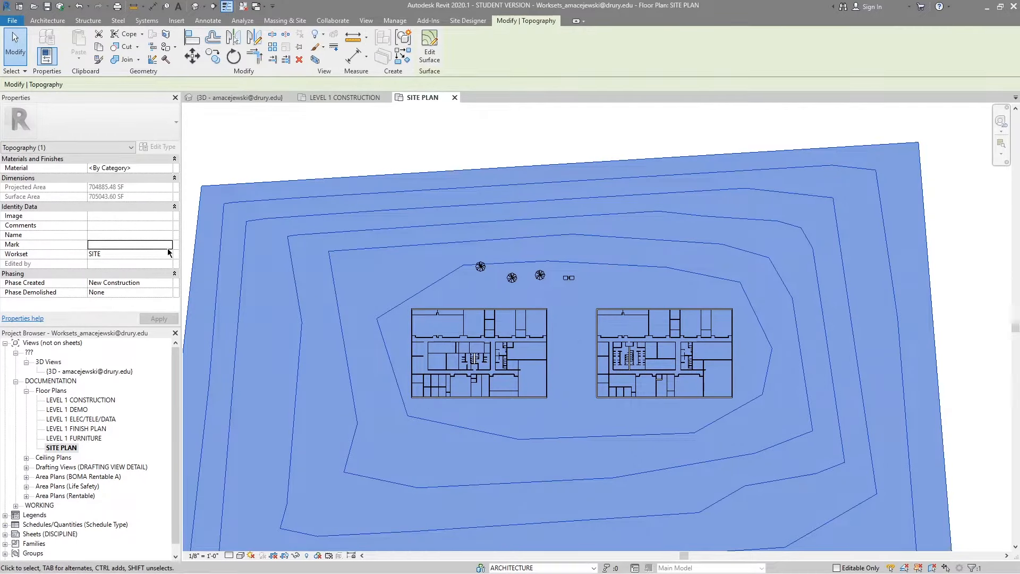
pyautogui.click(168, 254)
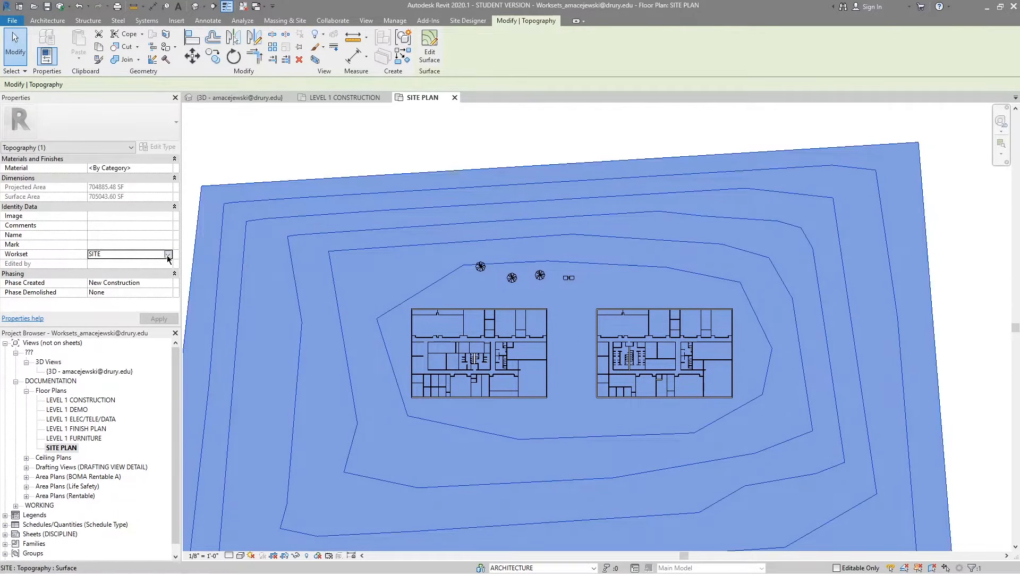
pyautogui.click(168, 255)
pyautogui.click(95, 271)
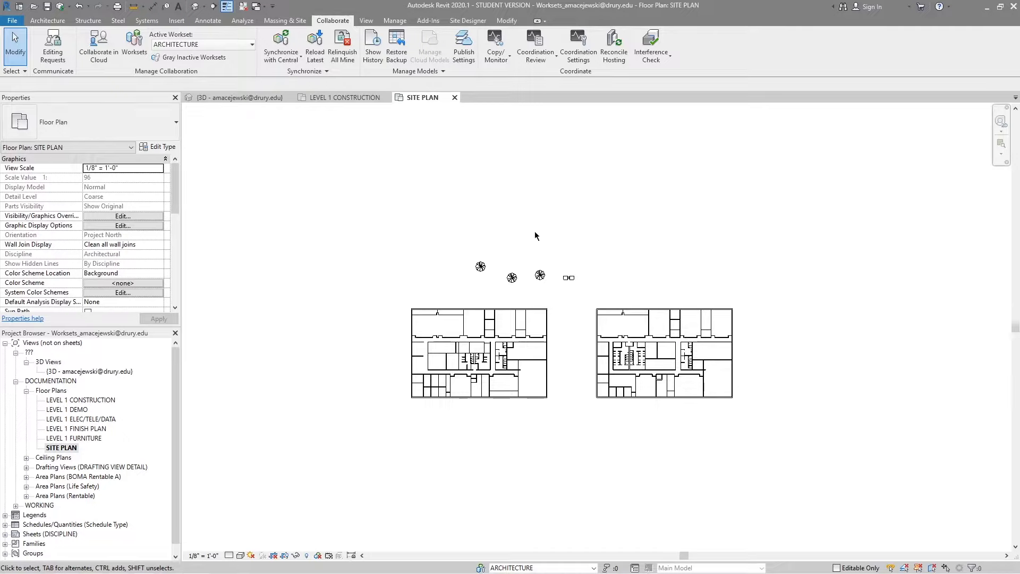
# Step: Set the LINKS workset to Show in the PLAN - SITE view template and accept the template changes
pyautogui.scroll(-8, 126, 285)
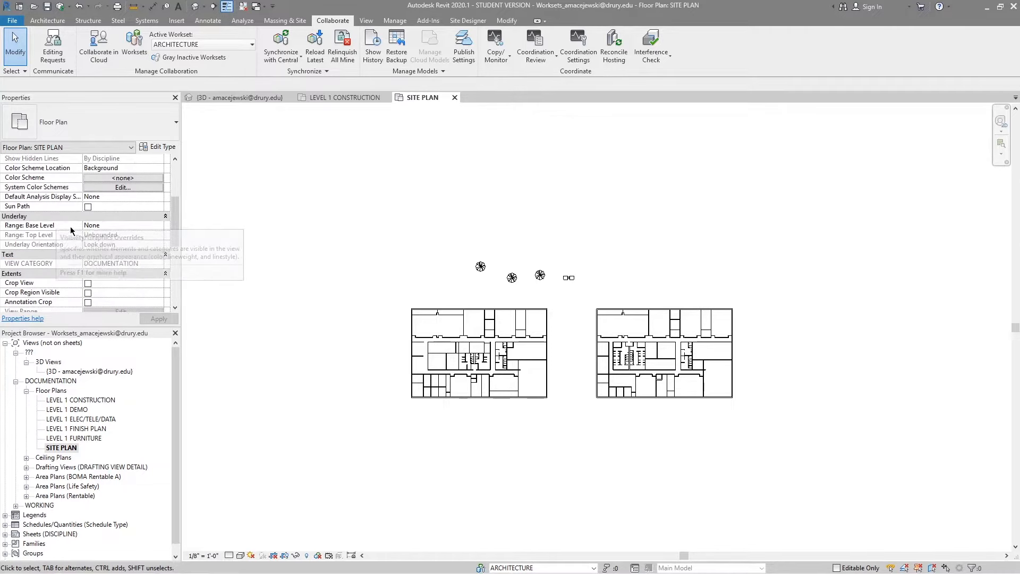
pyautogui.click(125, 284)
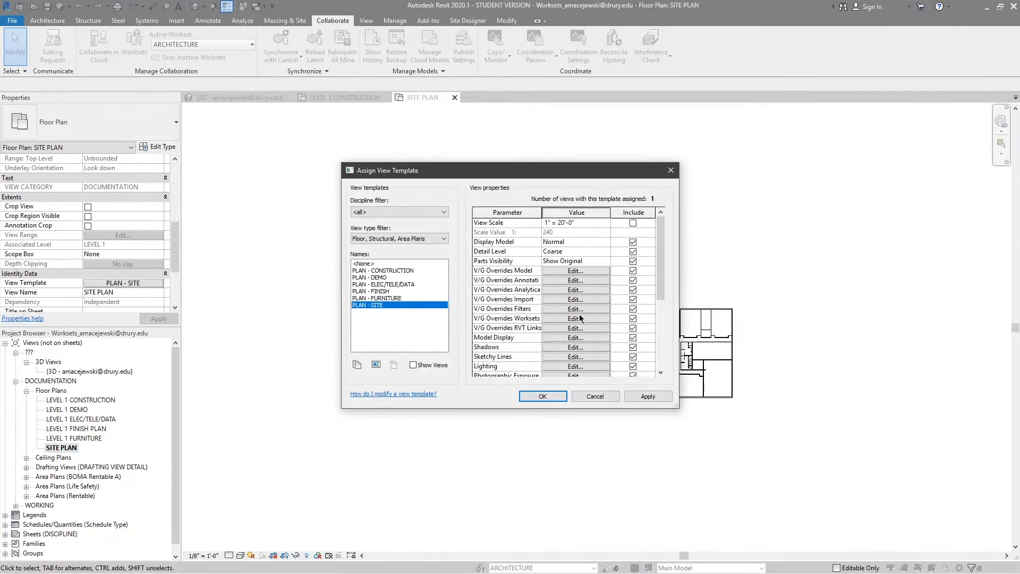
pyautogui.click(570, 318)
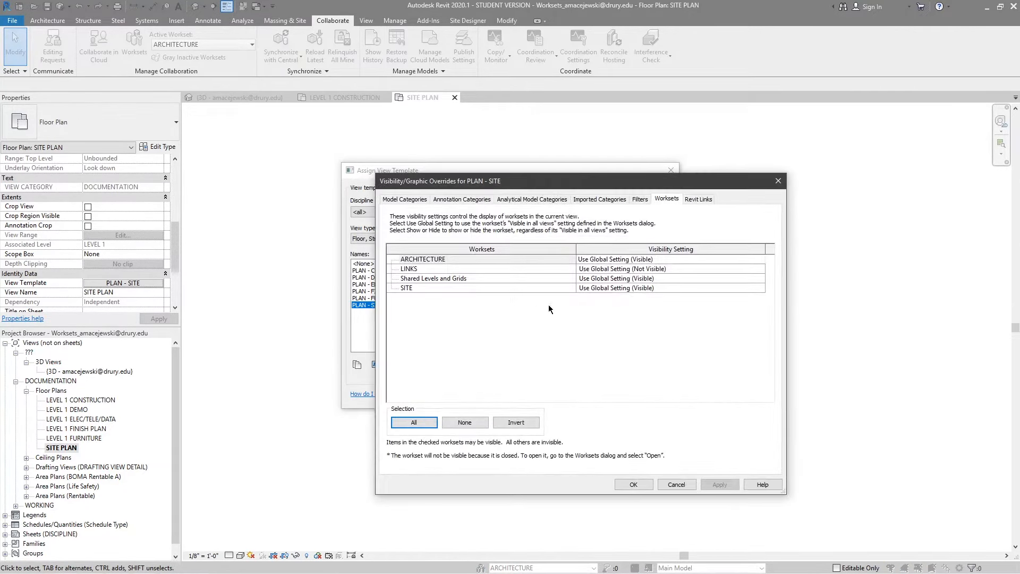
pyautogui.click(763, 267)
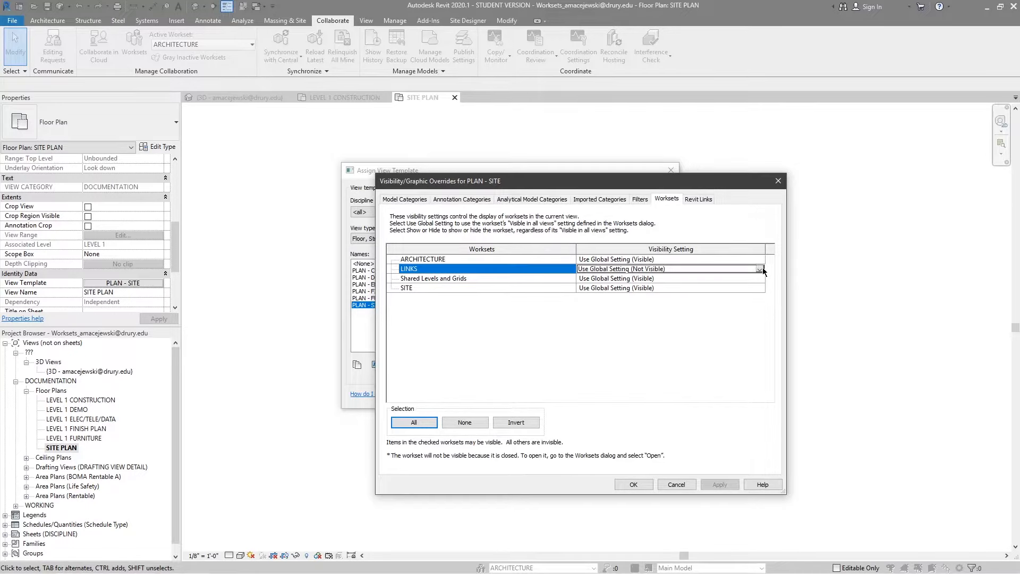
pyautogui.click(763, 266)
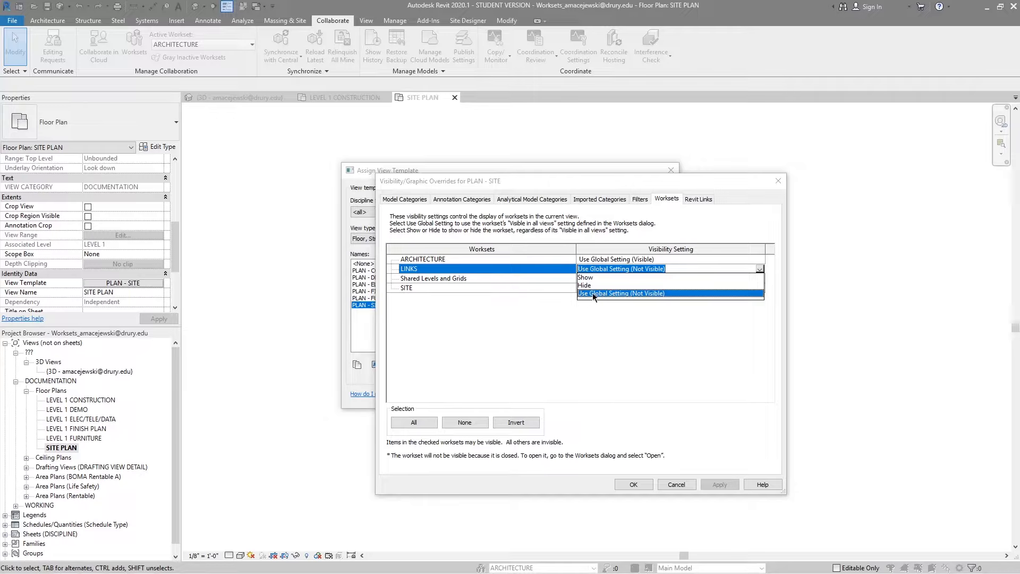
pyautogui.click(590, 277)
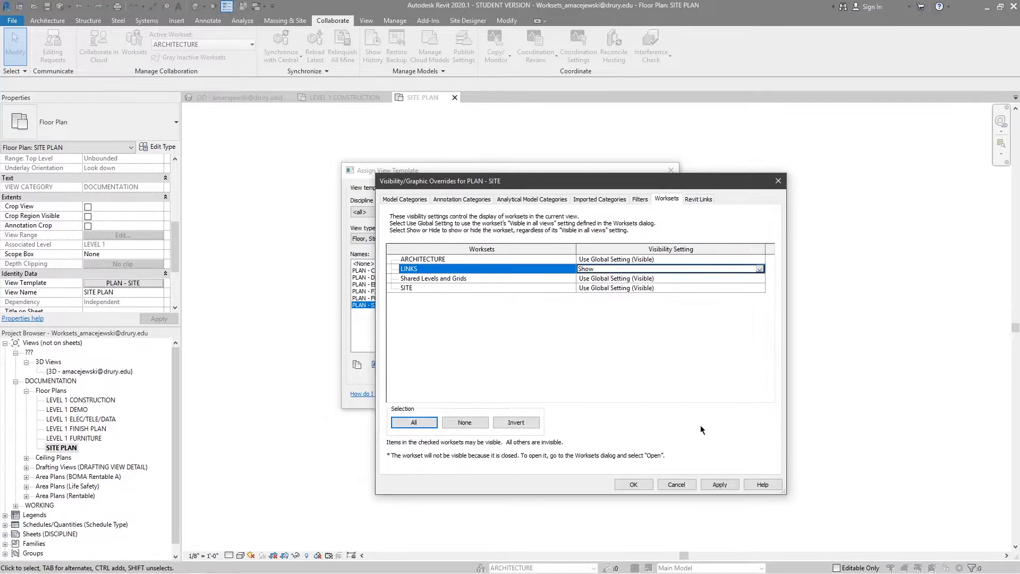
pyautogui.click(637, 486)
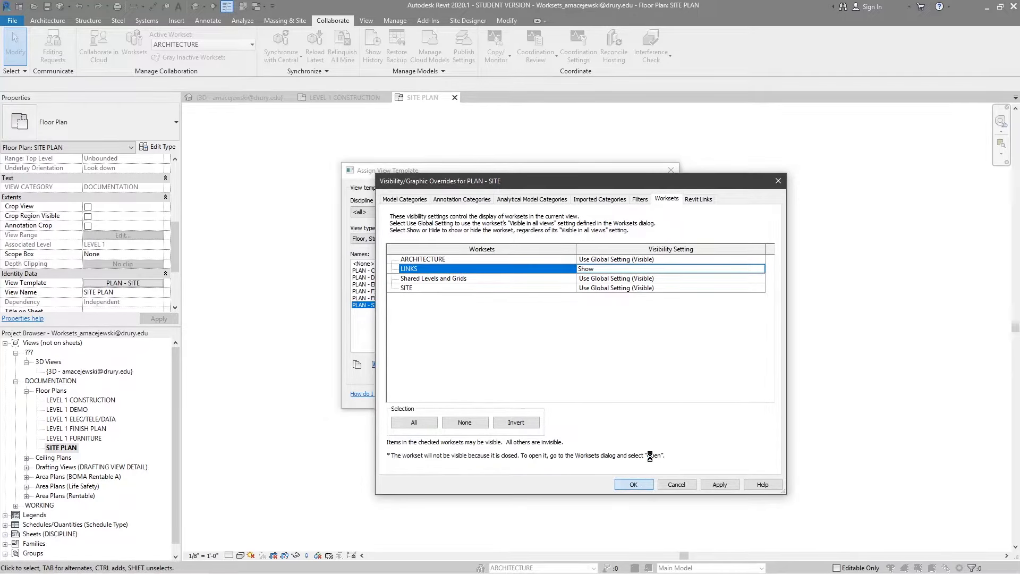
pyautogui.click(549, 397)
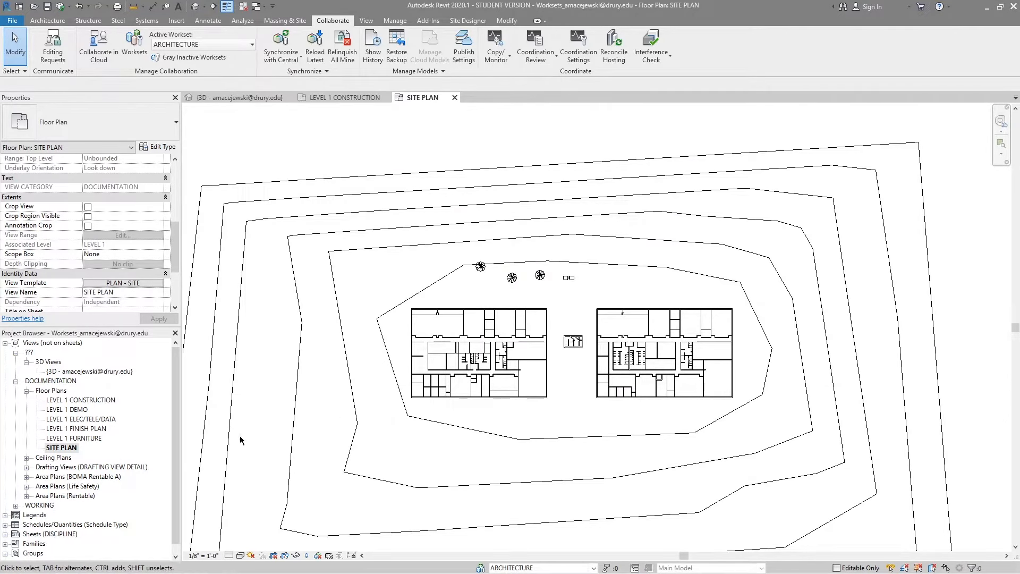
# Step: Reassign the topography surface to the SITE workset
pyautogui.click(470, 207)
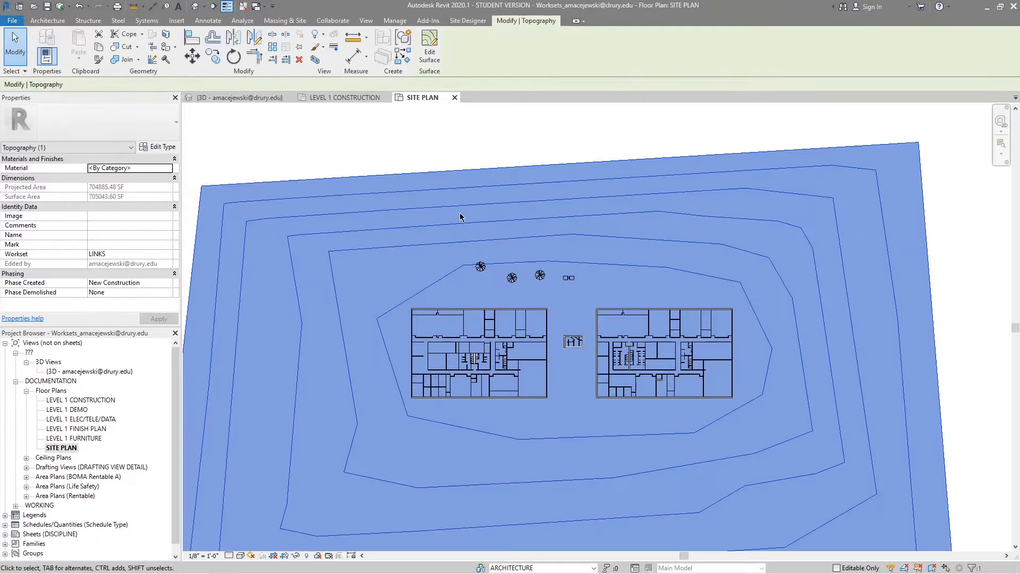
pyautogui.click(164, 253)
pyautogui.click(167, 253)
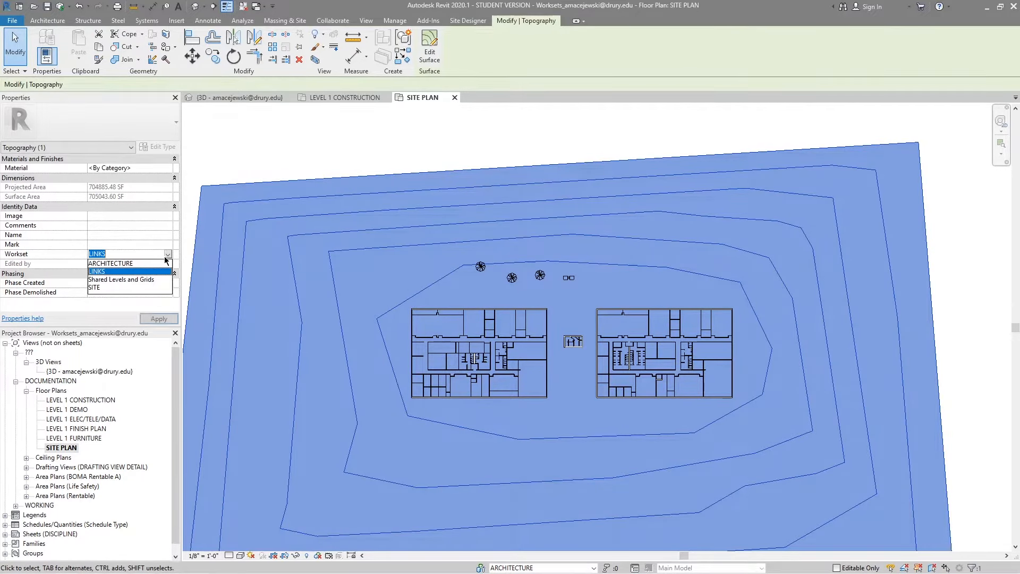
pyautogui.click(128, 270)
pyautogui.click(509, 158)
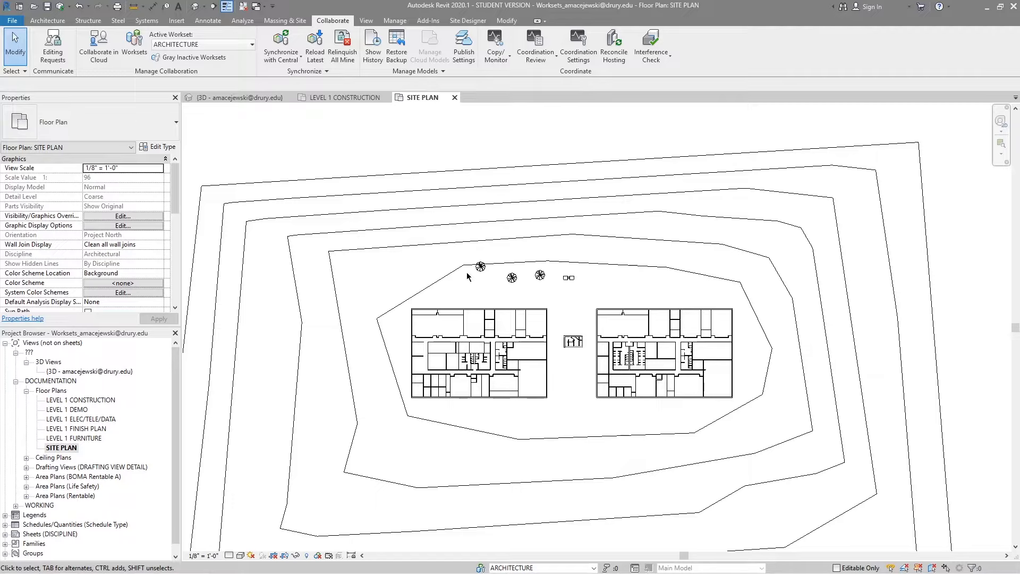
# Step: In the LEVEL 1 CONSTRUCTION floor plan, review the SITE and LINKS workset visibility in the PLAN - CONSTRUCTION view template
pyautogui.click(332, 99)
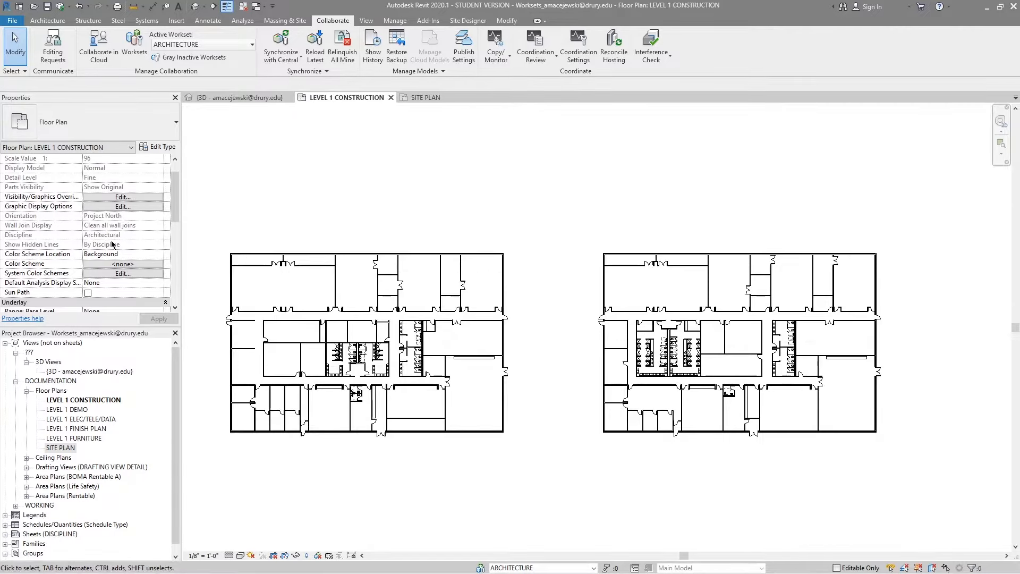
pyautogui.scroll(-5, 112, 244)
pyautogui.click(124, 283)
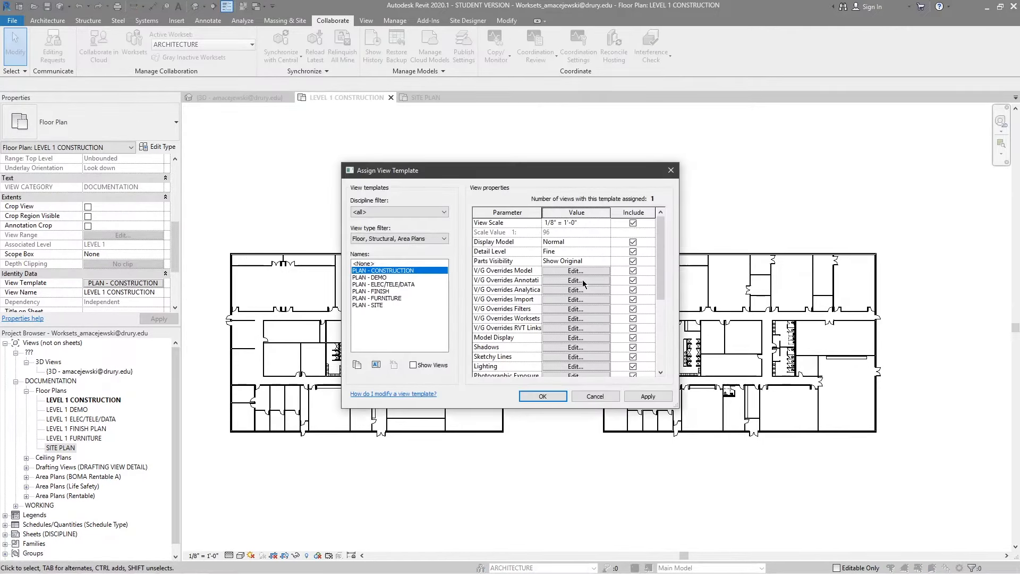
pyautogui.click(589, 320)
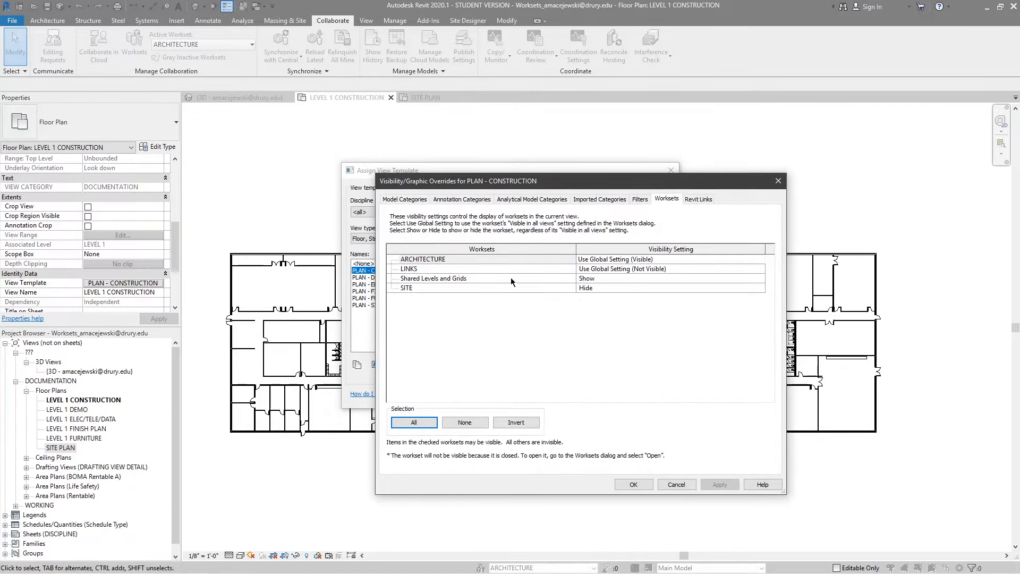
pyautogui.click(761, 291)
pyautogui.click(760, 288)
pyautogui.click(746, 301)
pyautogui.moveTo(531, 180); pyautogui.dragTo(628, 180)
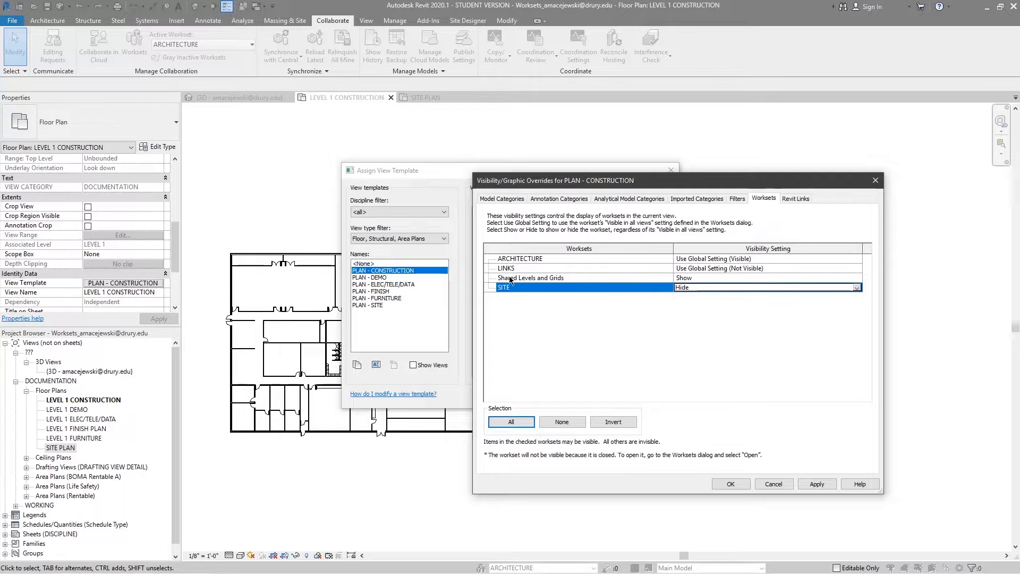
pyautogui.click(758, 268)
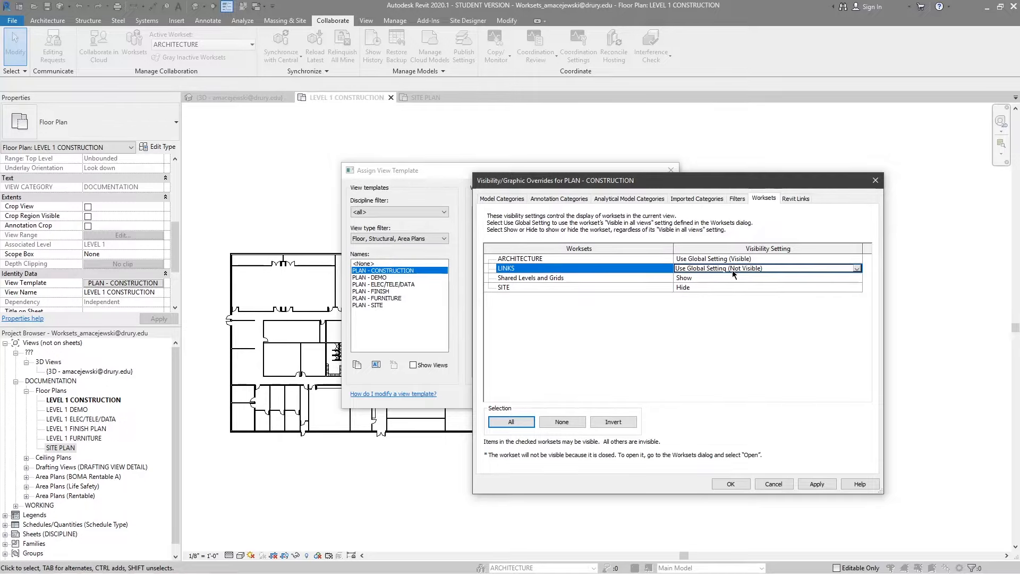
pyautogui.click(608, 259)
pyautogui.click(730, 484)
pyautogui.click(526, 394)
# Step: In the 3D view's Visibility/Graphic Overrides, set the LINKS workset to Show and apply the change
pyautogui.click(250, 98)
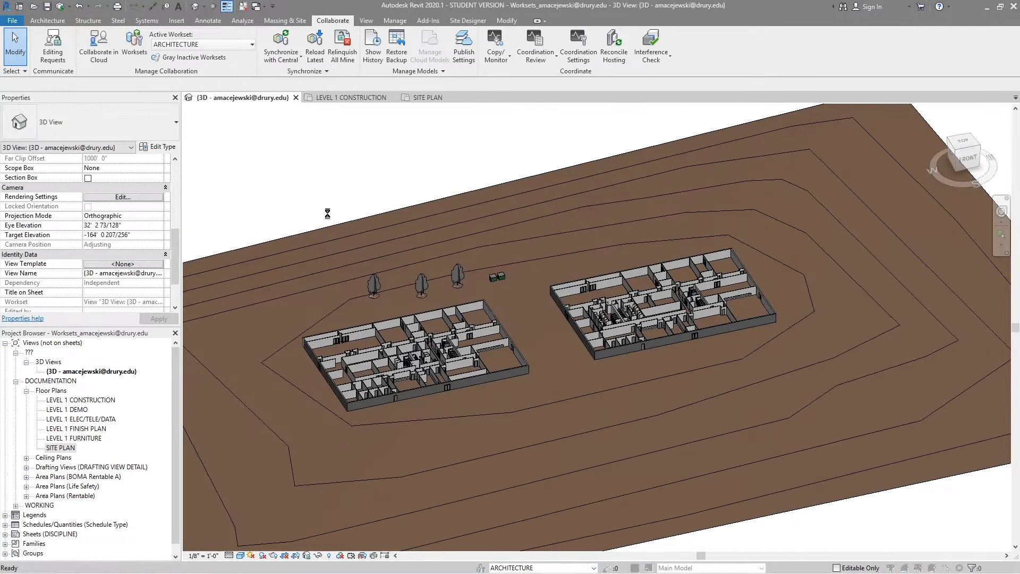
pyautogui.press('v')
pyautogui.press('v')
pyautogui.click(761, 198)
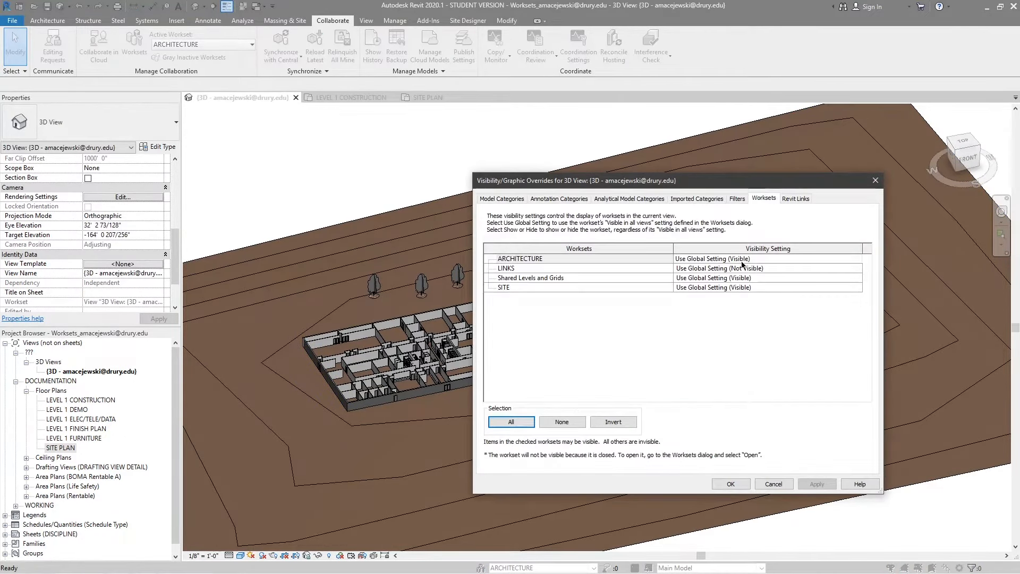
pyautogui.moveTo(639, 184); pyautogui.dragTo(801, 166)
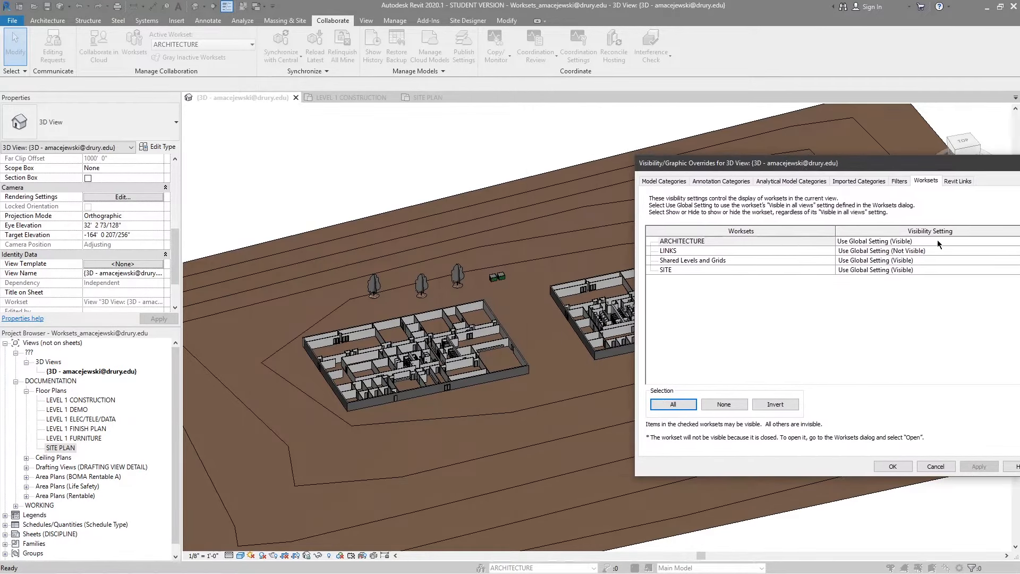
pyautogui.moveTo(805, 158); pyautogui.dragTo(625, 166)
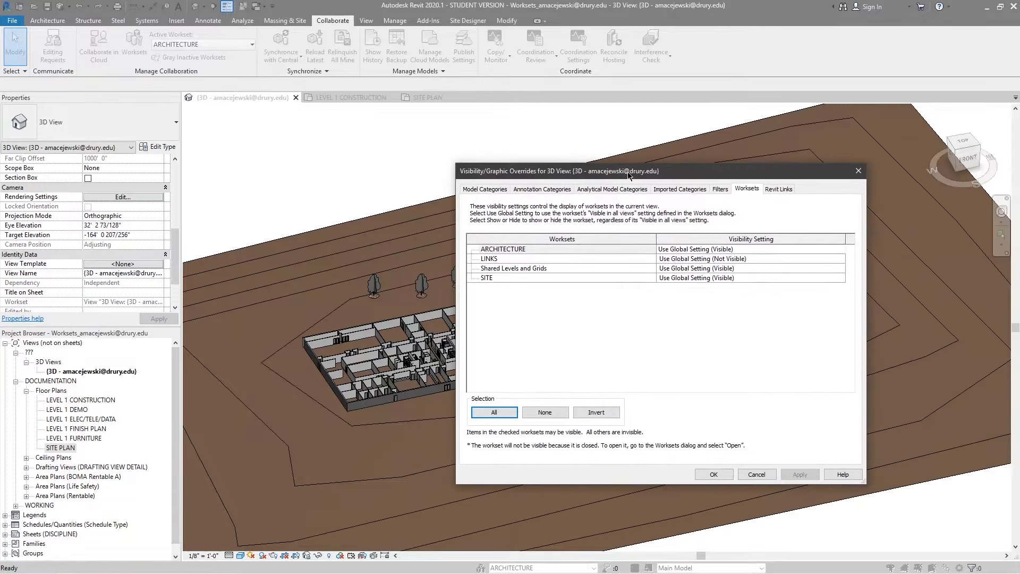
pyautogui.click(840, 260)
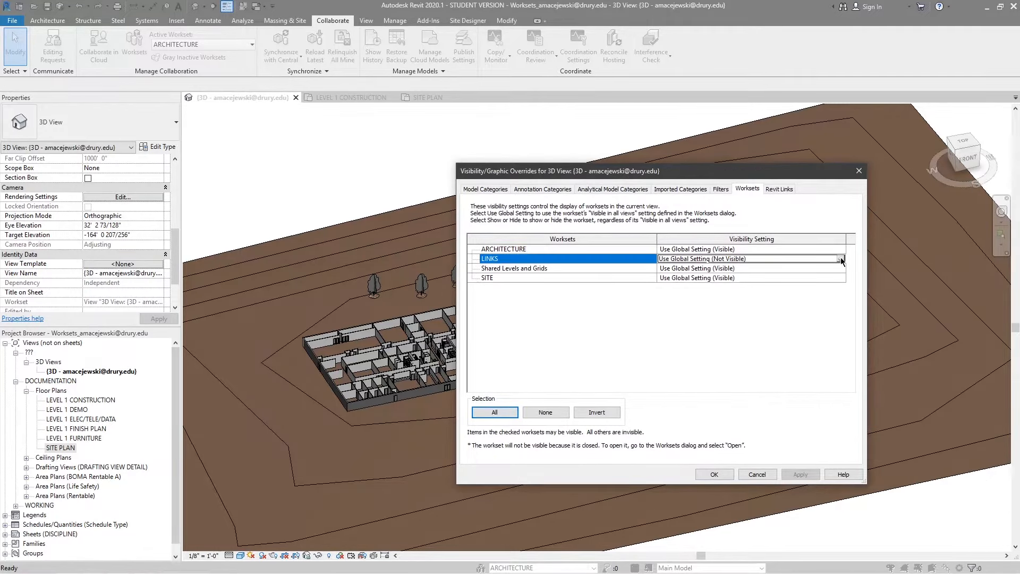
pyautogui.click(840, 259)
pyautogui.click(674, 268)
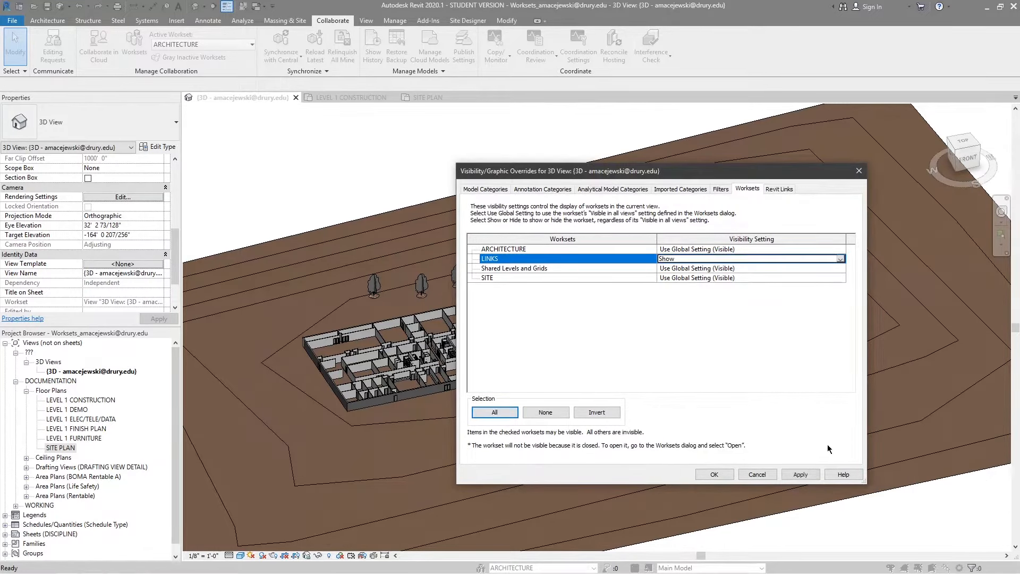
pyautogui.click(800, 473)
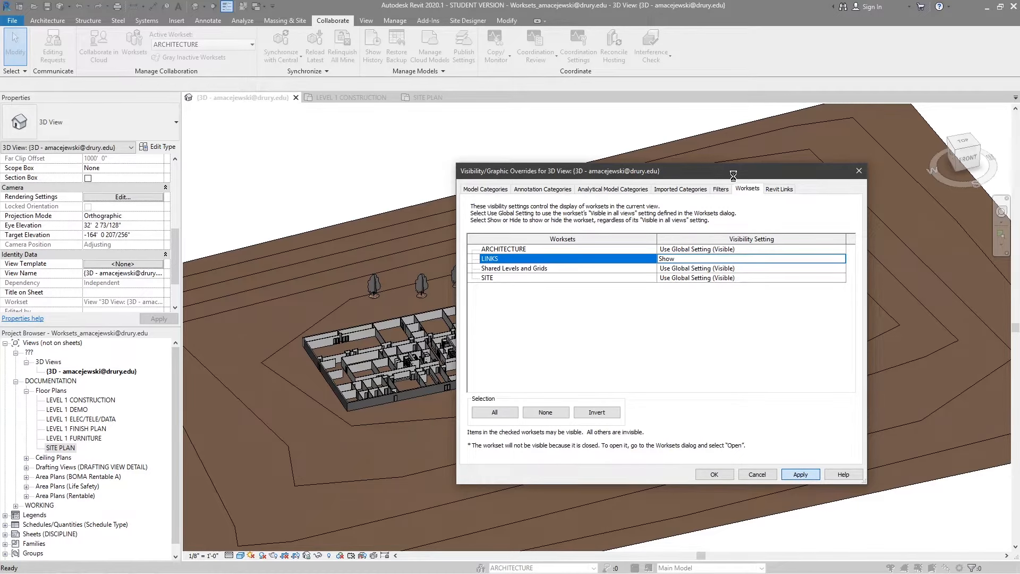
pyautogui.moveTo(534, 171); pyautogui.dragTo(660, 168)
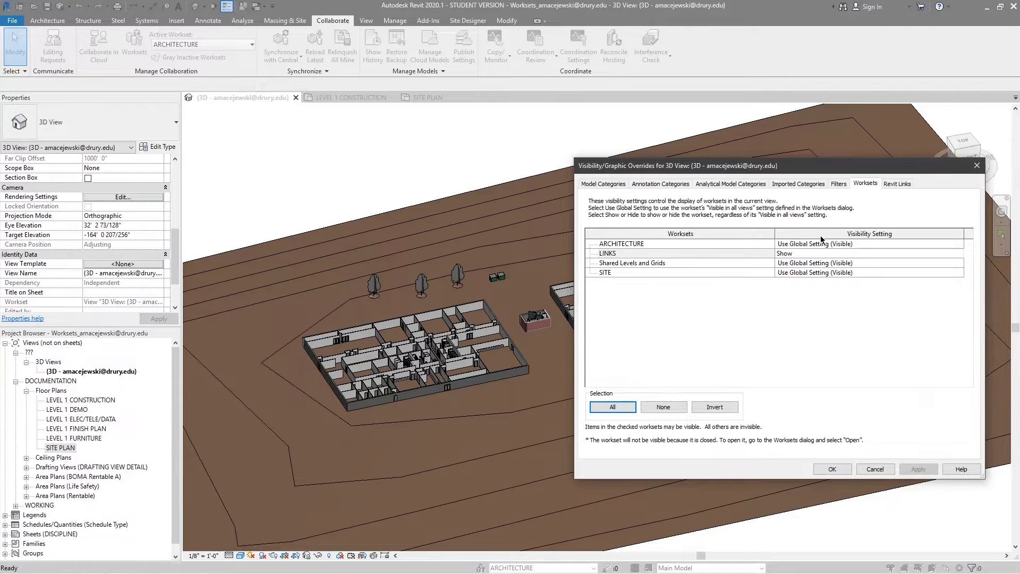
pyautogui.click(614, 256)
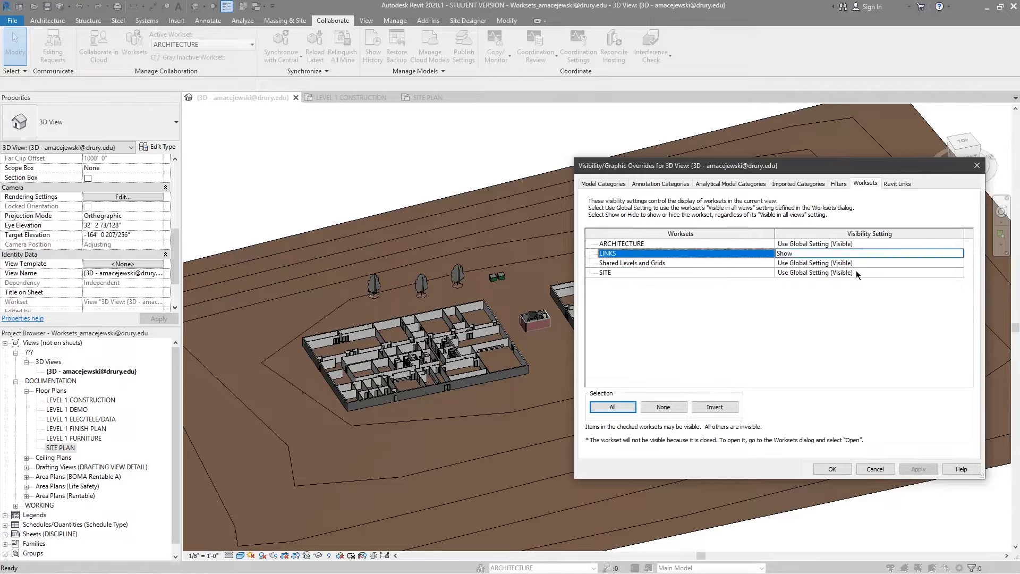
# Step: Turn off the visibility of the Wall Joins.rvt link in the 3D view's overrides and apply the change
pyautogui.click(961, 254)
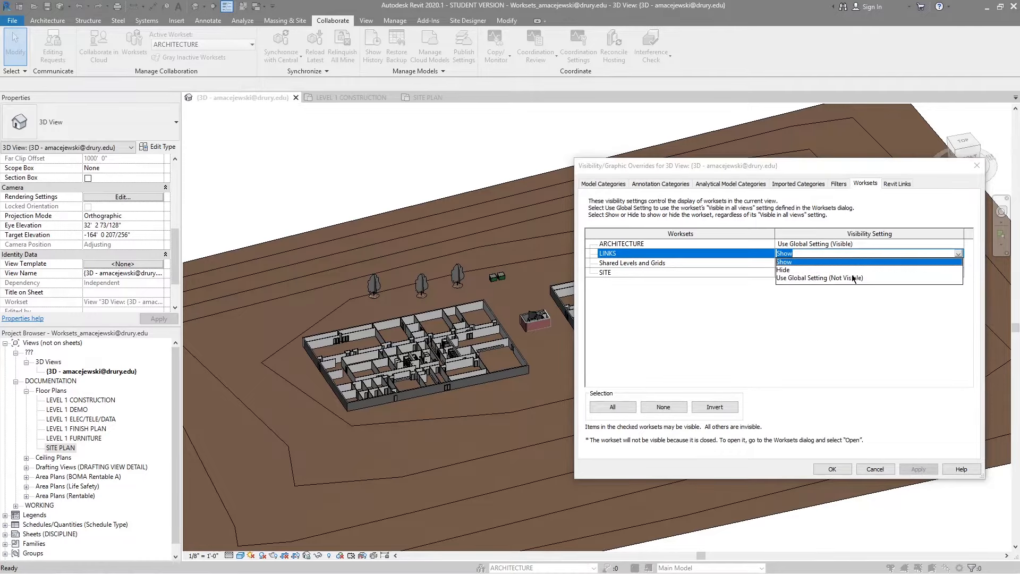
pyautogui.click(967, 257)
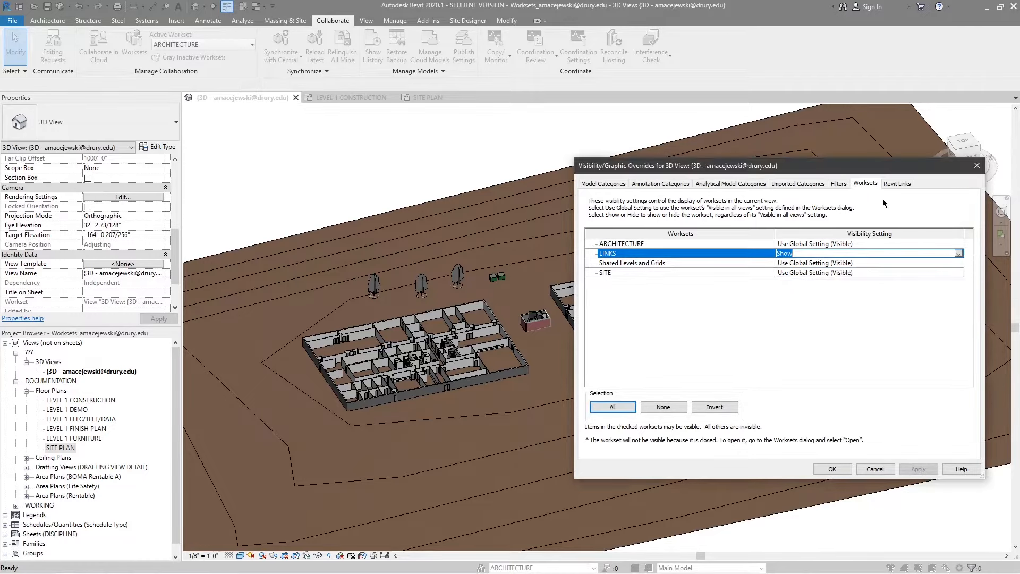
pyautogui.click(902, 185)
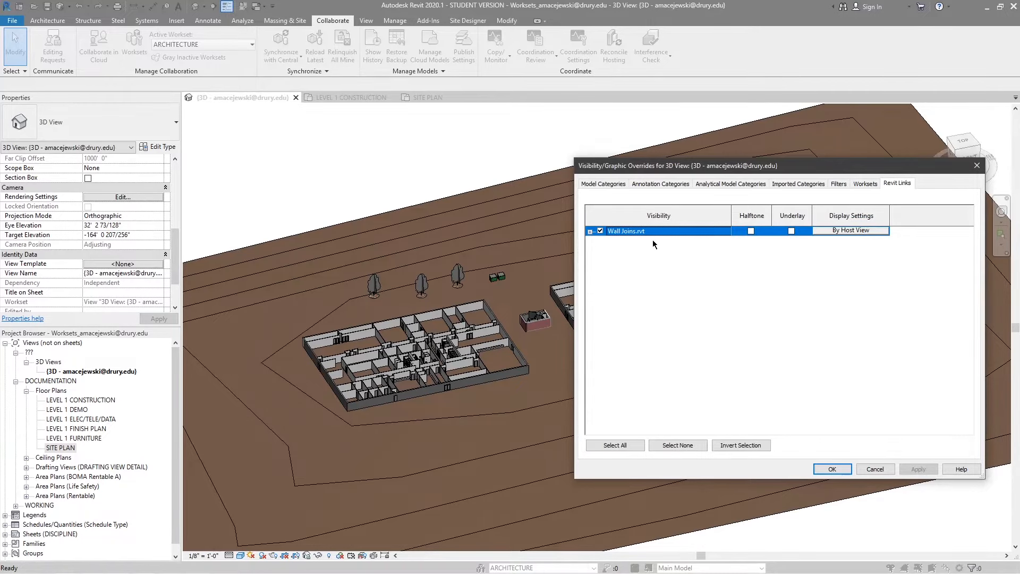
pyautogui.click(600, 230)
pyautogui.click(916, 469)
pyautogui.click(869, 184)
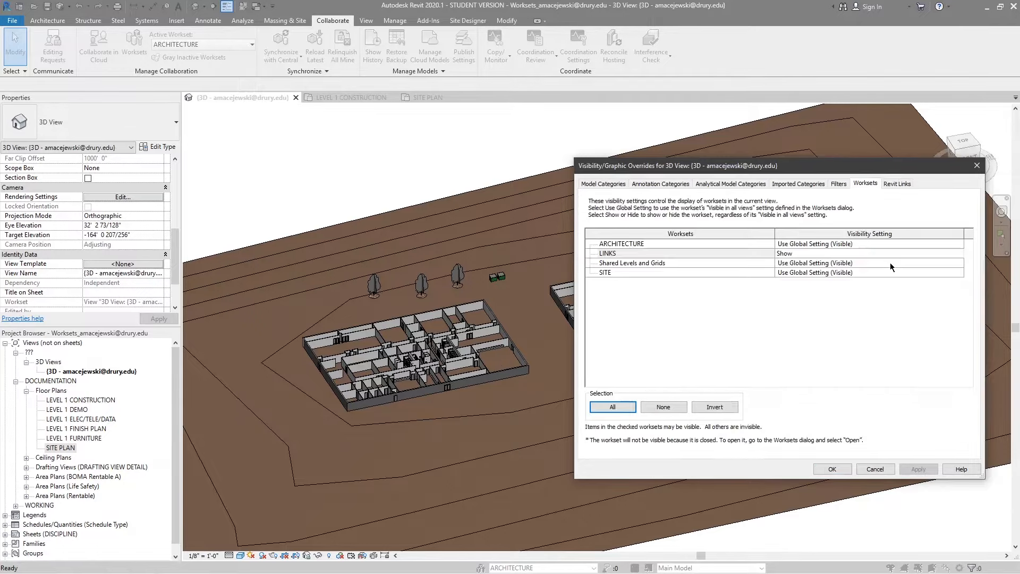
# Step: Turn the Wall Joins.rvt link back on and set the LINKS workset to Use Global Setting (Not Visible) in the 3D view's overrides
pyautogui.click(896, 184)
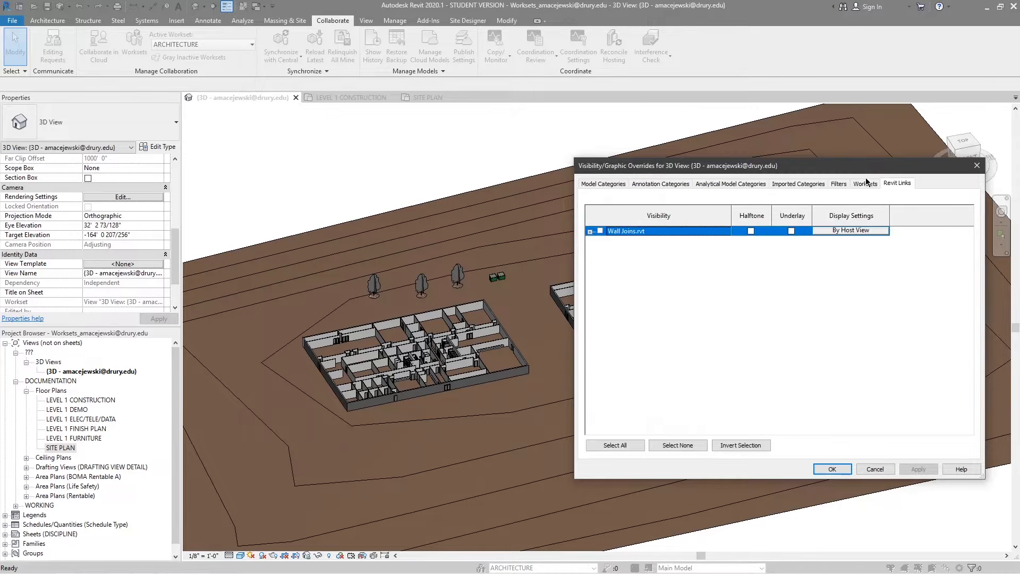
pyautogui.click(600, 230)
pyautogui.click(867, 183)
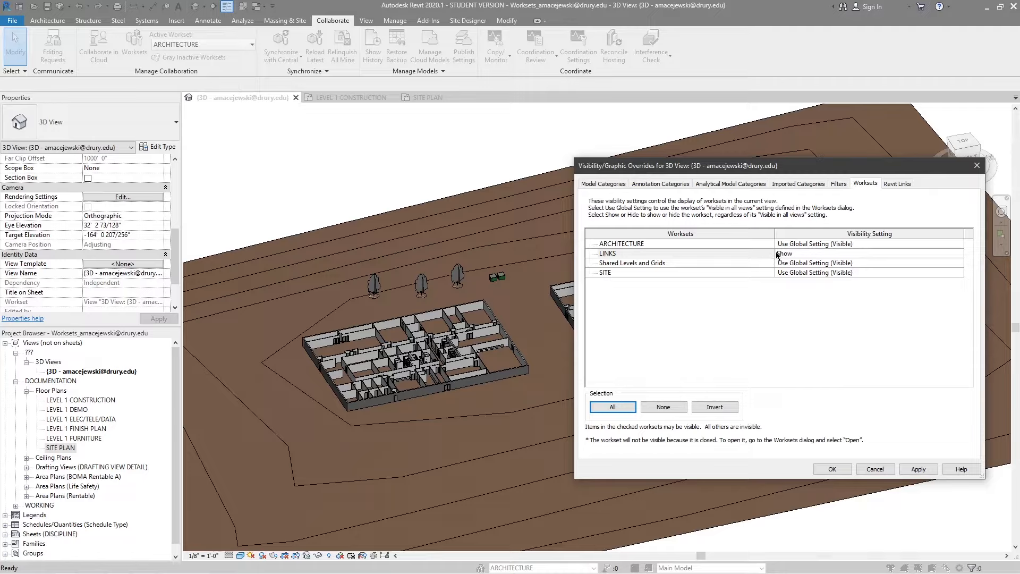
pyautogui.click(959, 253)
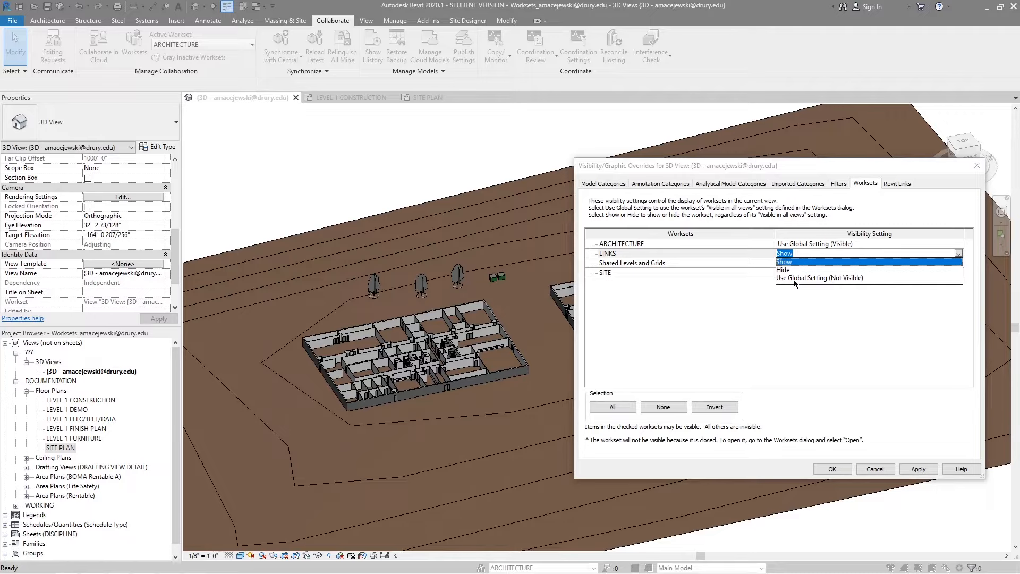
pyautogui.click(793, 278)
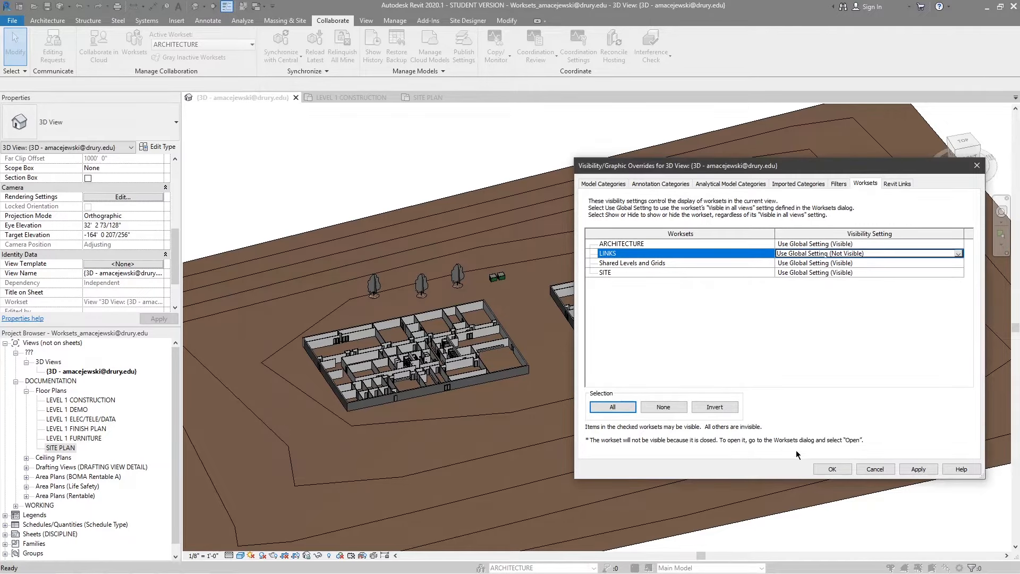
pyautogui.click(832, 469)
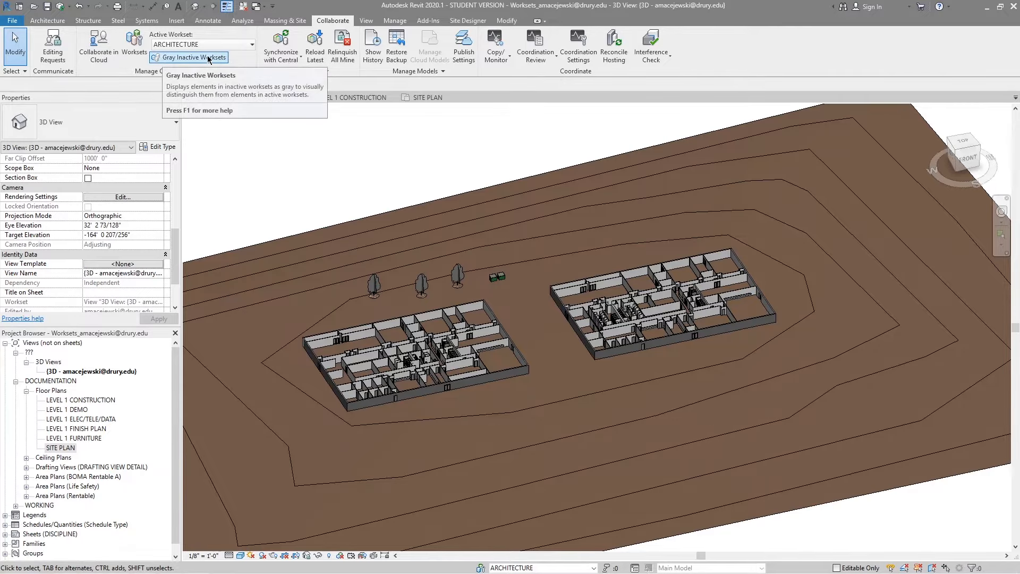
# Step: Gray out the graphics of inactive worksets in the 3D view and make SITE the active workset
pyautogui.click(133, 50)
pyautogui.click(420, 196)
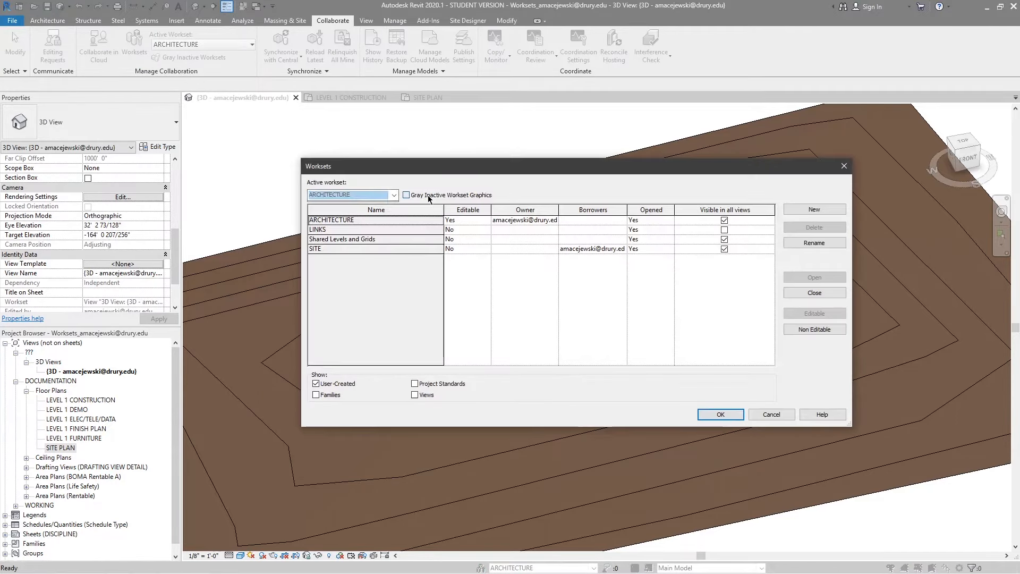
pyautogui.click(407, 196)
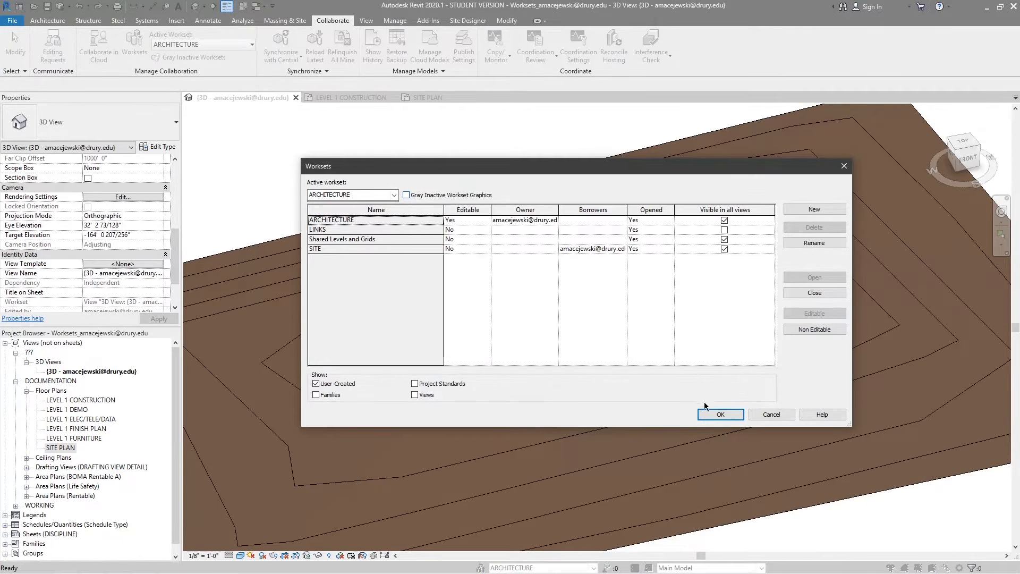
pyautogui.click(718, 414)
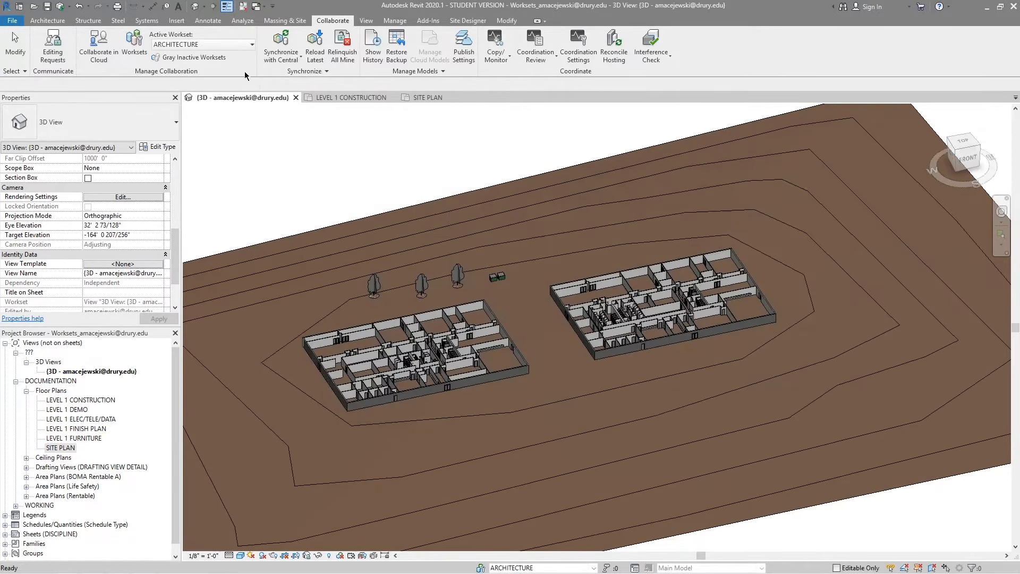
pyautogui.click(179, 59)
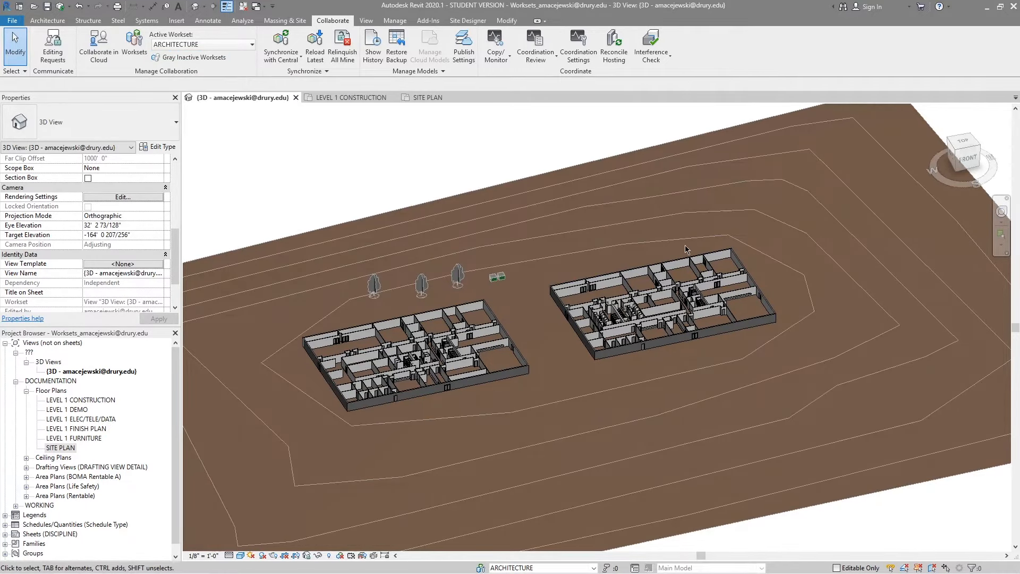
pyautogui.scroll(1, 350, 485)
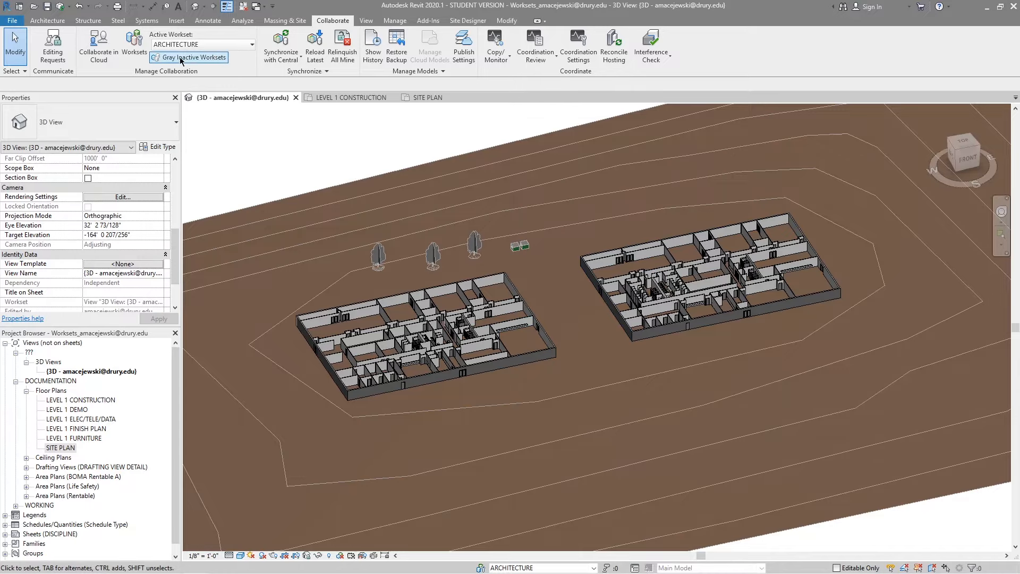
pyautogui.click(191, 45)
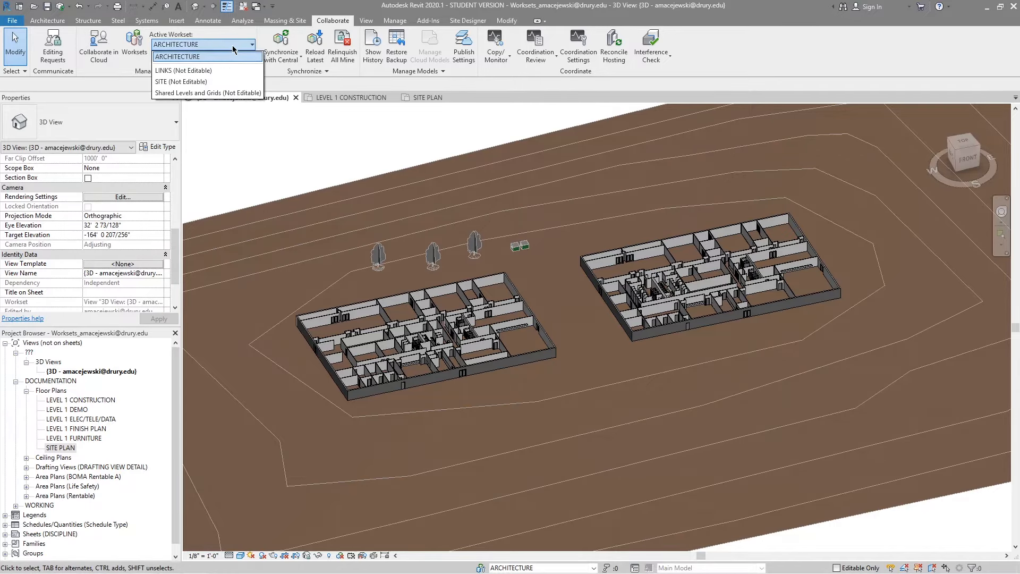
pyautogui.click(190, 81)
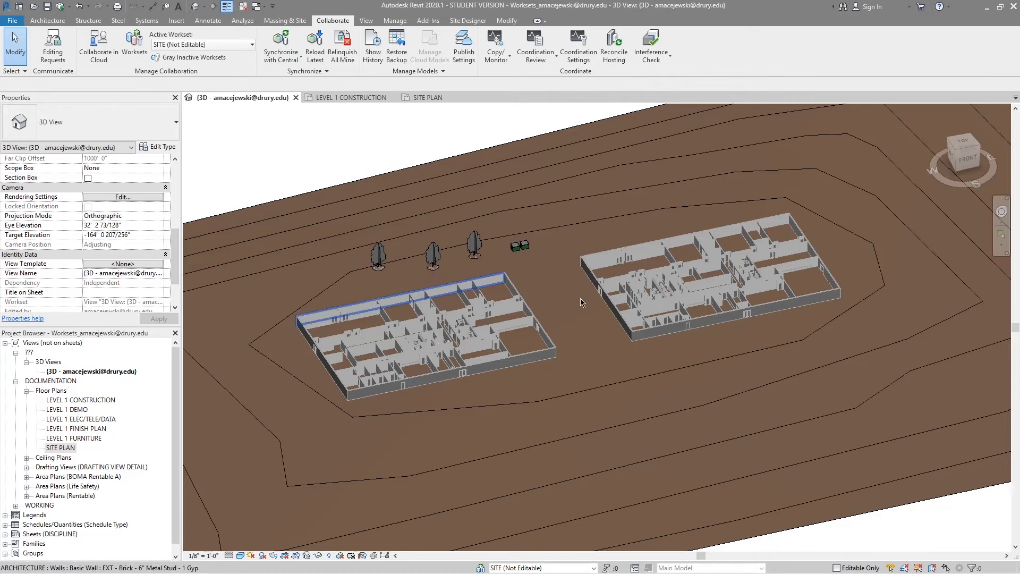
# Step: Make ARCHITECTURE the active workset again and turn off the graying of inactive worksets
pyautogui.click(223, 45)
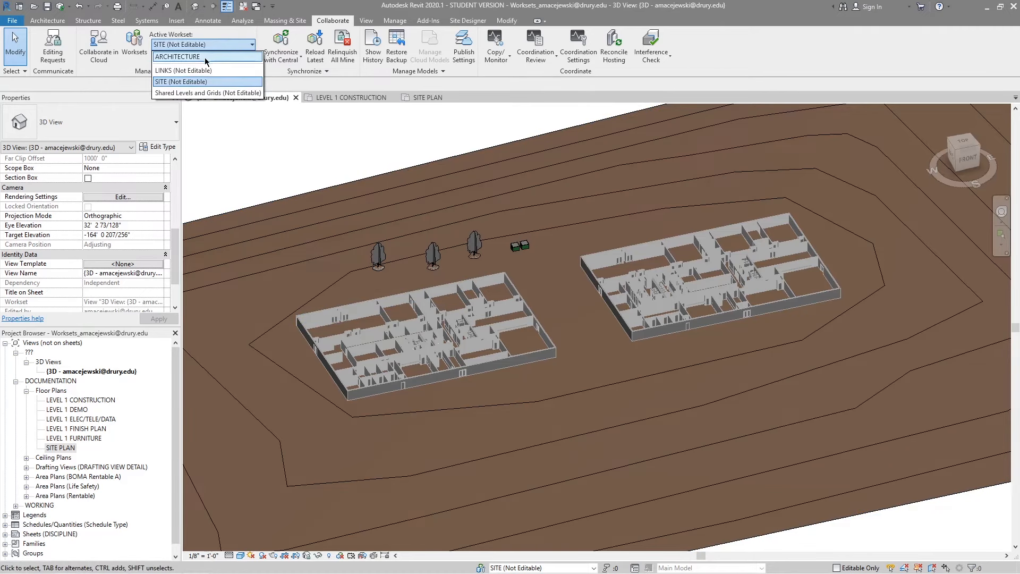
pyautogui.click(206, 57)
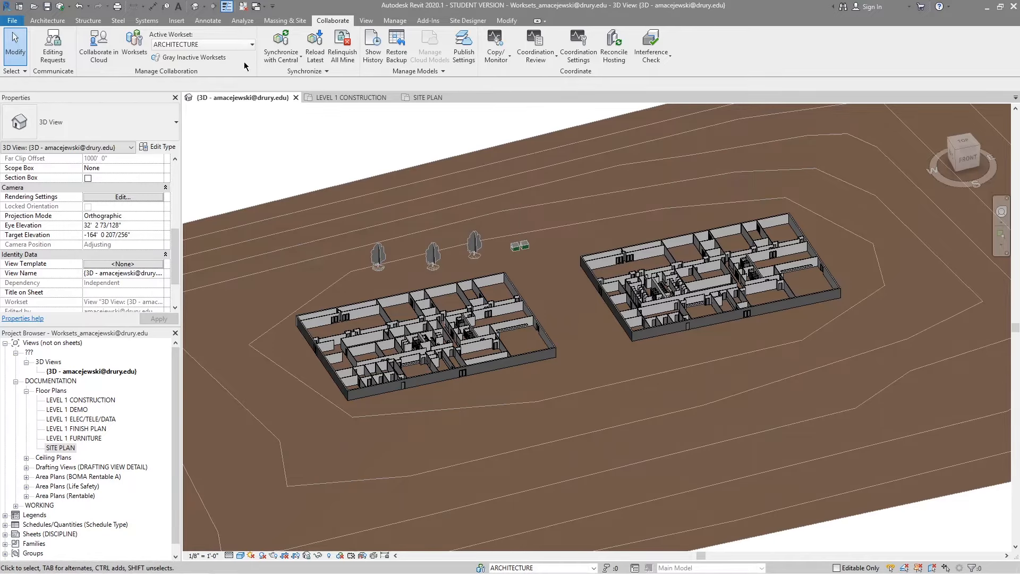
pyautogui.click(220, 44)
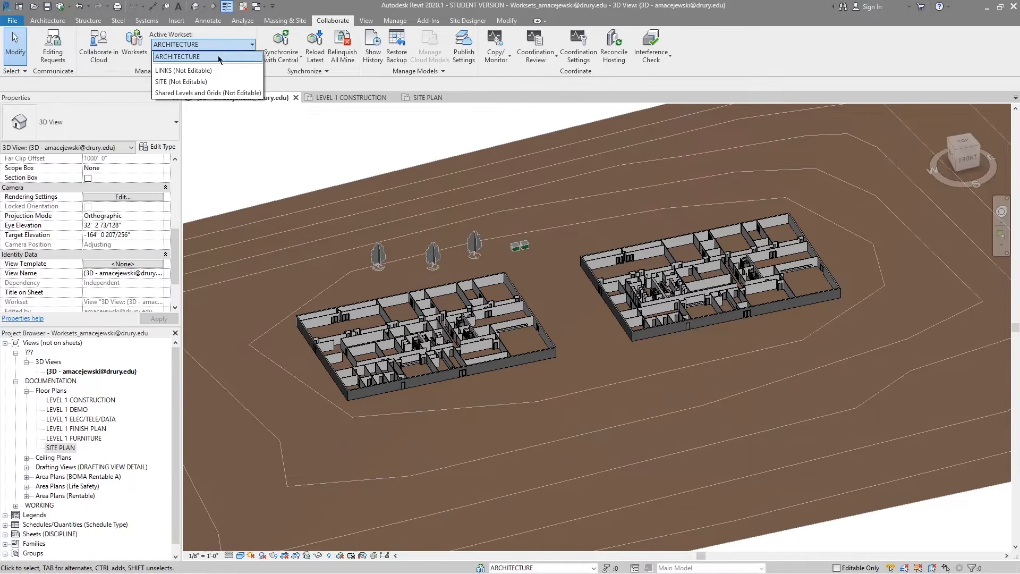
pyautogui.click(190, 57)
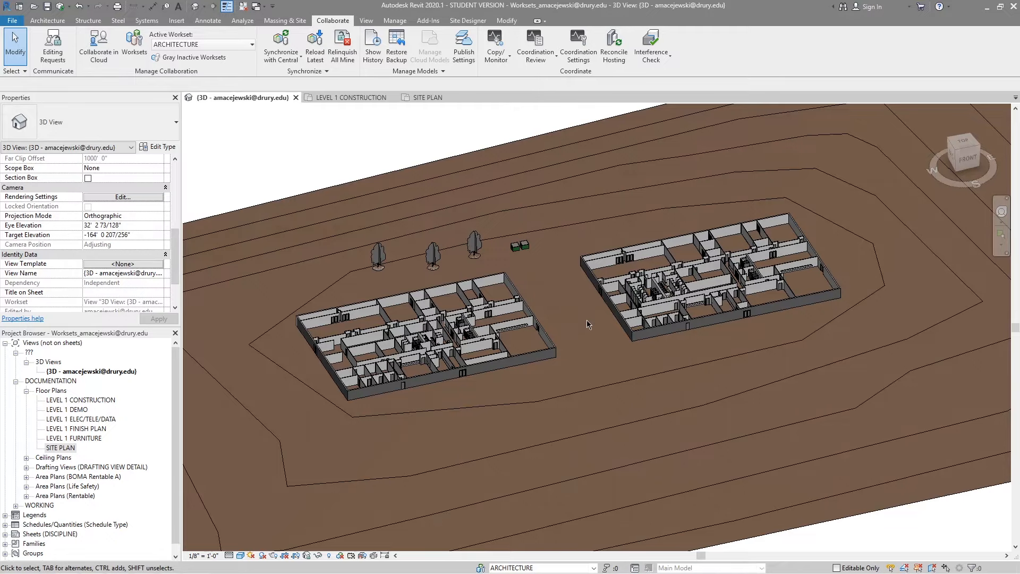
# Step: Review the workset list with the ARCHITECTURE workset selected, and close the Worksets dialog
pyautogui.click(134, 43)
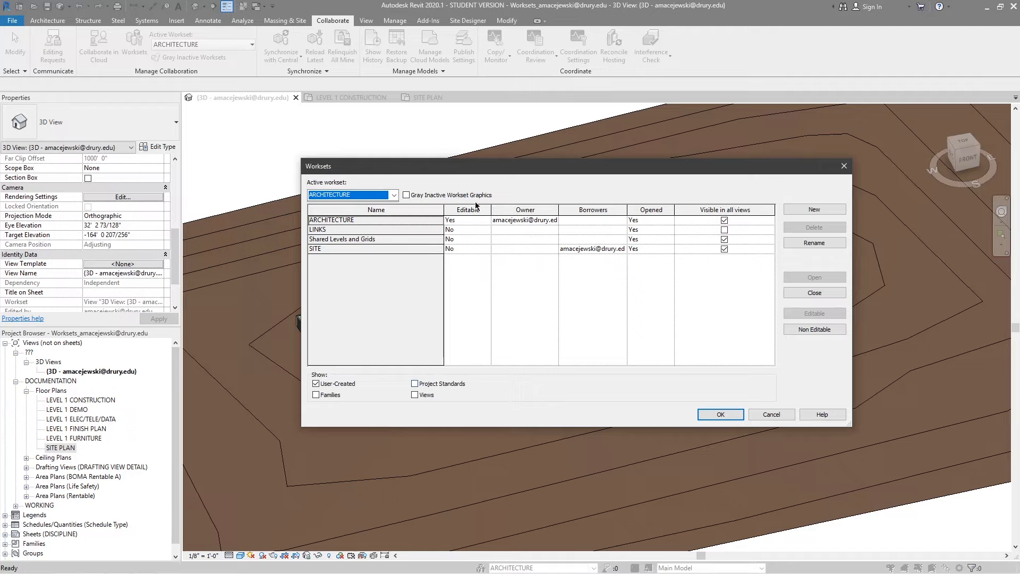
pyautogui.click(340, 221)
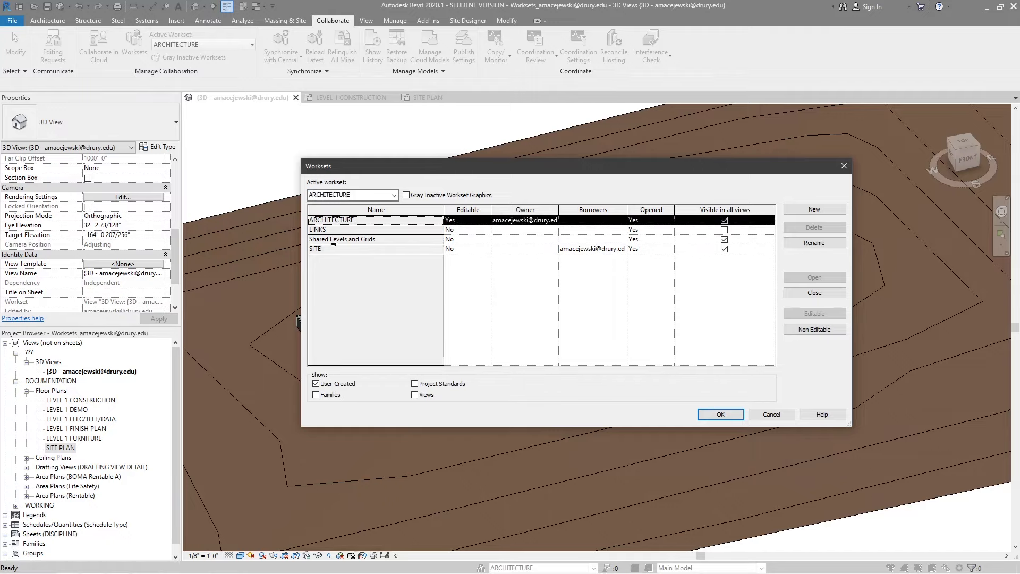
pyautogui.click(720, 414)
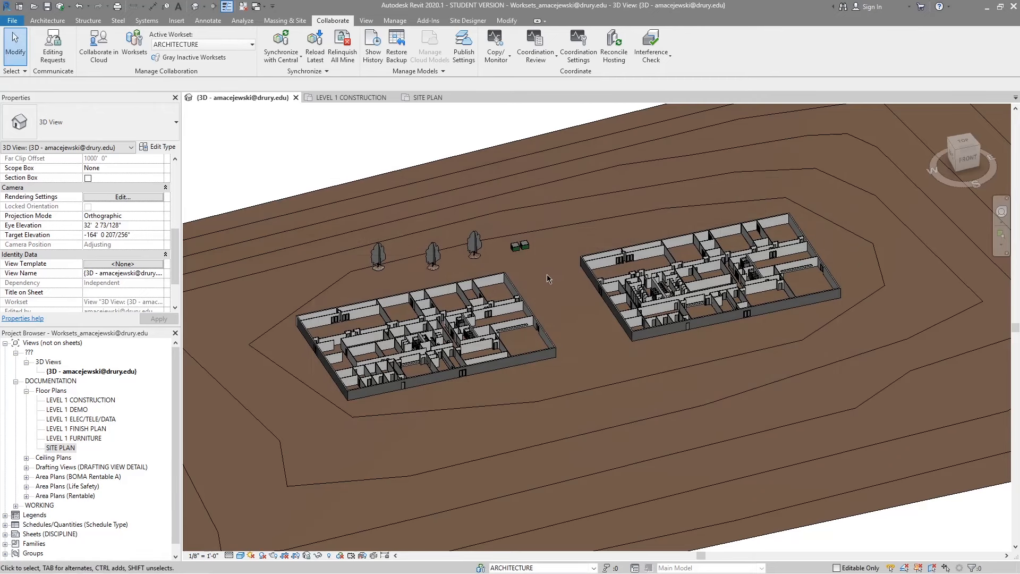